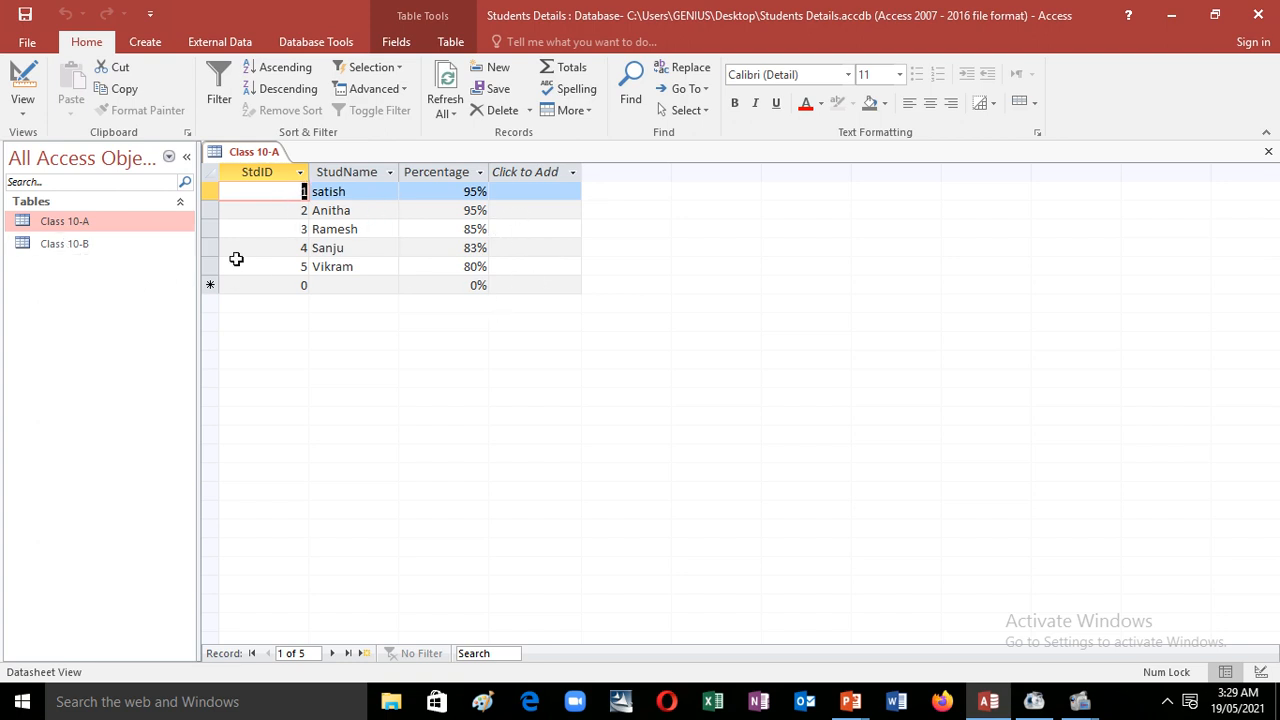
Step: Review the student records in the Class 10-B and Class 10-A tables, and close both tables
{"action": "left_click", "coordinate": [100, 247]}
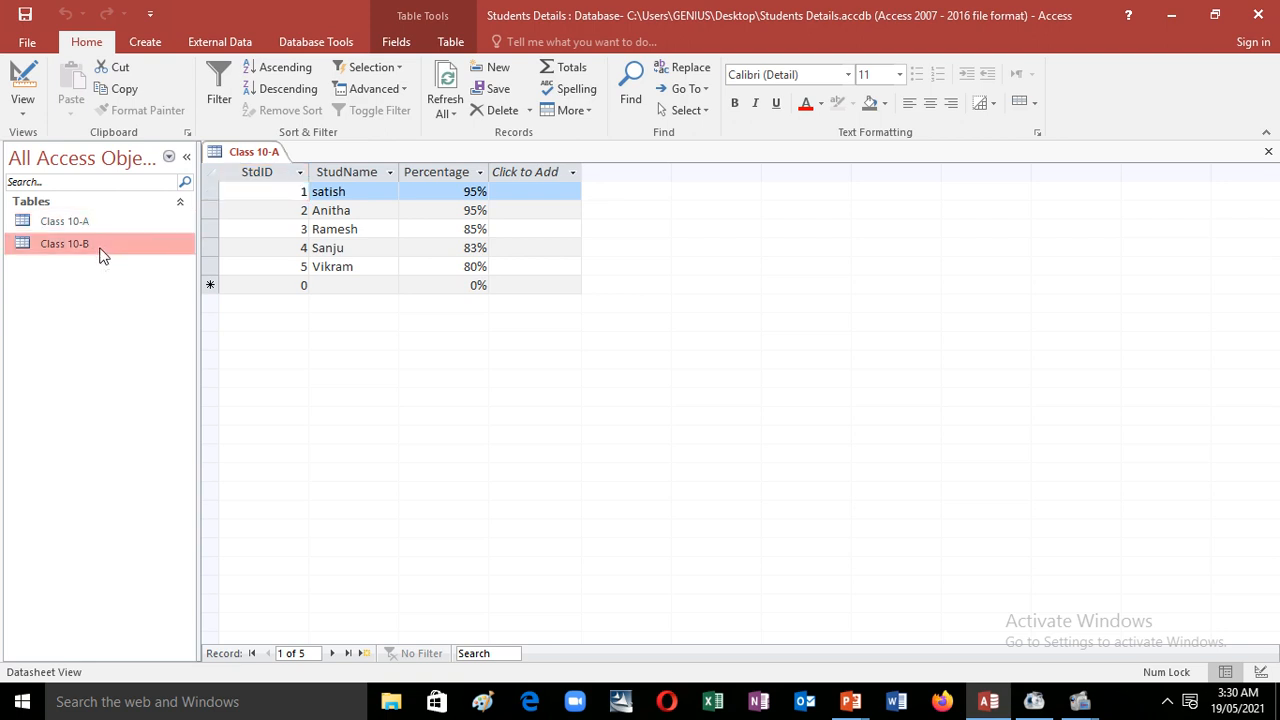
{"action": "double_click", "coordinate": [100, 255]}
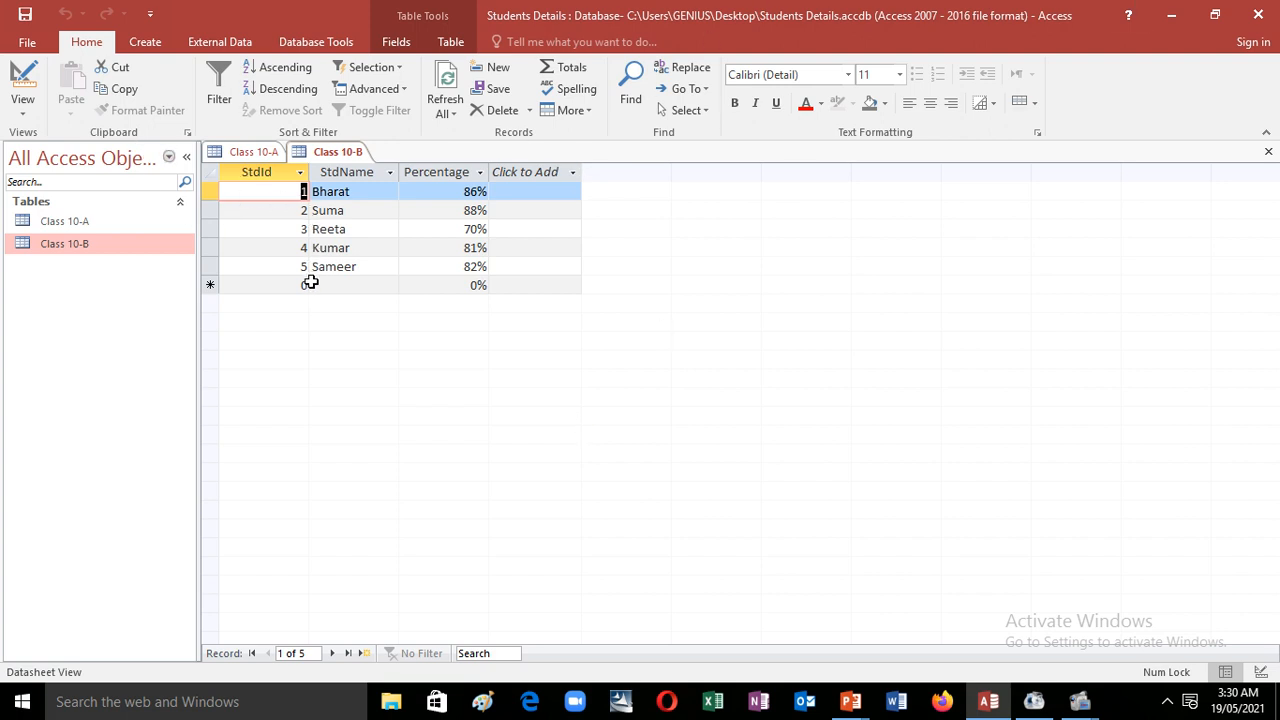
{"action": "left_click", "coordinate": [134, 222]}
{"action": "double_click", "coordinate": [134, 222]}
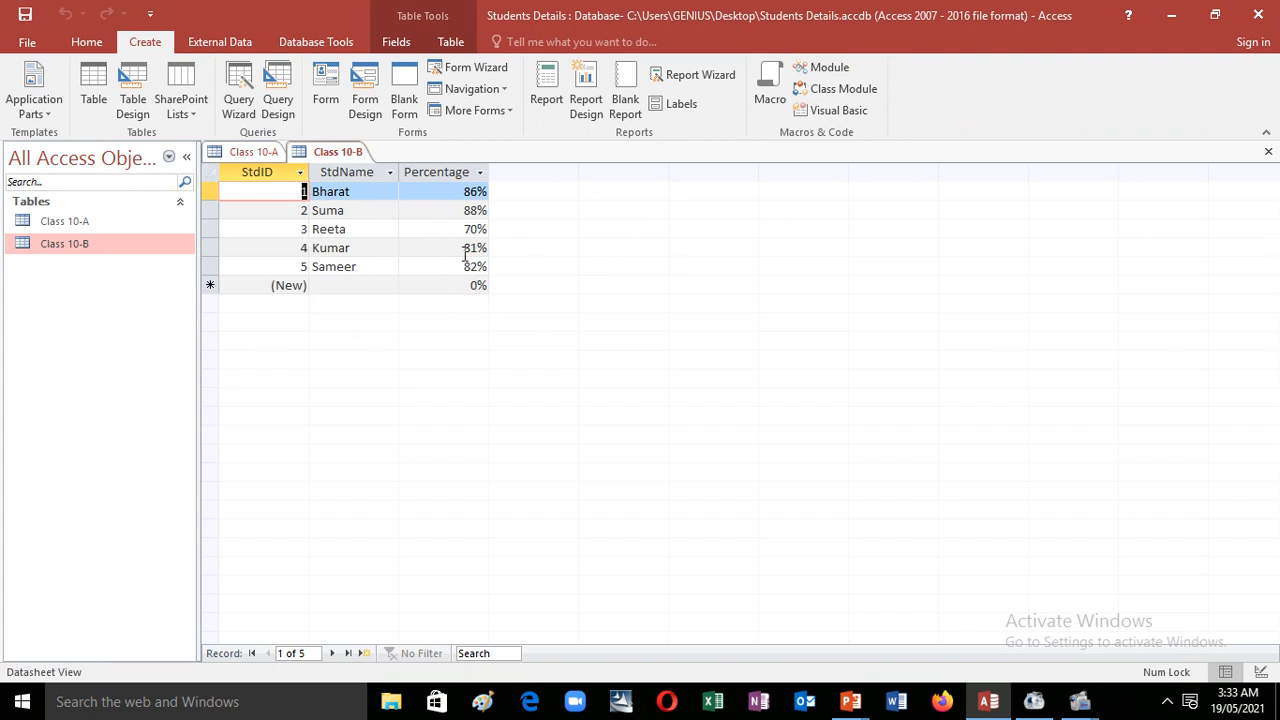
{"action": "left_click", "coordinate": [1268, 152]}
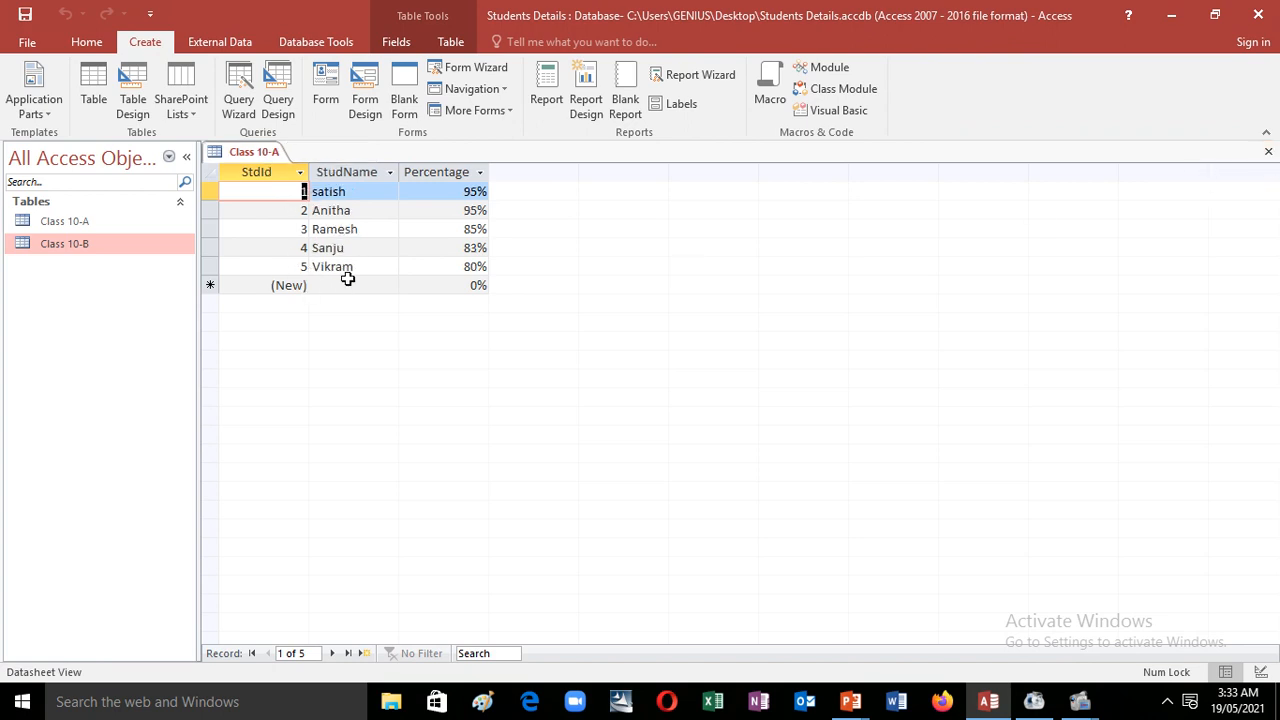
{"action": "left_click", "coordinate": [1268, 156]}
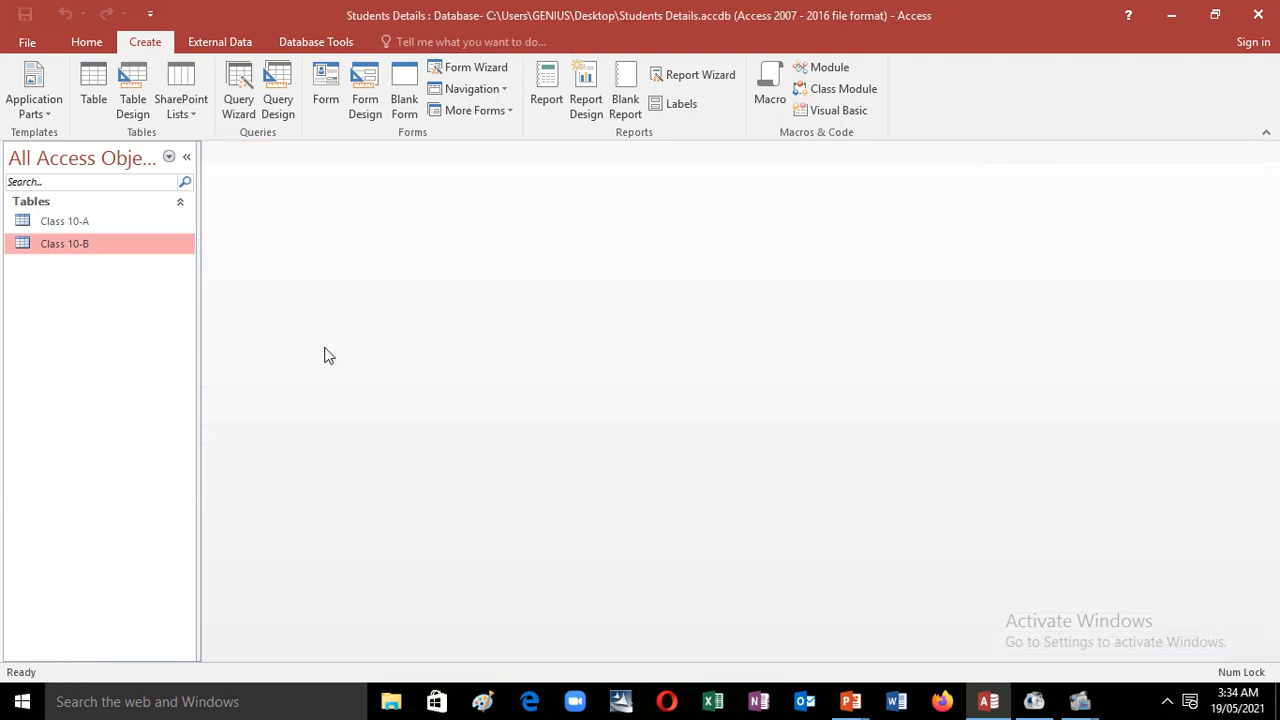
Step: Create a query in Design view from the Class 10-B table and add its StdName and Percentage fields to the grid
{"action": "left_click", "coordinate": [283, 95]}
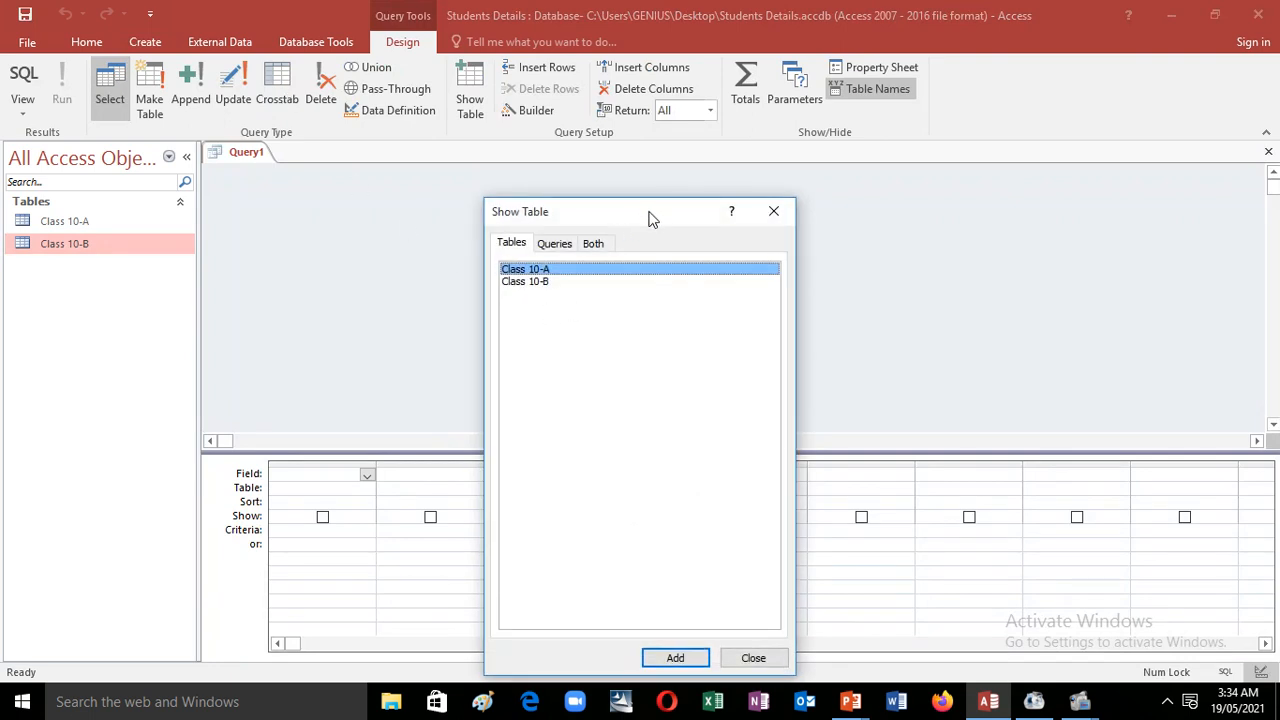
{"action": "left_click_drag", "start_coordinate": [650, 214], "coordinate": [673, 159]}
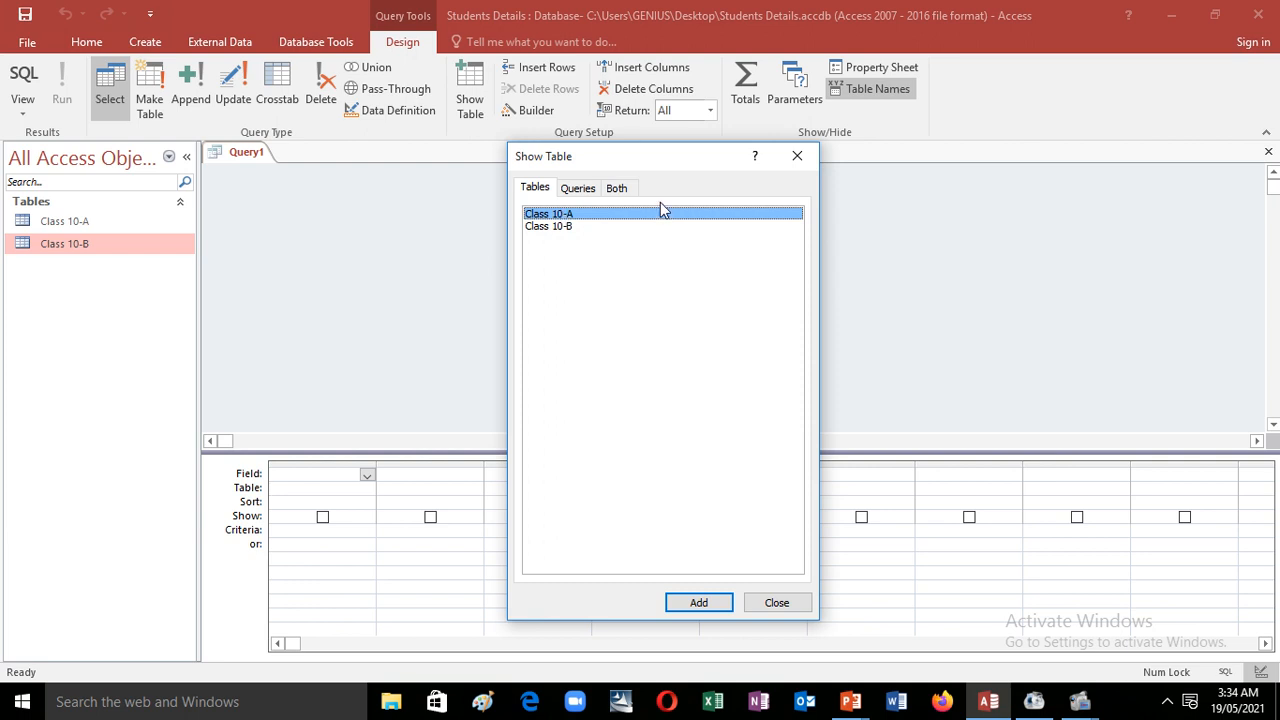
{"action": "left_click", "coordinate": [582, 228]}
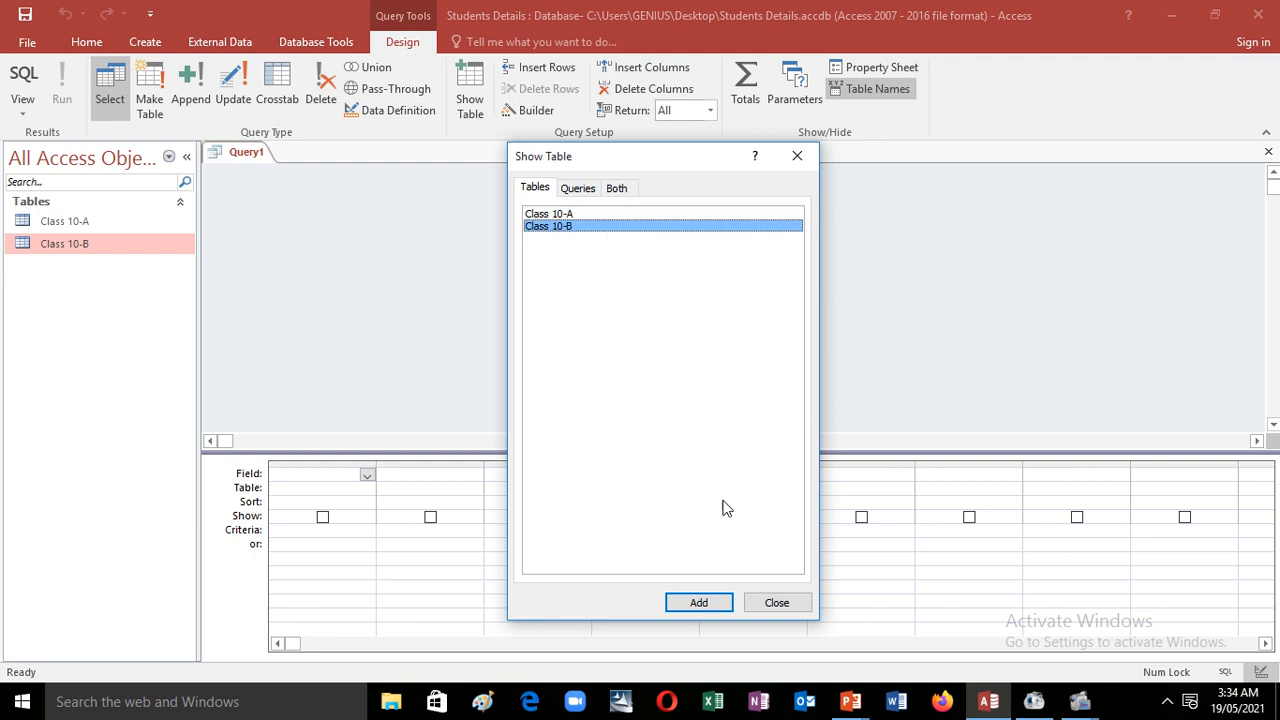
{"action": "left_click", "coordinate": [720, 604]}
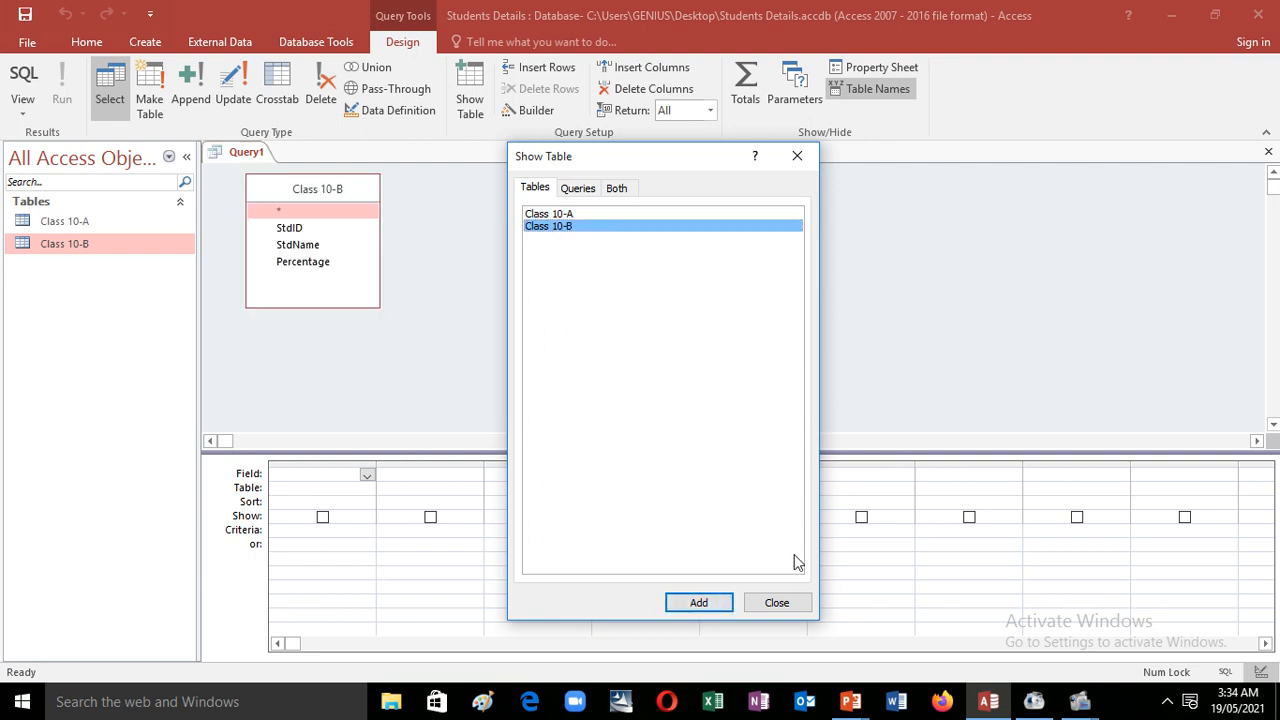
{"action": "left_click", "coordinate": [774, 603]}
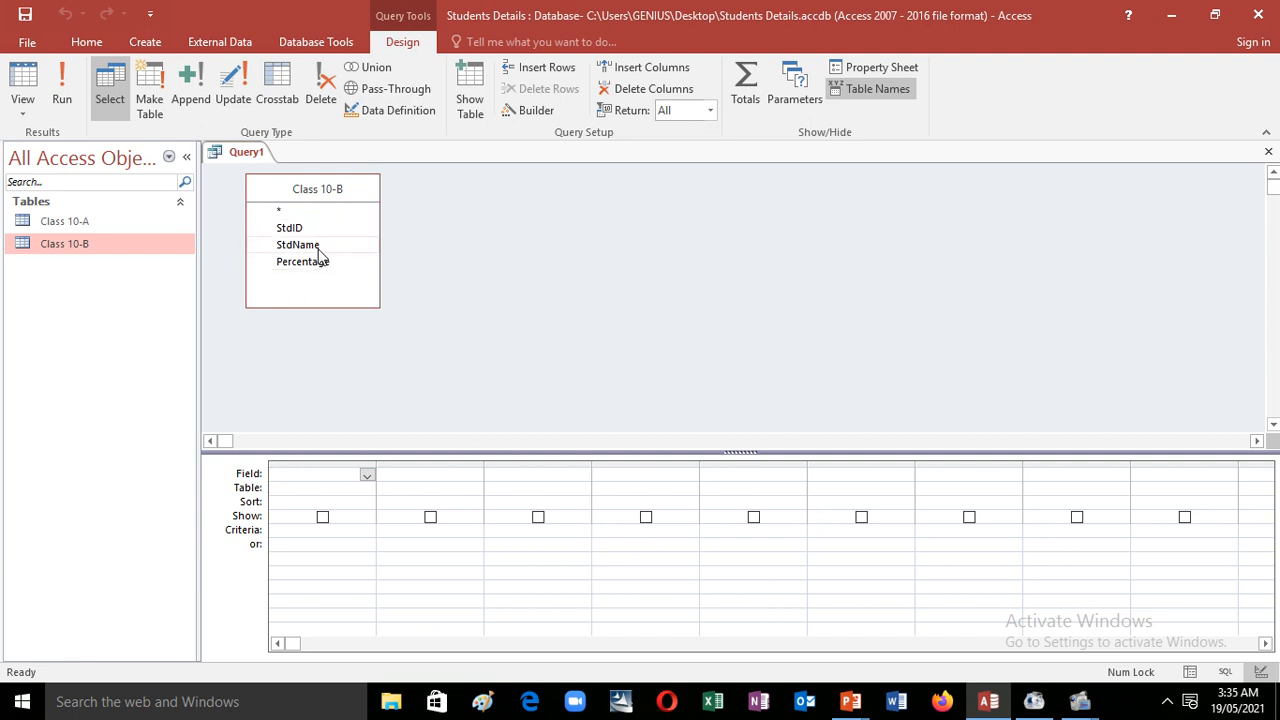
{"action": "left_click_drag", "start_coordinate": [322, 250], "coordinate": [322, 474]}
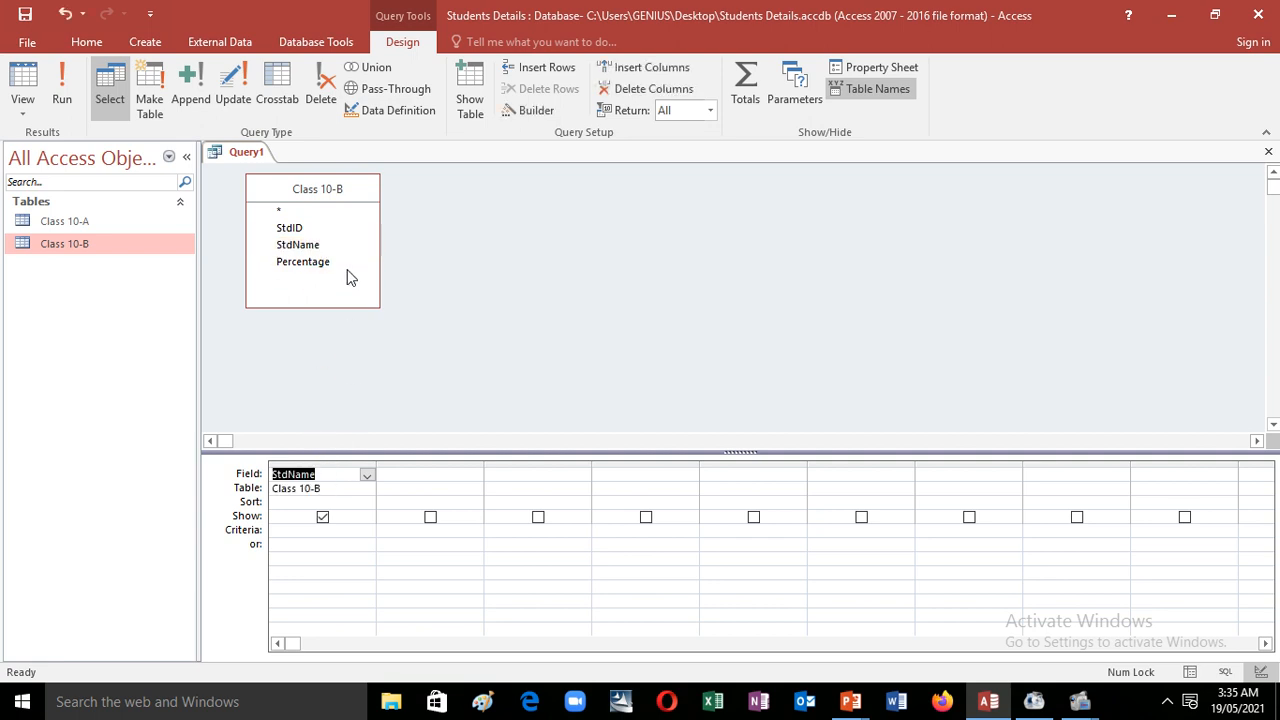
{"action": "left_click_drag", "start_coordinate": [340, 262], "coordinate": [429, 476]}
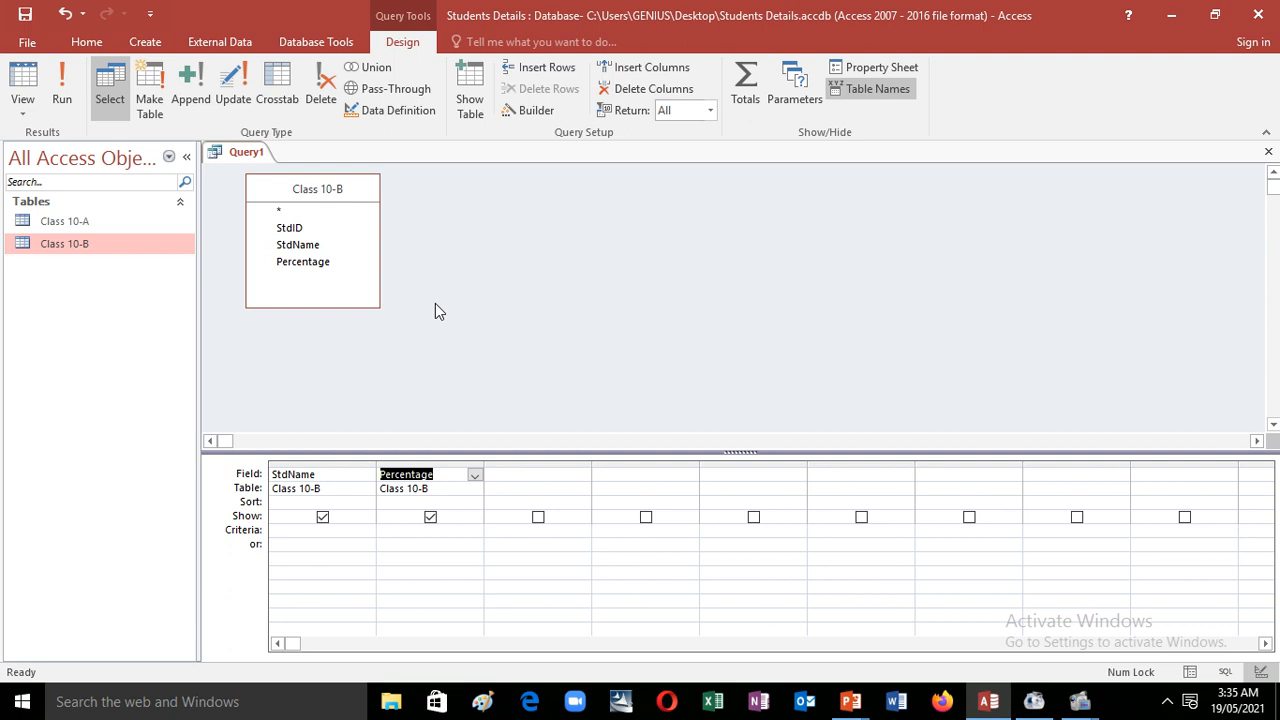
Step: Examine the field names and data types of the Class 10-A table in Design view, and return to the query
{"action": "double_click", "coordinate": [98, 231]}
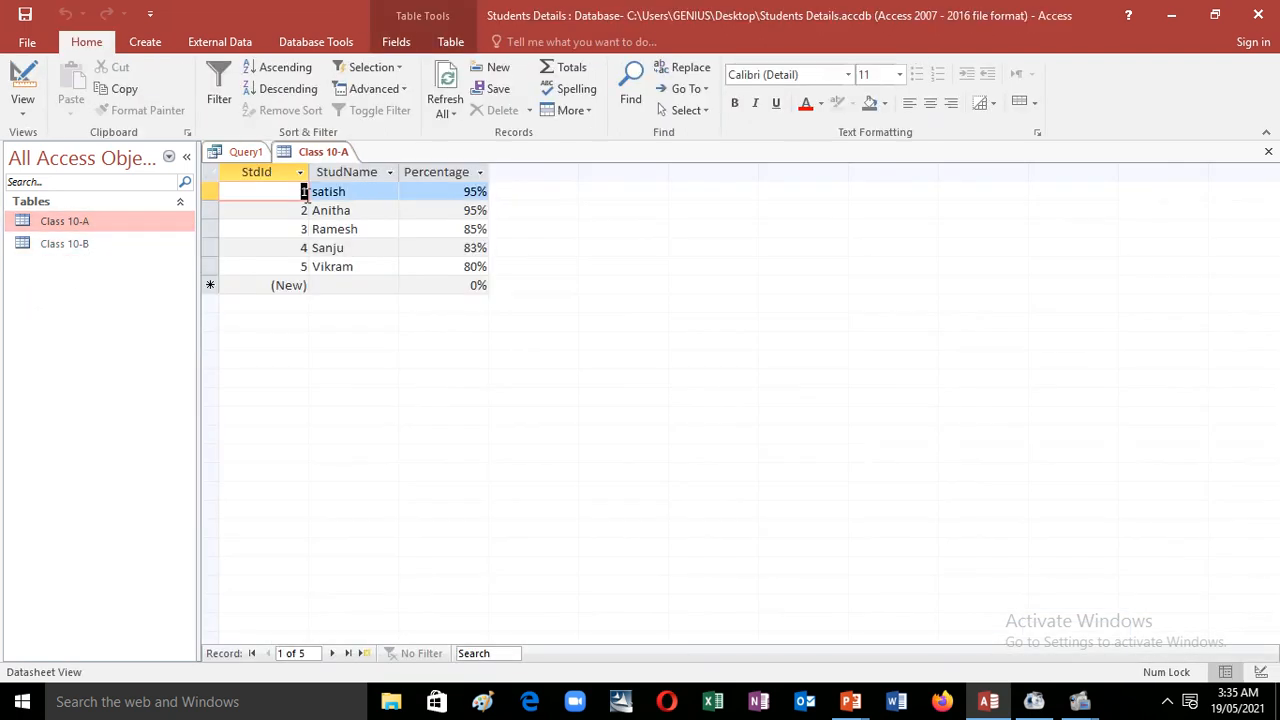
{"action": "left_click", "coordinate": [12, 82]}
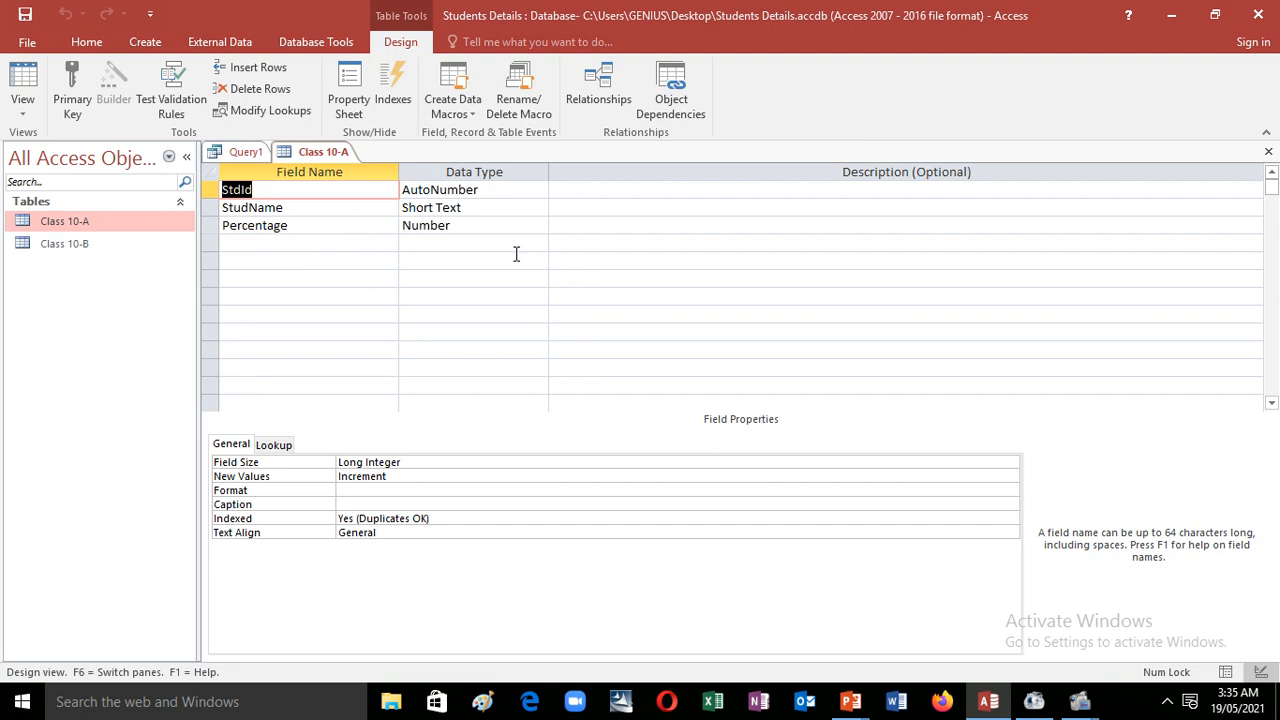
{"action": "left_click", "coordinate": [248, 156]}
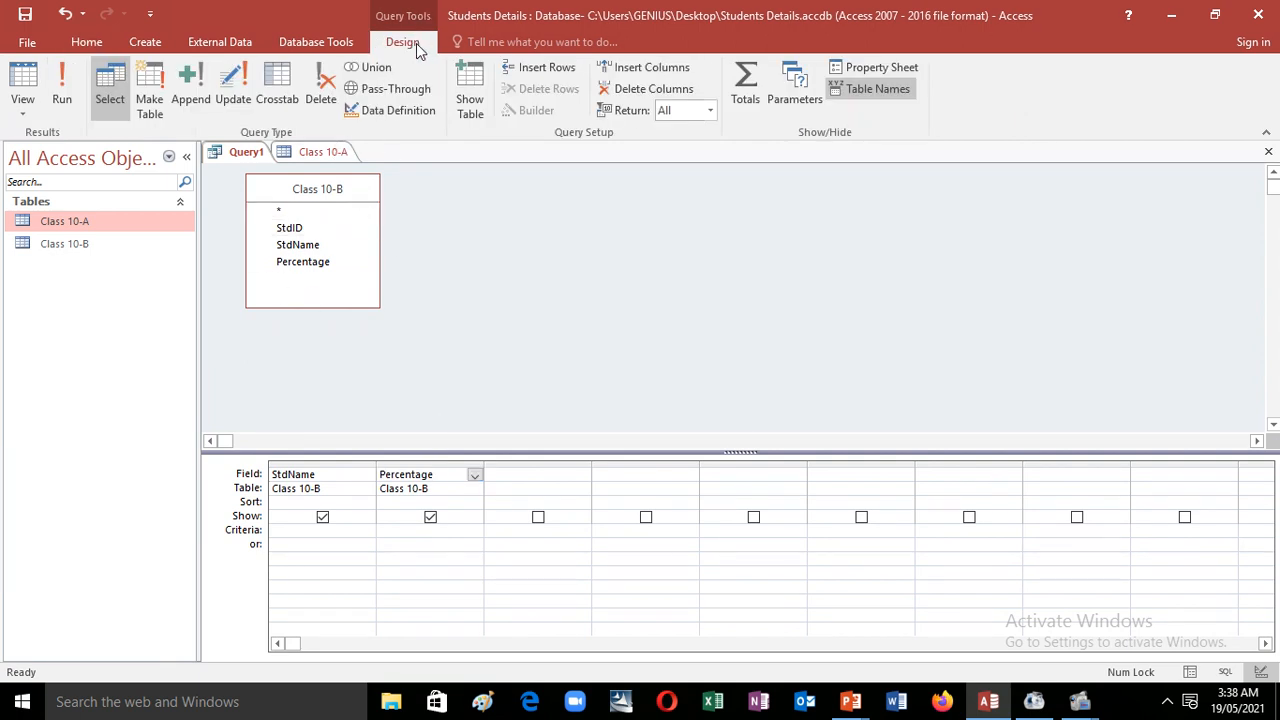
Step: Turn the query into an append query that targets the Class 10-A table in the current database
{"action": "left_click", "coordinate": [190, 90]}
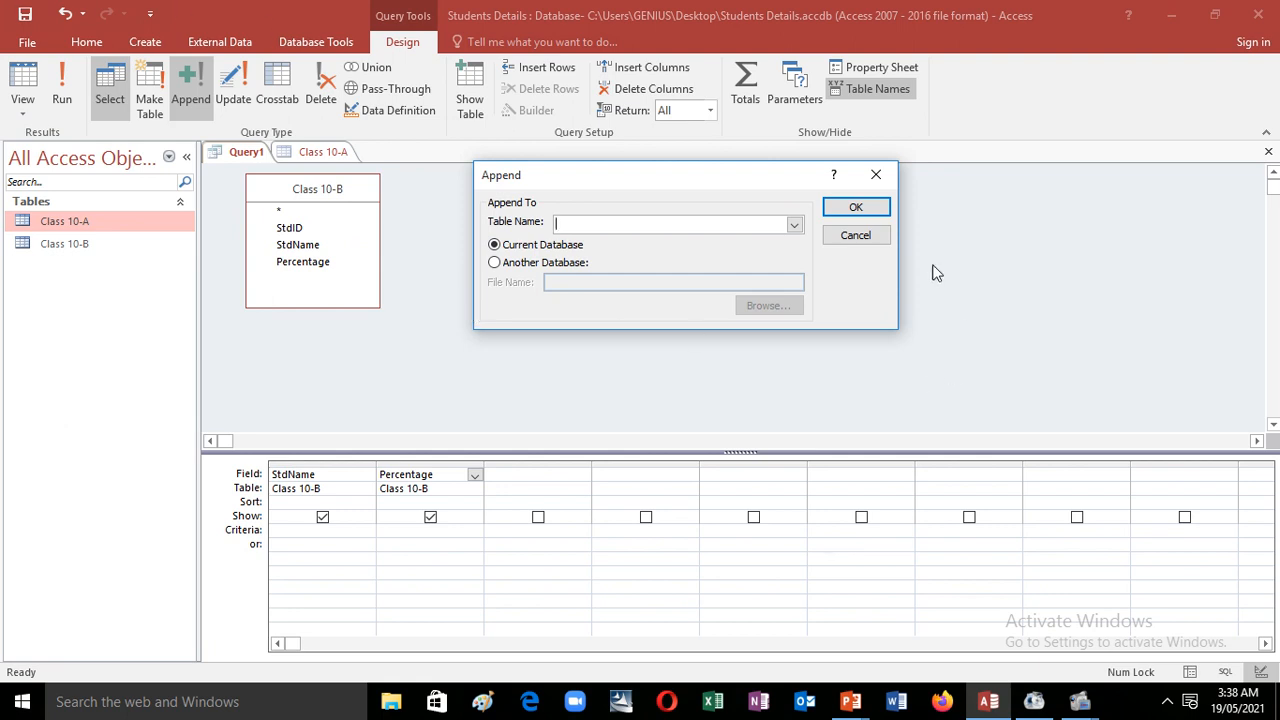
{"action": "left_click", "coordinate": [795, 227]}
{"action": "left_click", "coordinate": [795, 227]}
{"action": "left_click", "coordinate": [795, 227]}
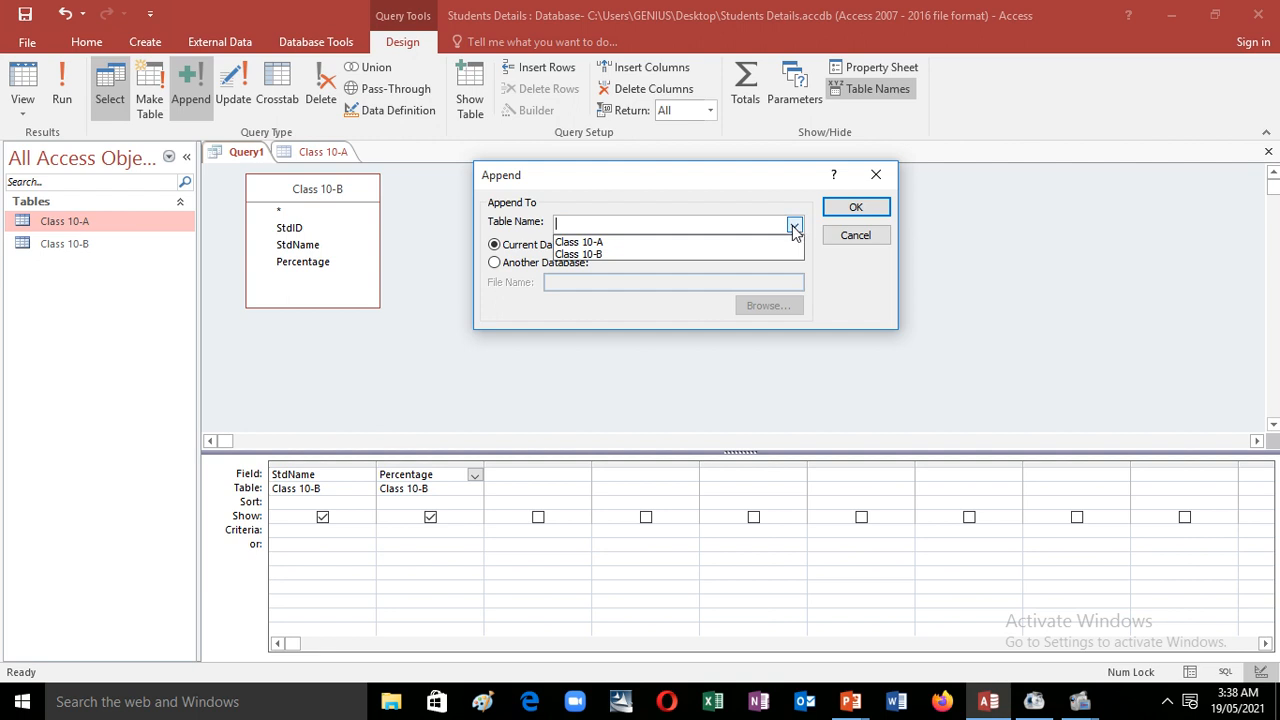
{"action": "left_click", "coordinate": [610, 244]}
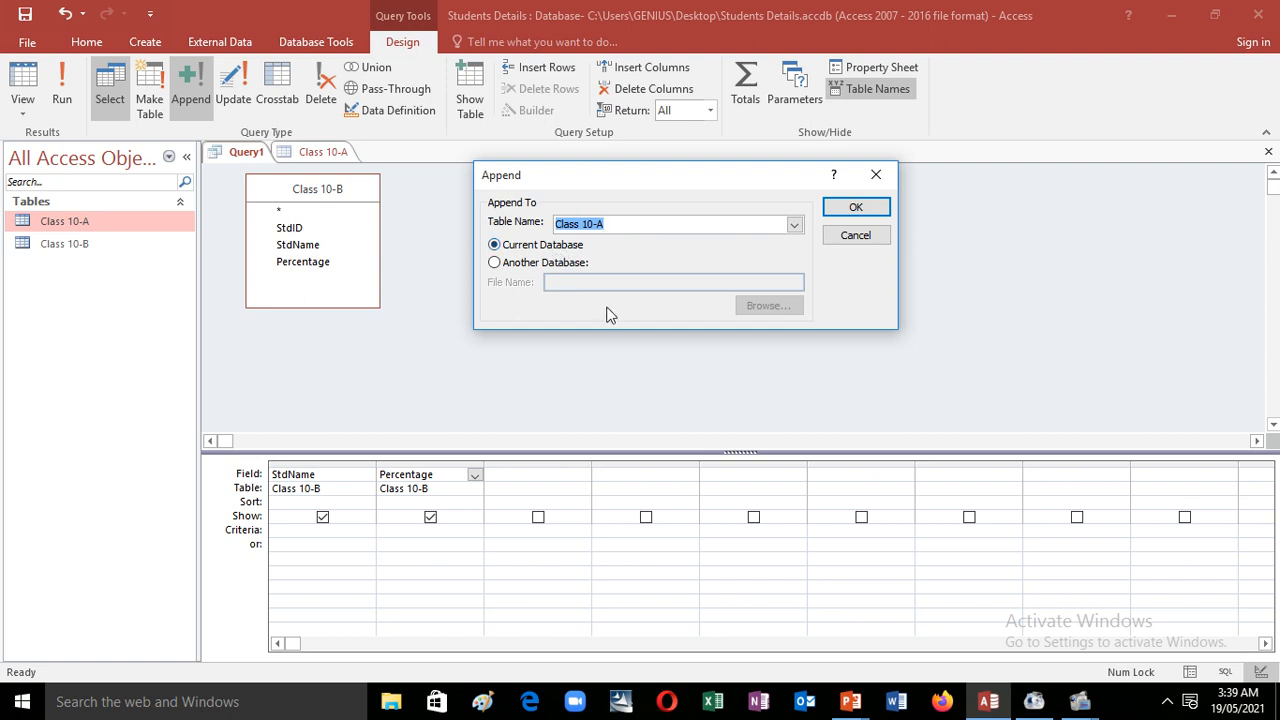
{"action": "left_click", "coordinate": [495, 263]}
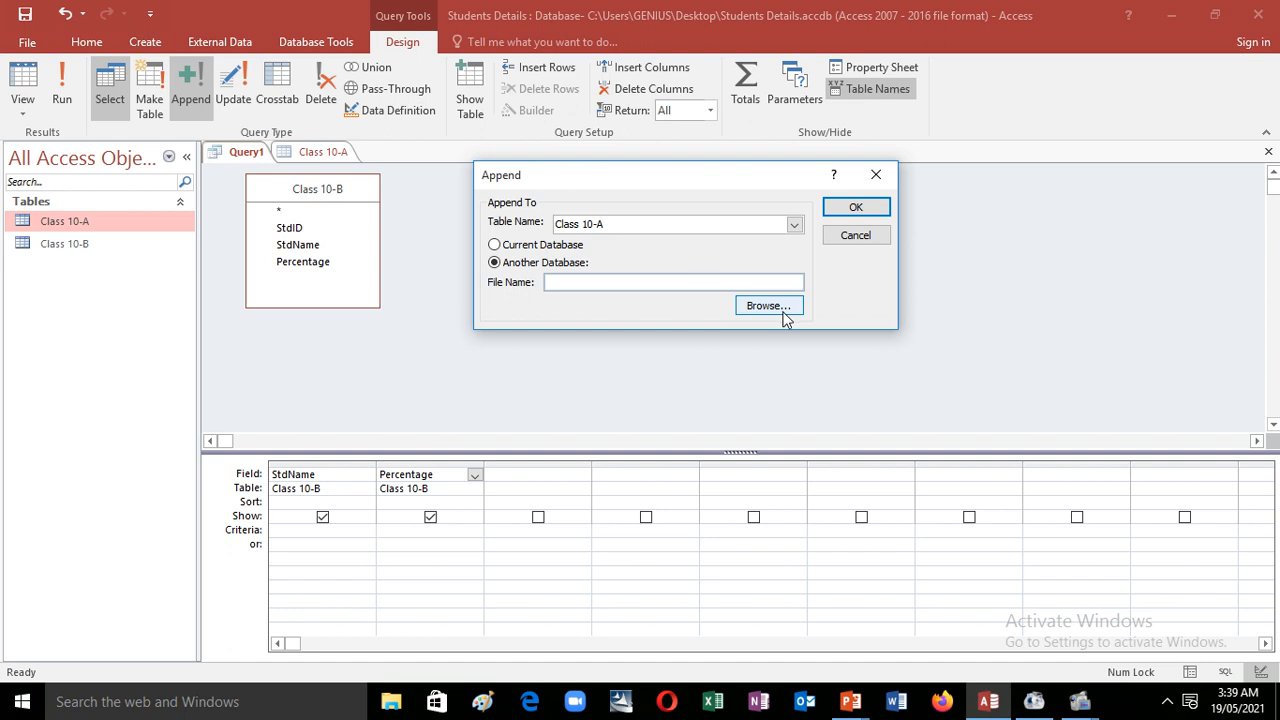
{"action": "left_click", "coordinate": [495, 246]}
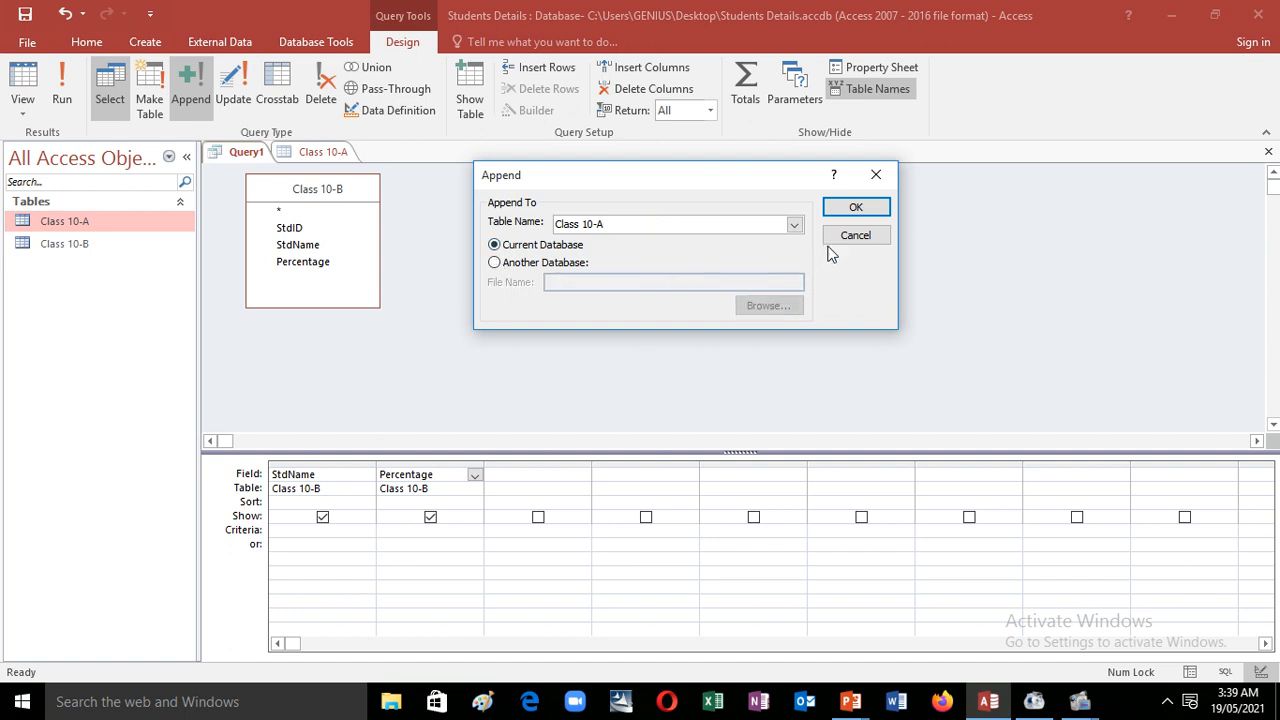
{"action": "left_click", "coordinate": [856, 208]}
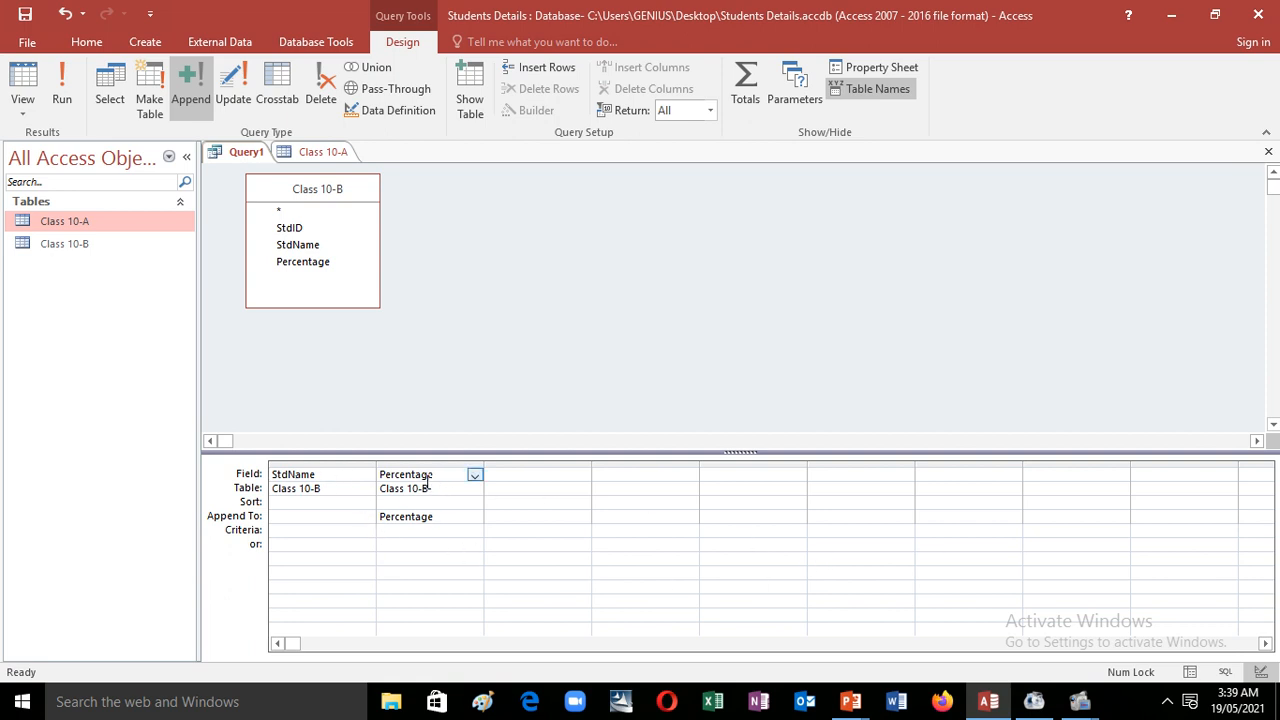
Step: Check the Percentage column's append target and set the StdName column to append to the StudName field
{"action": "left_click", "coordinate": [440, 516]}
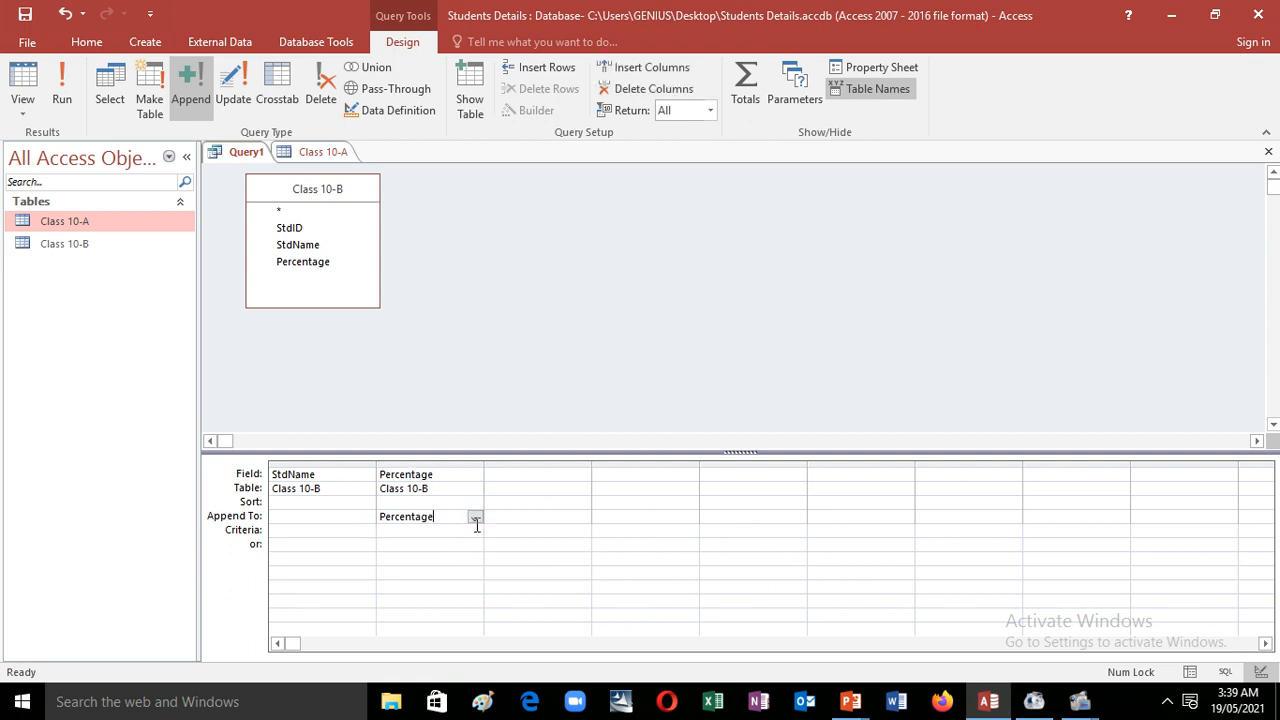
{"action": "left_click", "coordinate": [476, 518]}
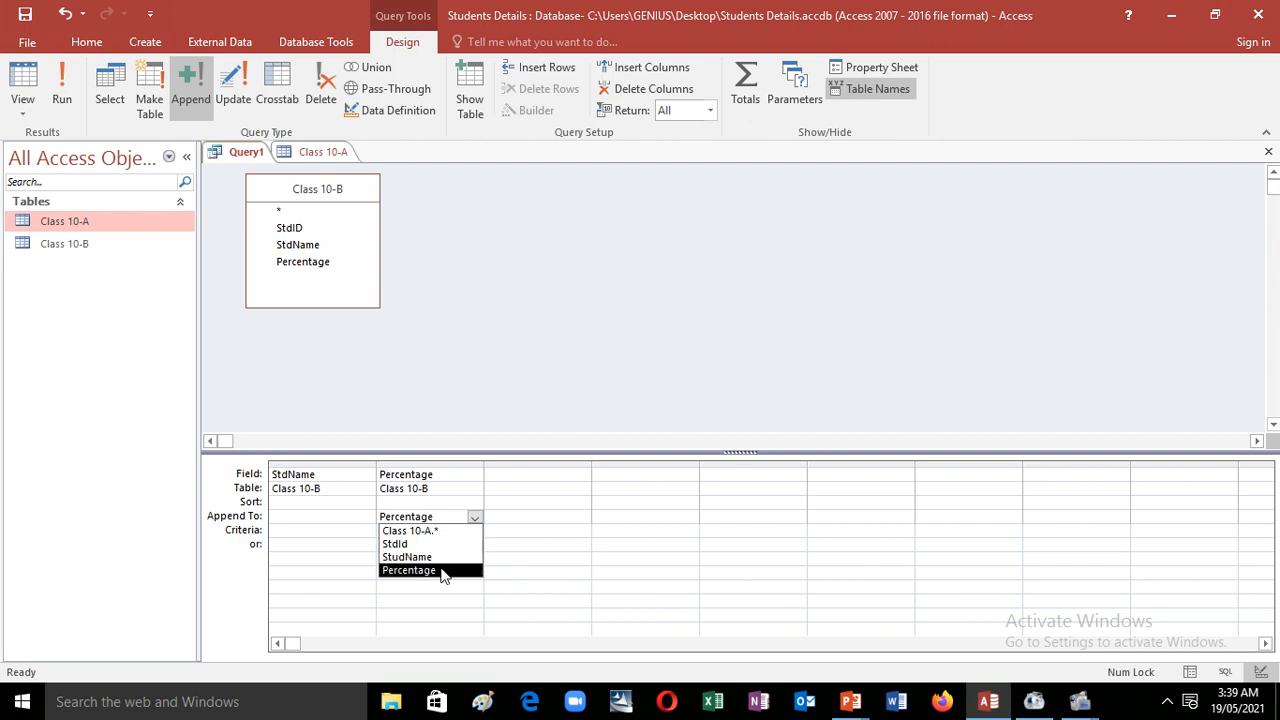
{"action": "left_click", "coordinate": [321, 519]}
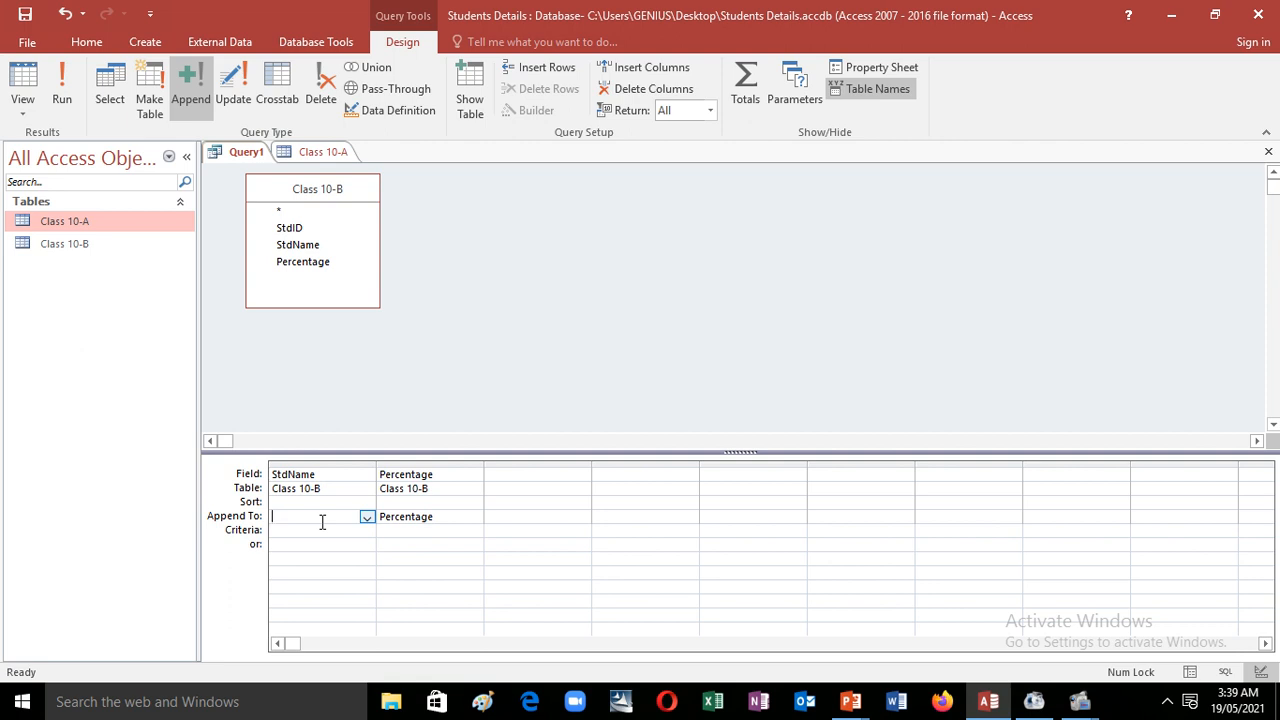
{"action": "left_click", "coordinate": [367, 517]}
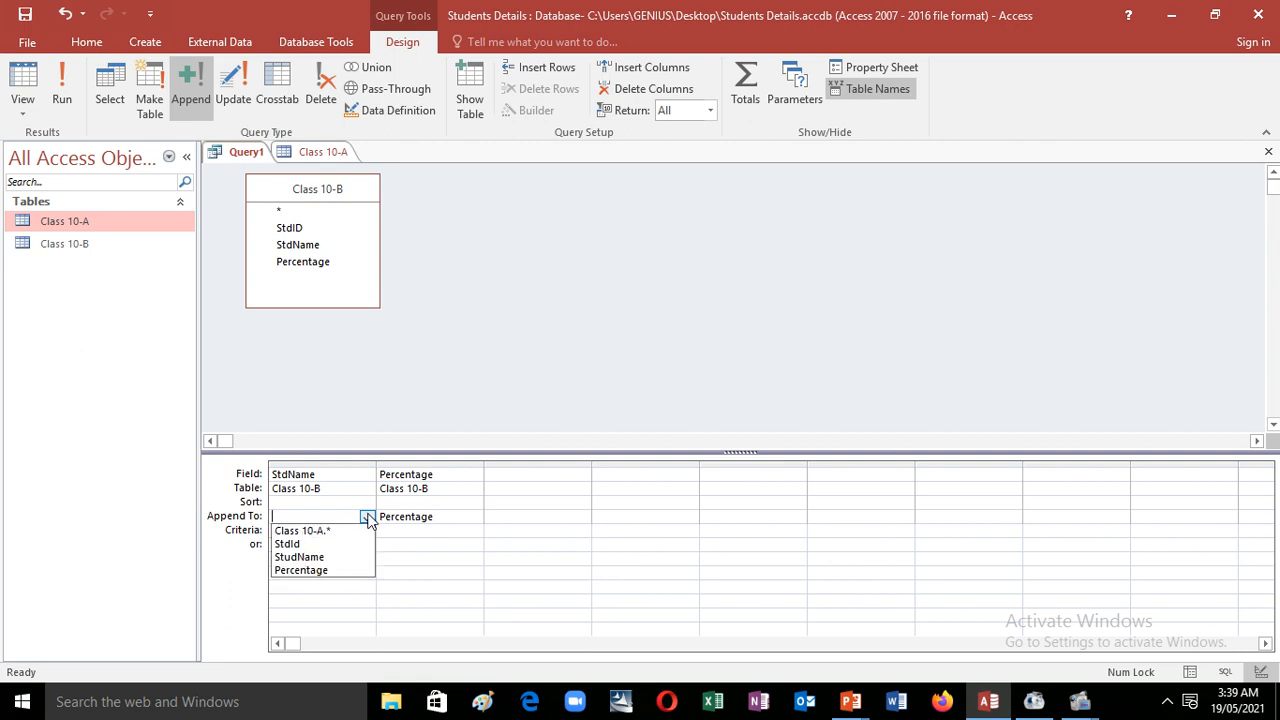
{"action": "left_click", "coordinate": [329, 558]}
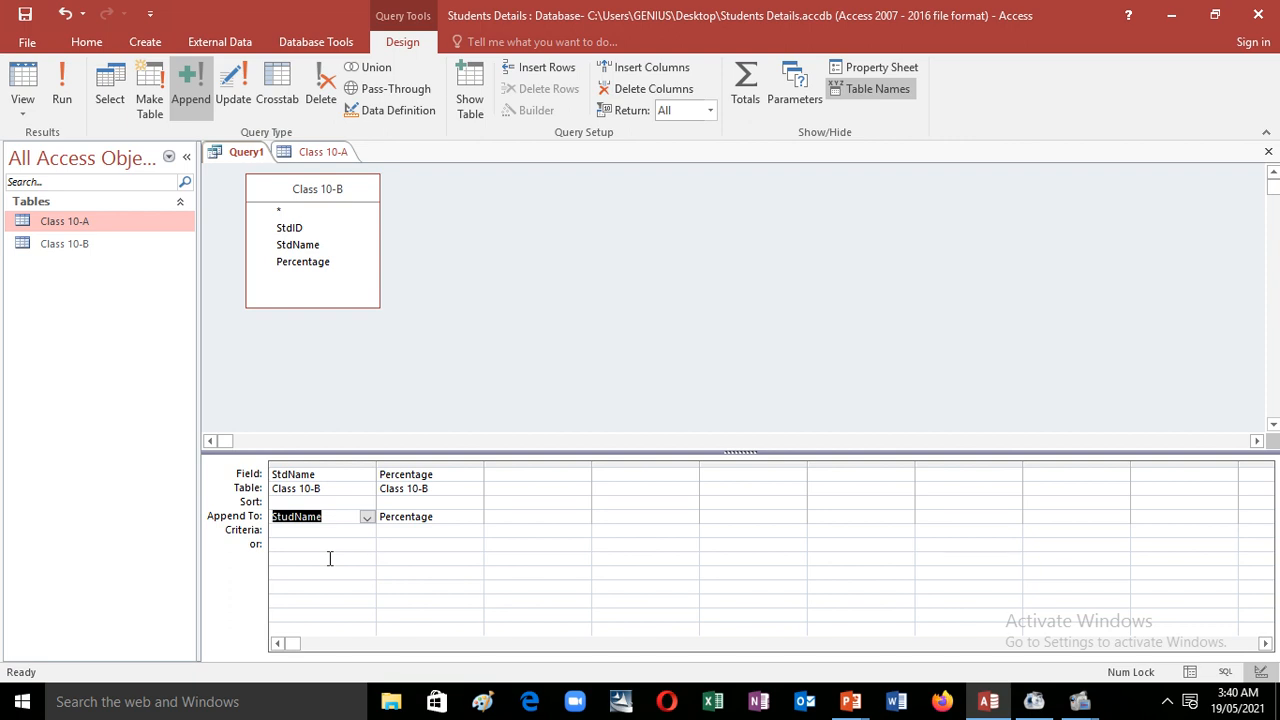
{"action": "left_click", "coordinate": [331, 518]}
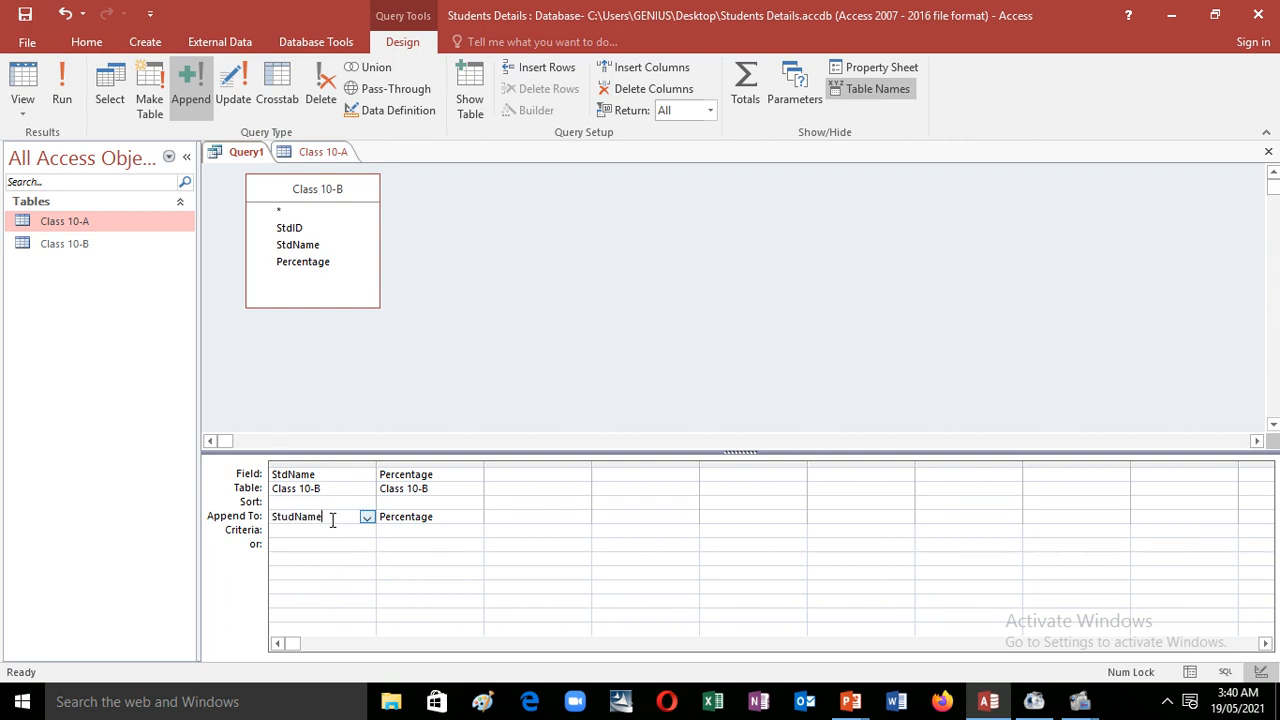
Step: Compare the Class 10-A and Class 10-B records, examine the field design of Class 10-B, and return to the query
{"action": "double_click", "coordinate": [105, 224]}
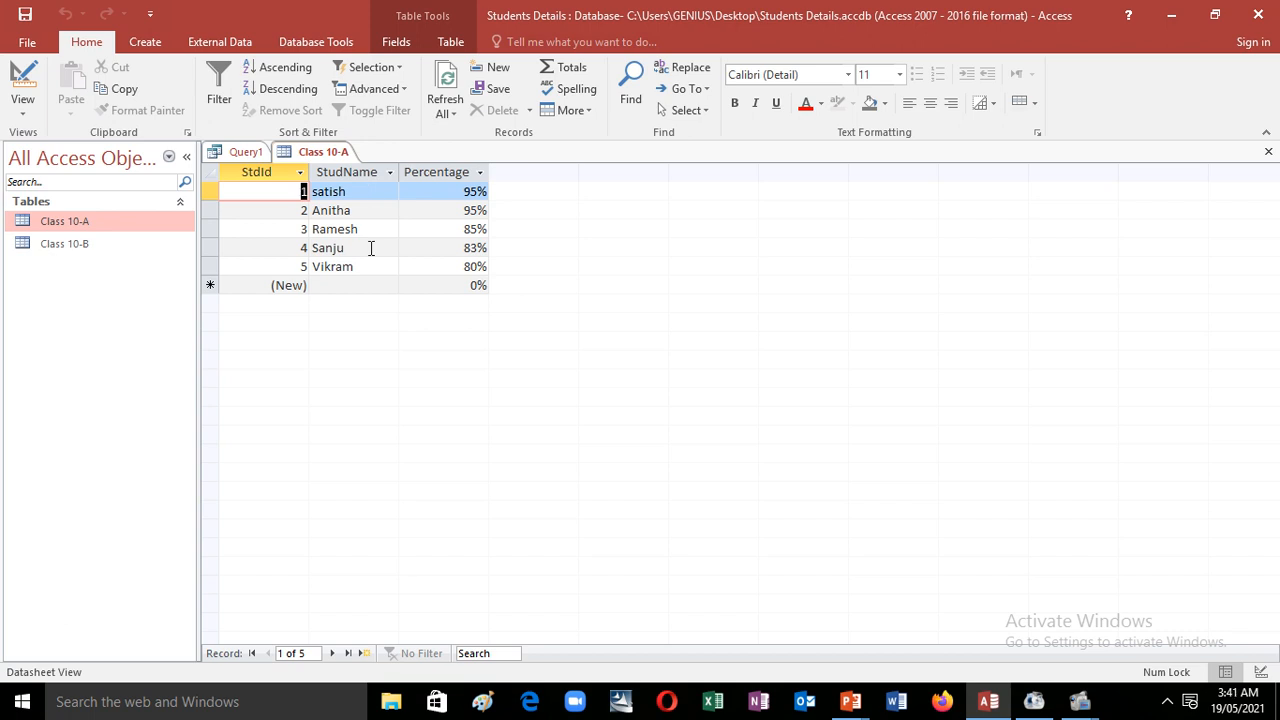
{"action": "double_click", "coordinate": [115, 246]}
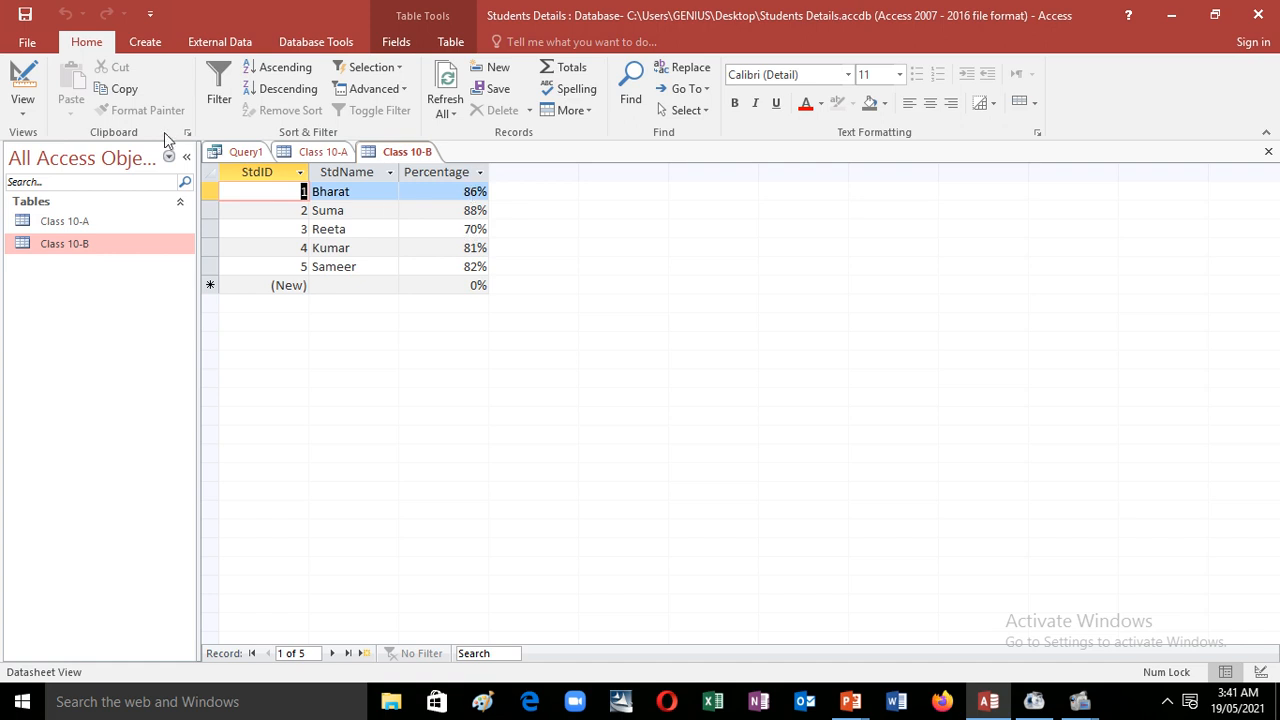
{"action": "left_click", "coordinate": [22, 80]}
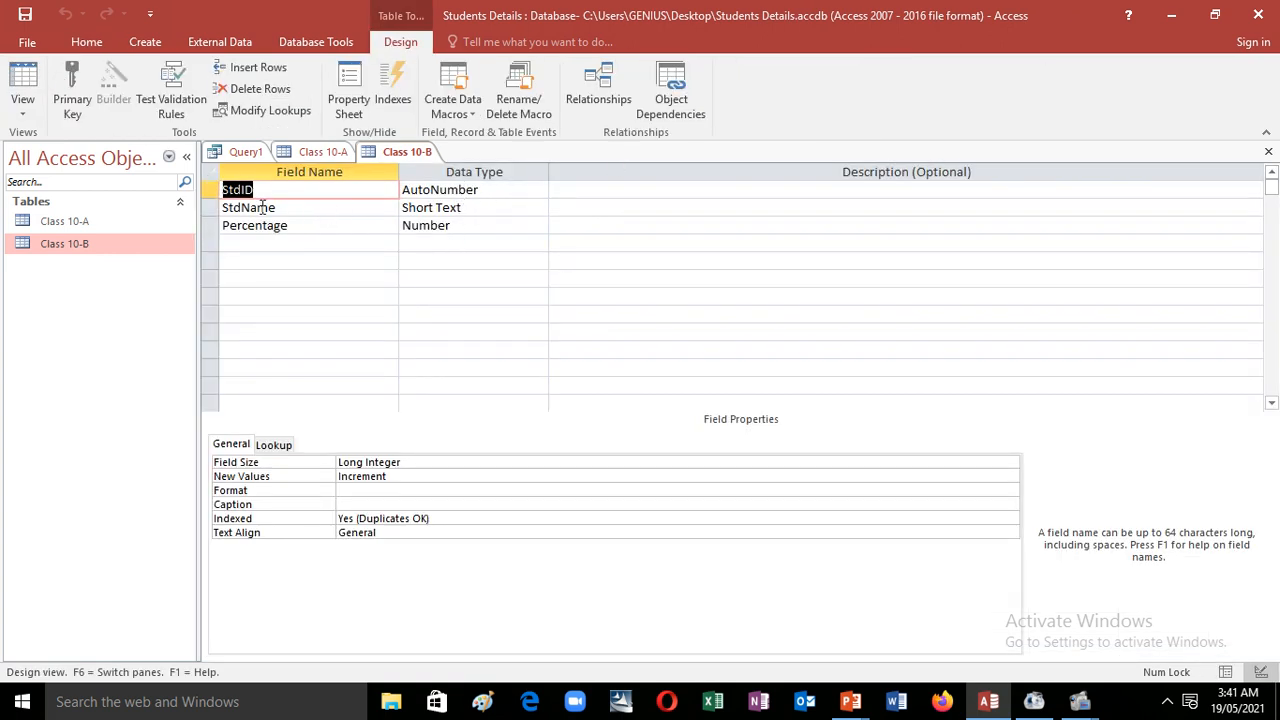
{"action": "left_click", "coordinate": [22, 82]}
{"action": "left_click", "coordinate": [262, 158]}
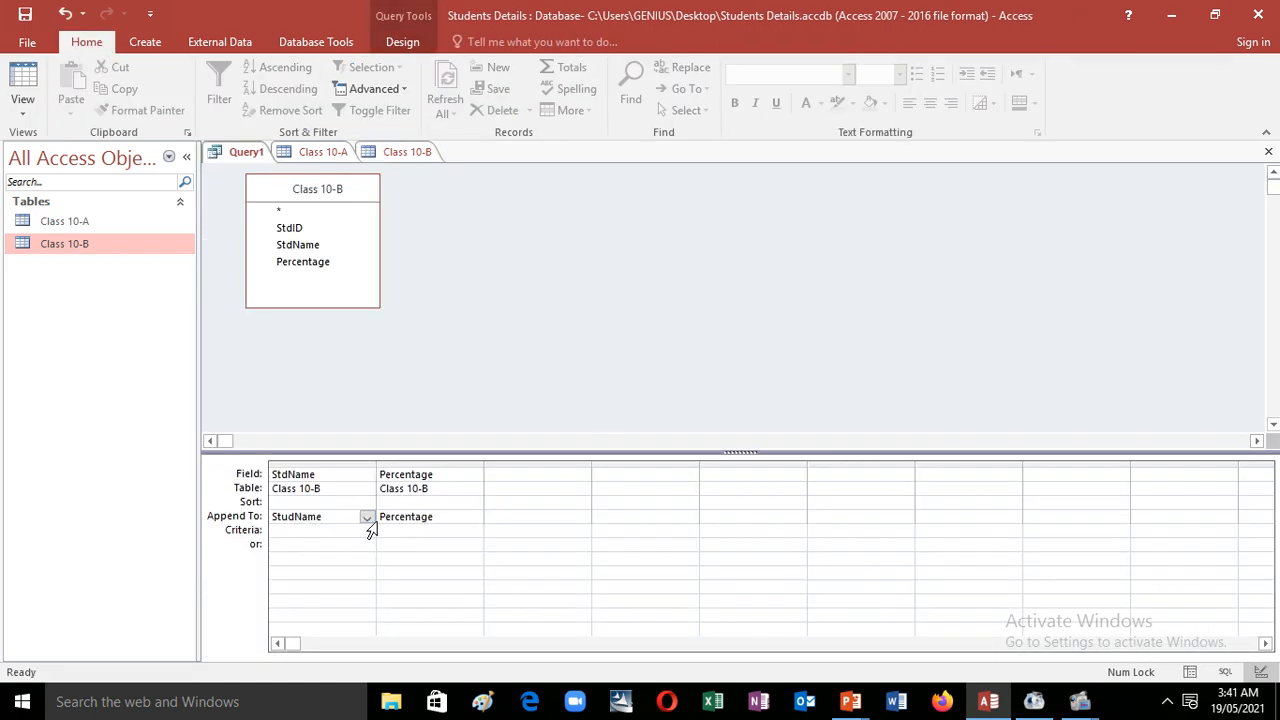
Step: Run the append query, approve adding the rows, and open the Class 10-A table to check its records
{"action": "left_click", "coordinate": [405, 41]}
{"action": "left_click", "coordinate": [62, 88]}
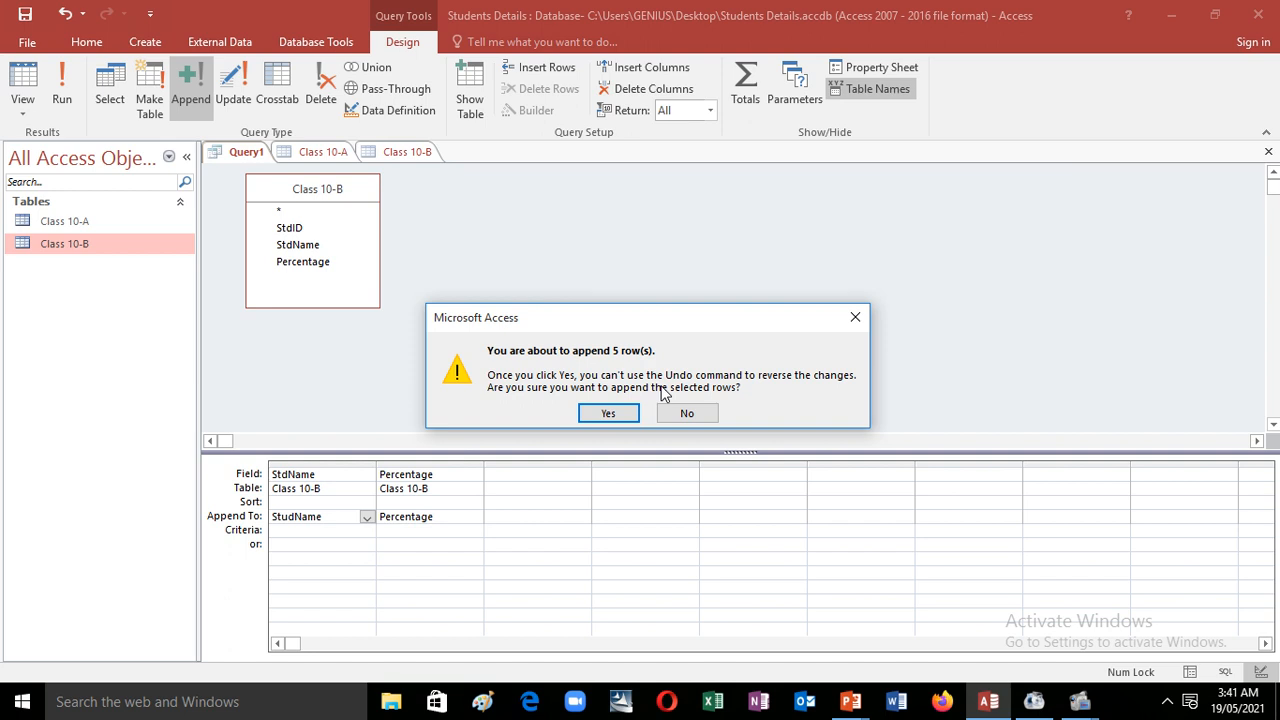
{"action": "left_click", "coordinate": [607, 416]}
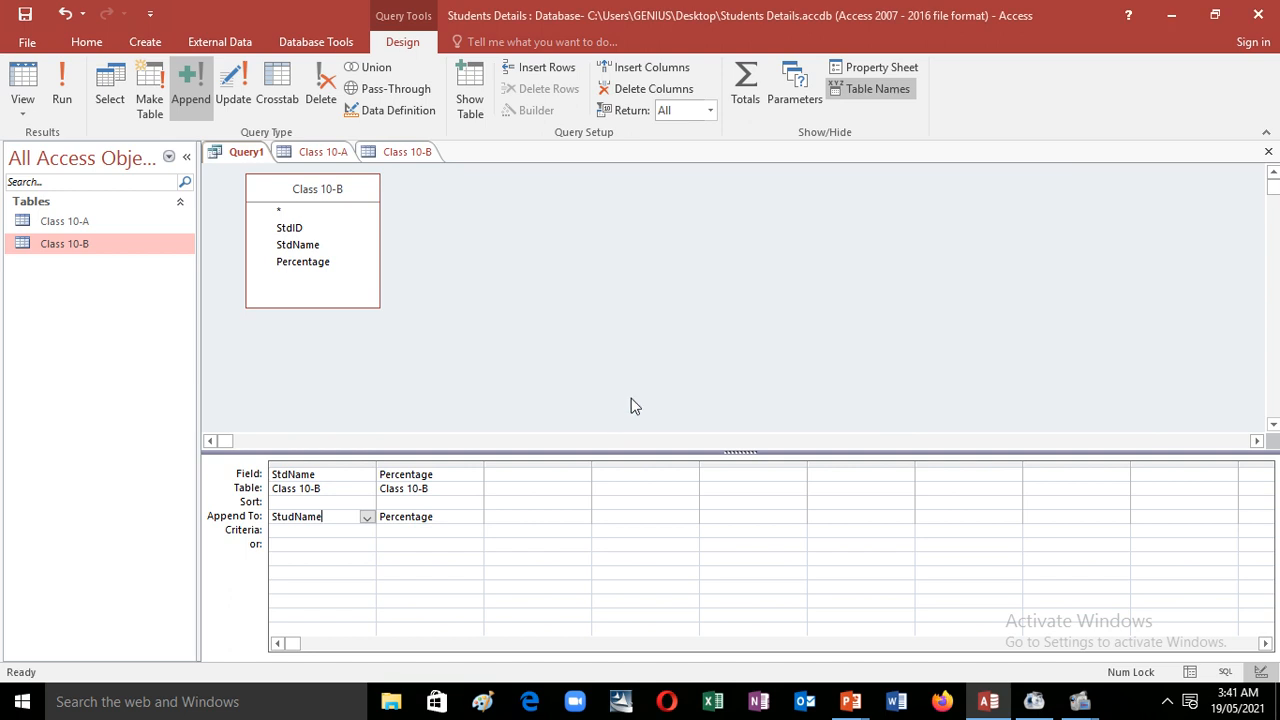
{"action": "left_click", "coordinate": [68, 228]}
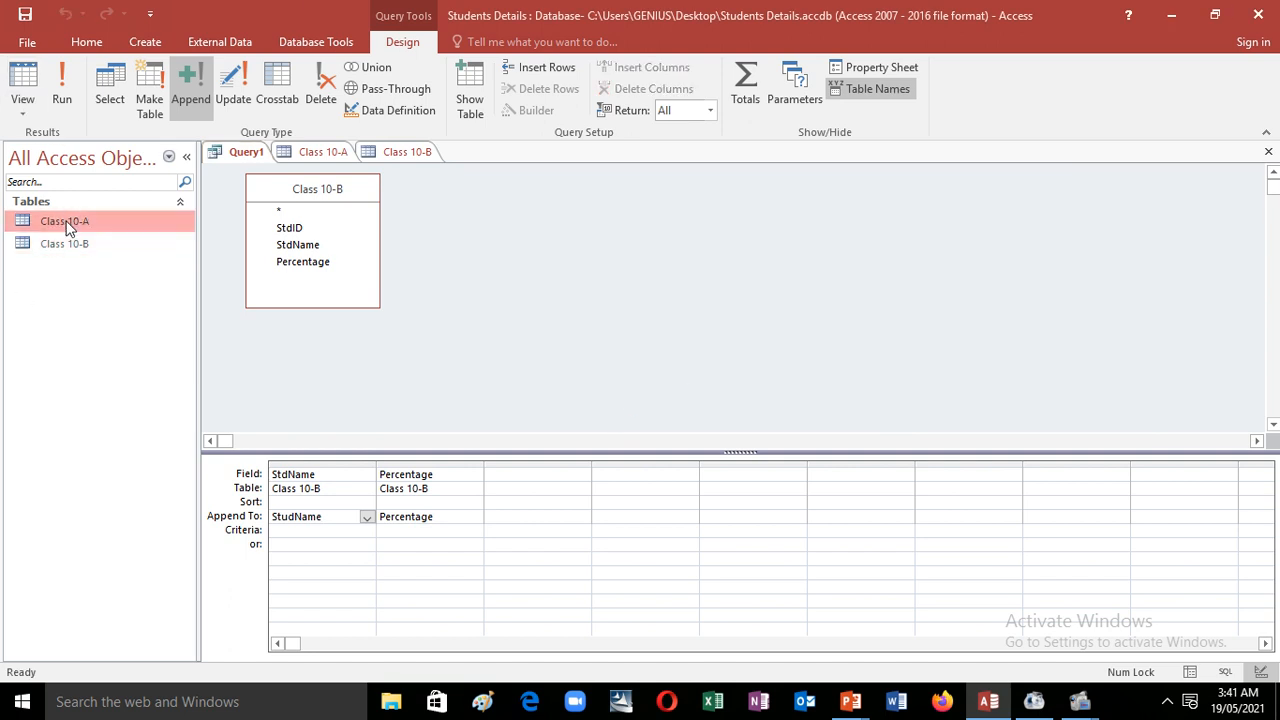
{"action": "double_click", "coordinate": [68, 228]}
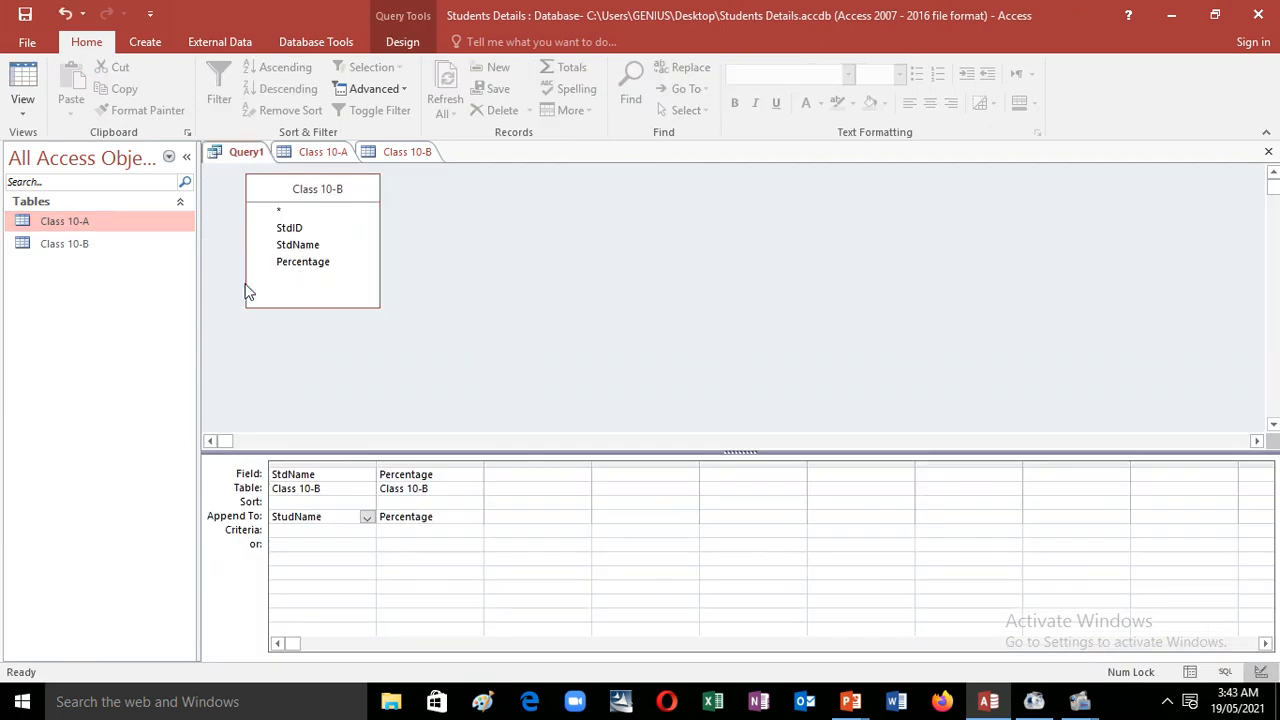
Step: Review the records of the Class 10-A table and compare them with those of Class 10-B
{"action": "double_click", "coordinate": [85, 222]}
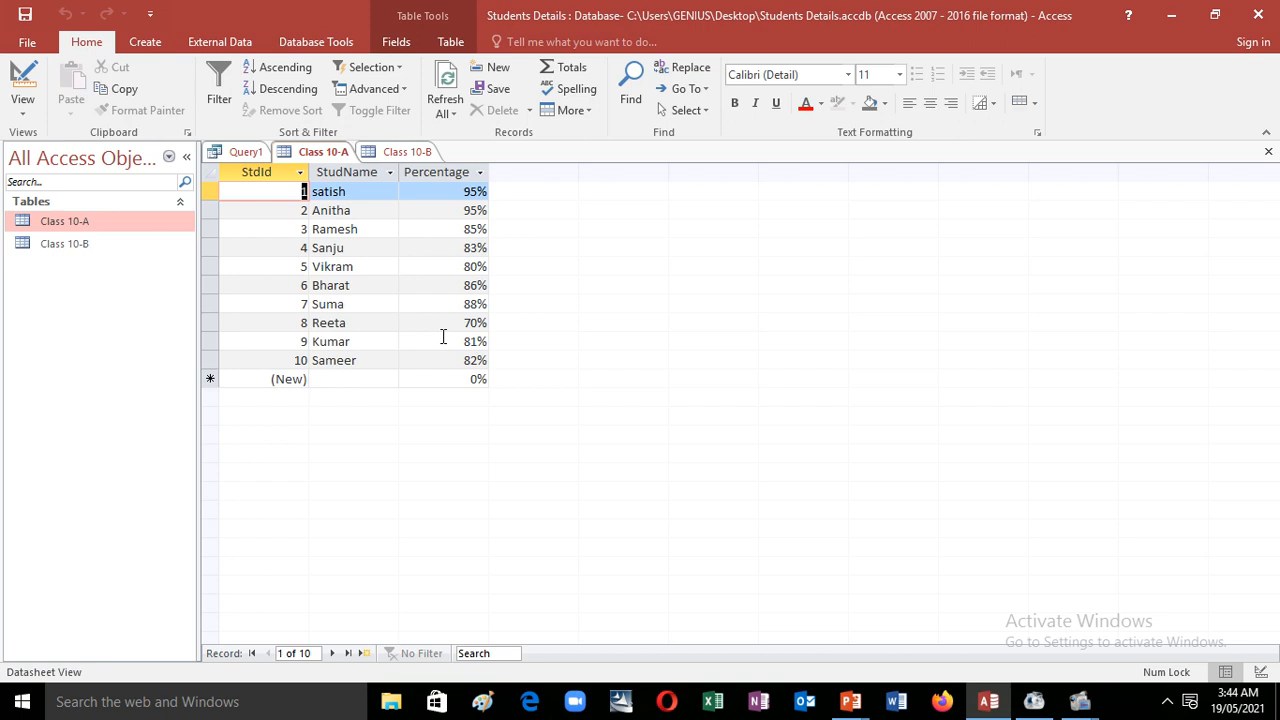
{"action": "left_click", "coordinate": [408, 153]}
{"action": "left_click", "coordinate": [338, 152]}
{"action": "left_click", "coordinate": [342, 46]}
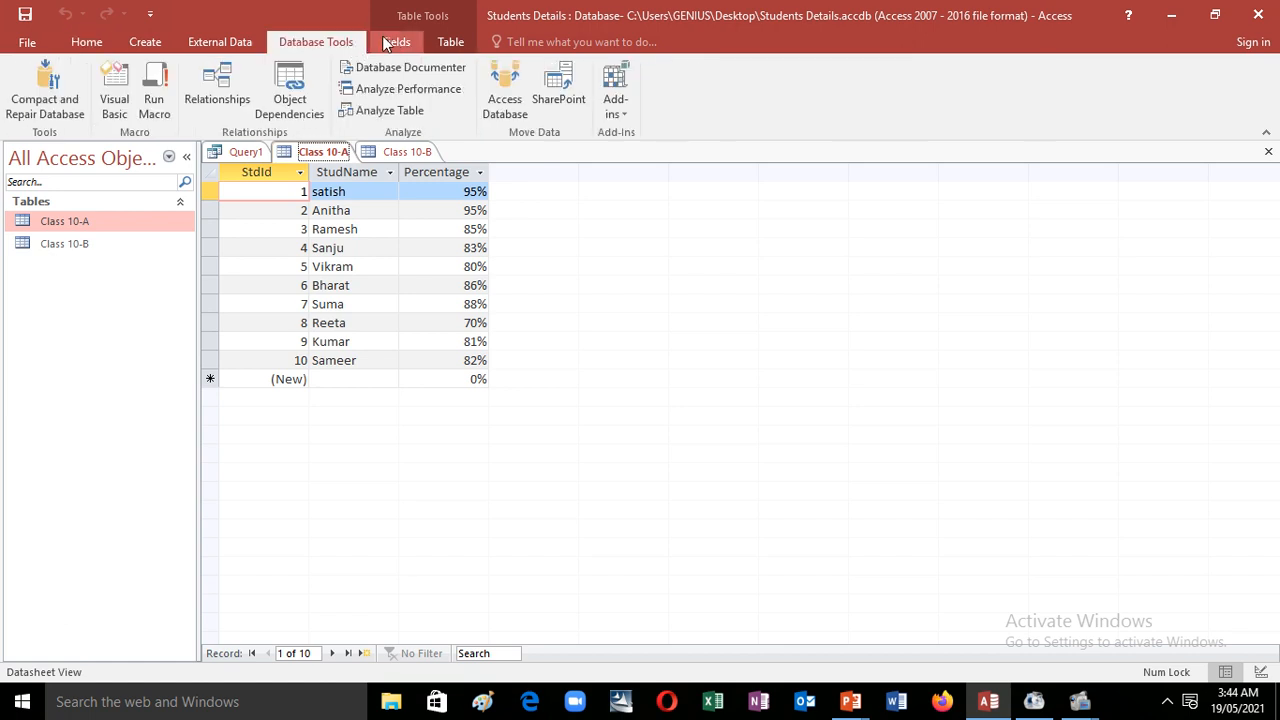
{"action": "left_click", "coordinate": [447, 40]}
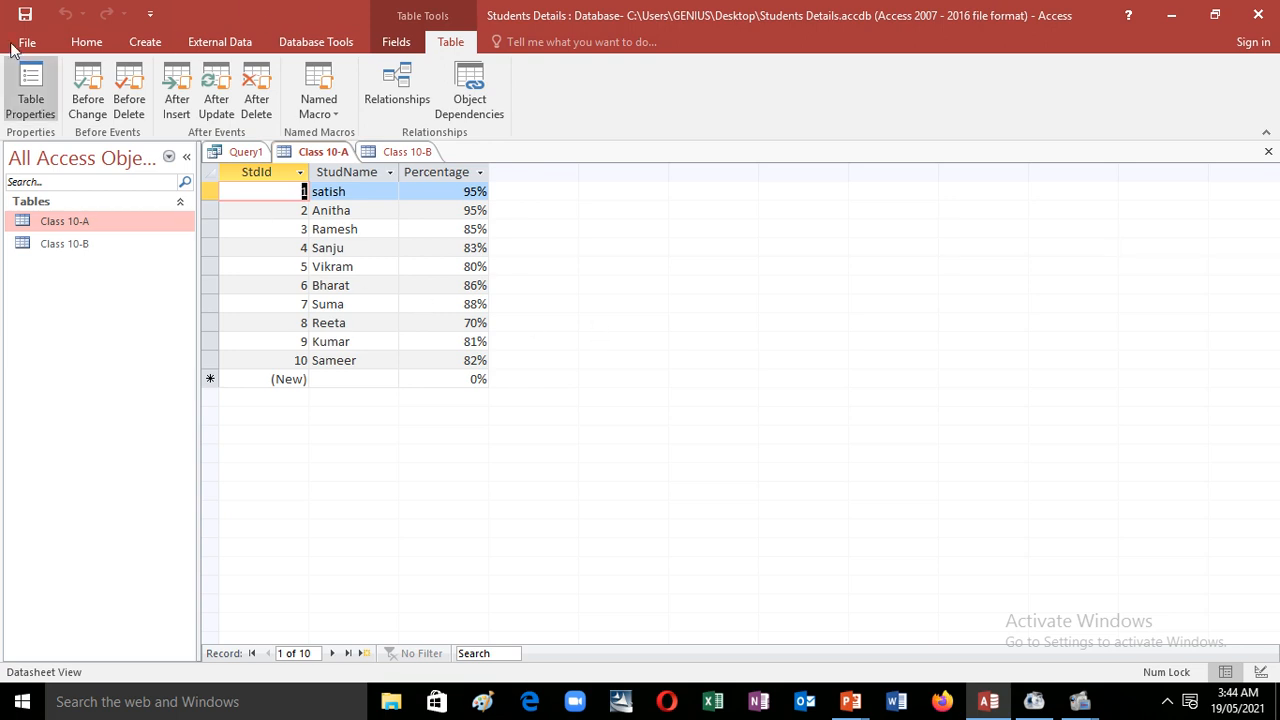
{"action": "left_click", "coordinate": [86, 42]}
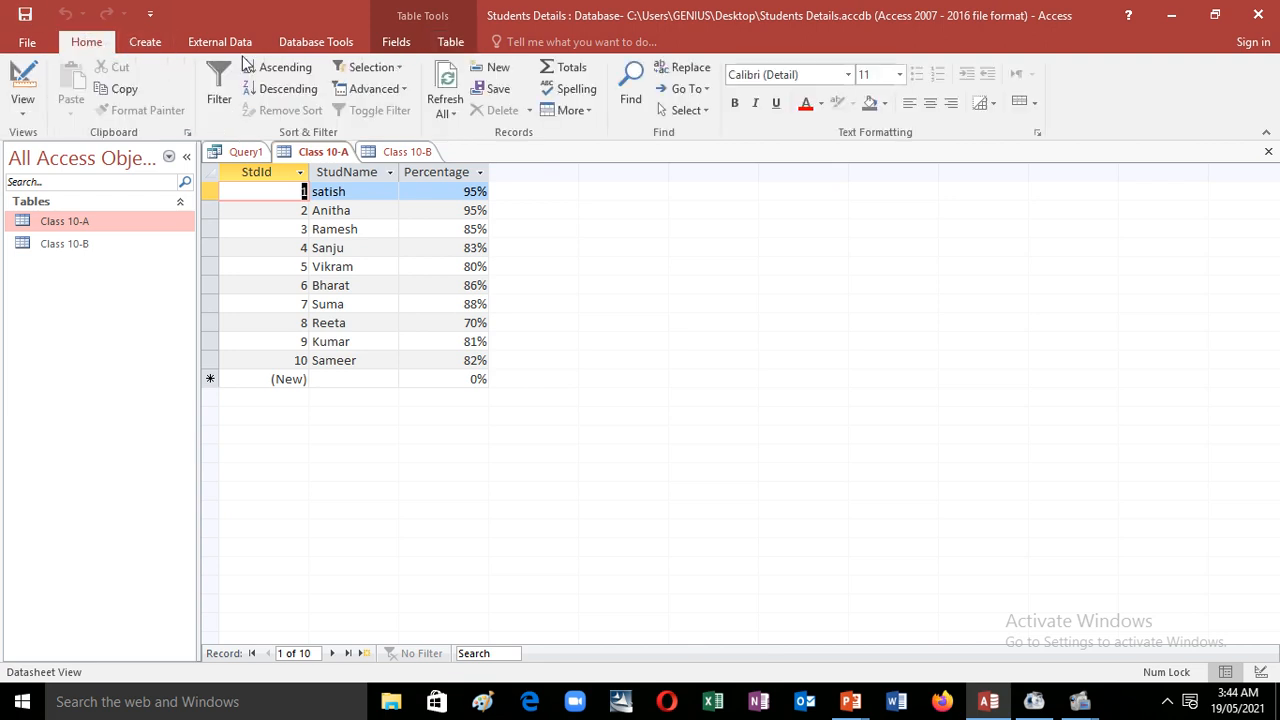
{"action": "left_click", "coordinate": [145, 42]}
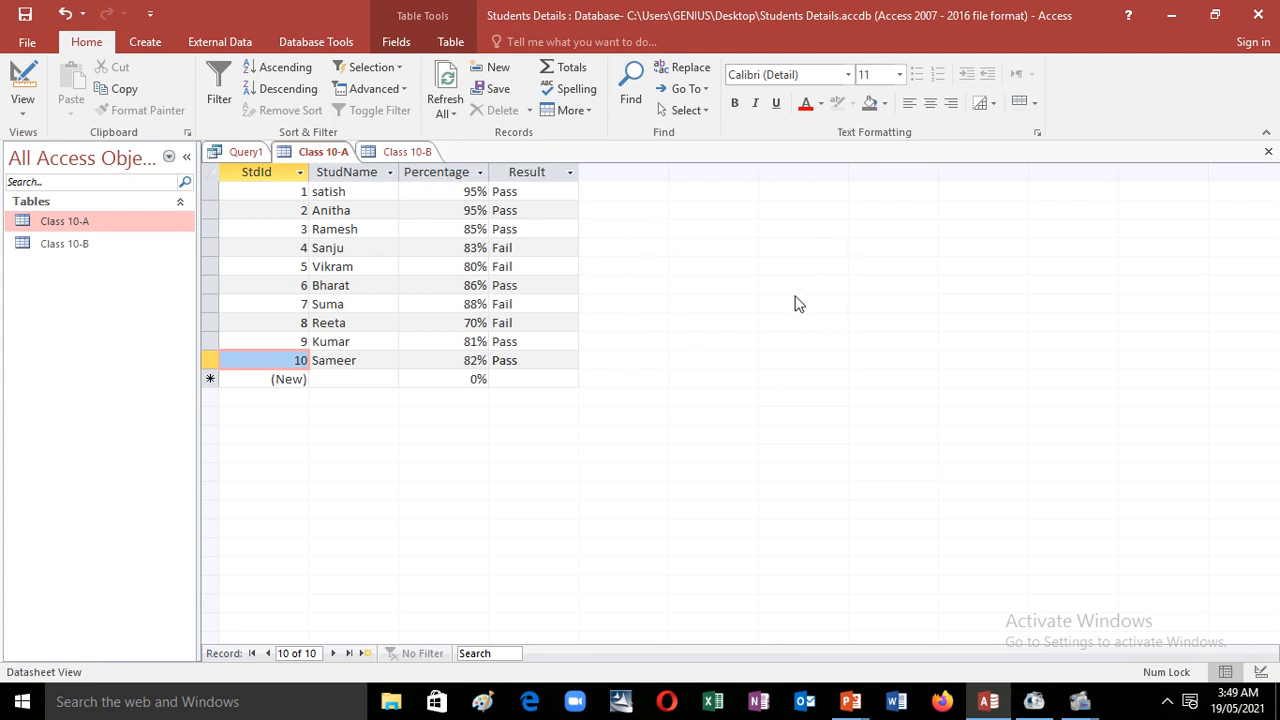
{"action": "left_click", "coordinate": [145, 42]}
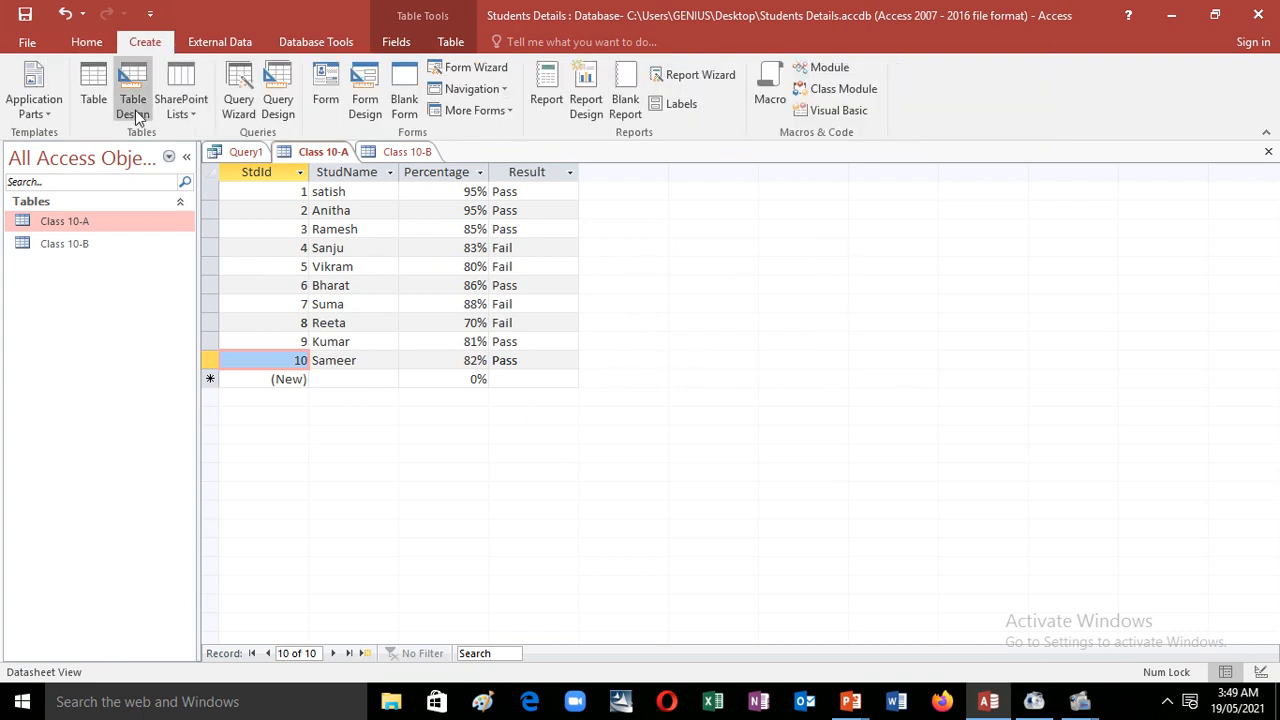
{"action": "left_click", "coordinate": [134, 106]}
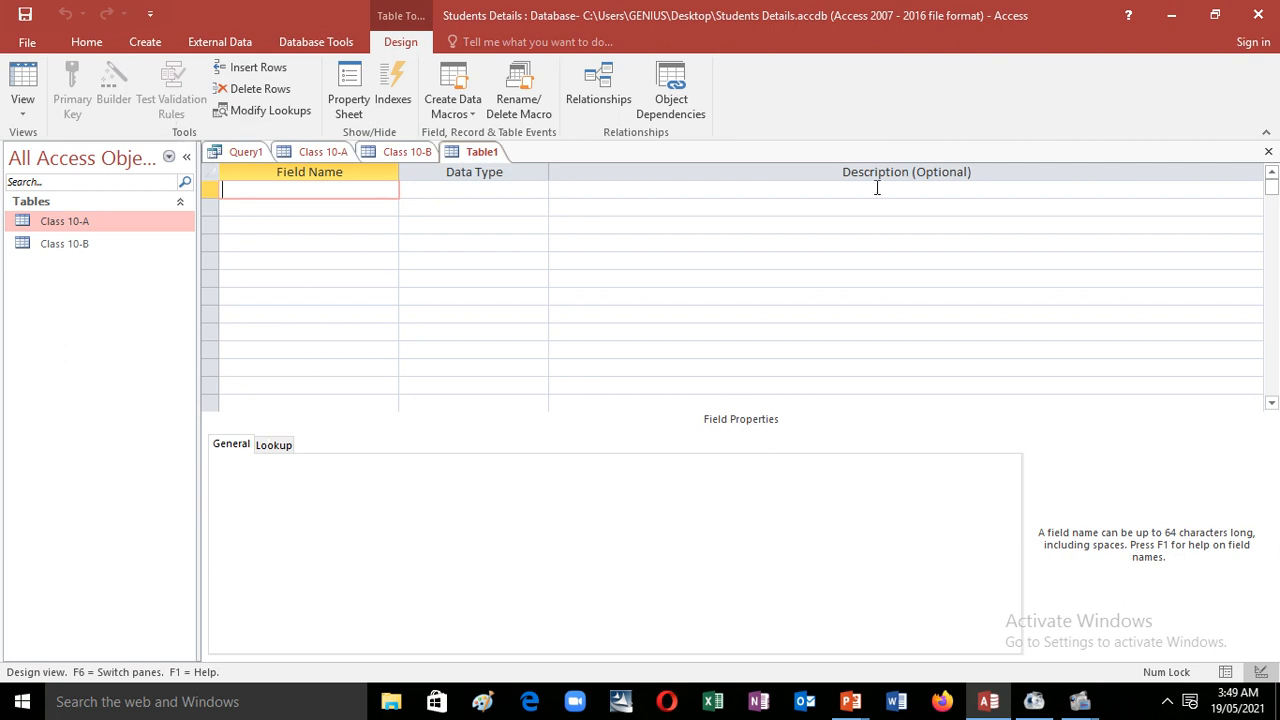
{"action": "left_click", "coordinate": [1268, 152]}
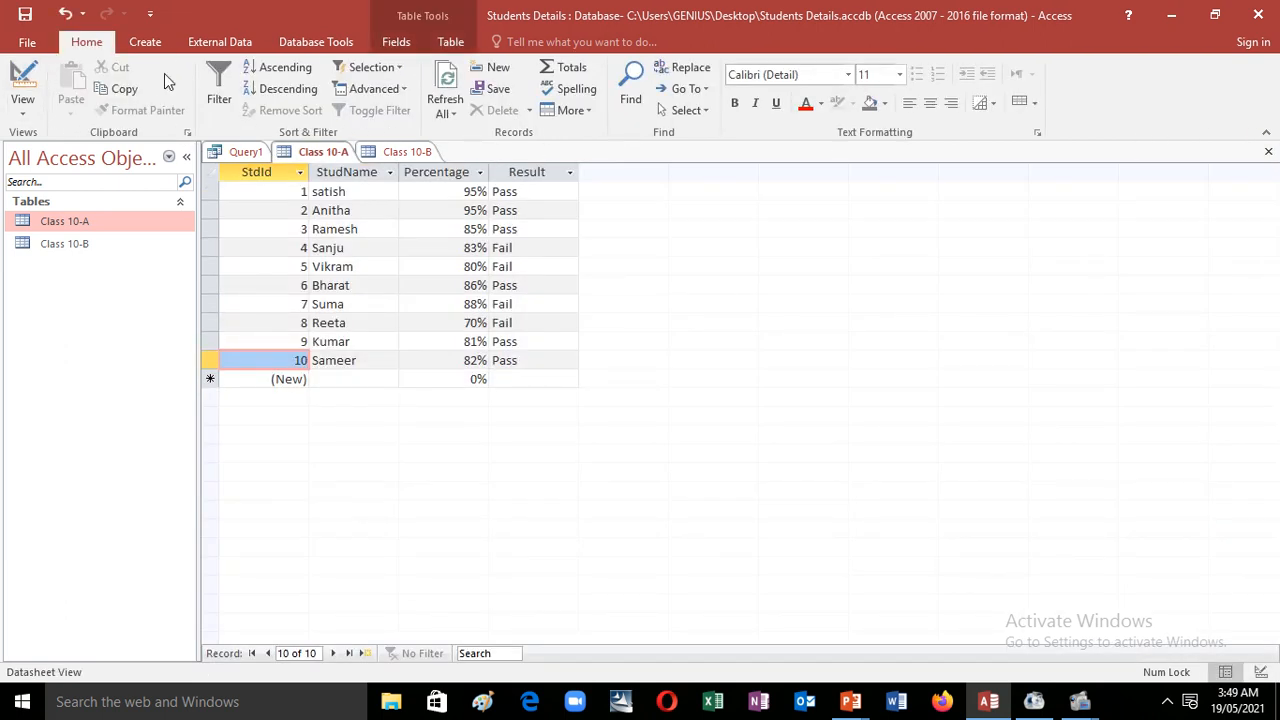
Step: Create a new blank table and save it as Failed Students
{"action": "left_click", "coordinate": [166, 44]}
{"action": "left_click", "coordinate": [93, 90]}
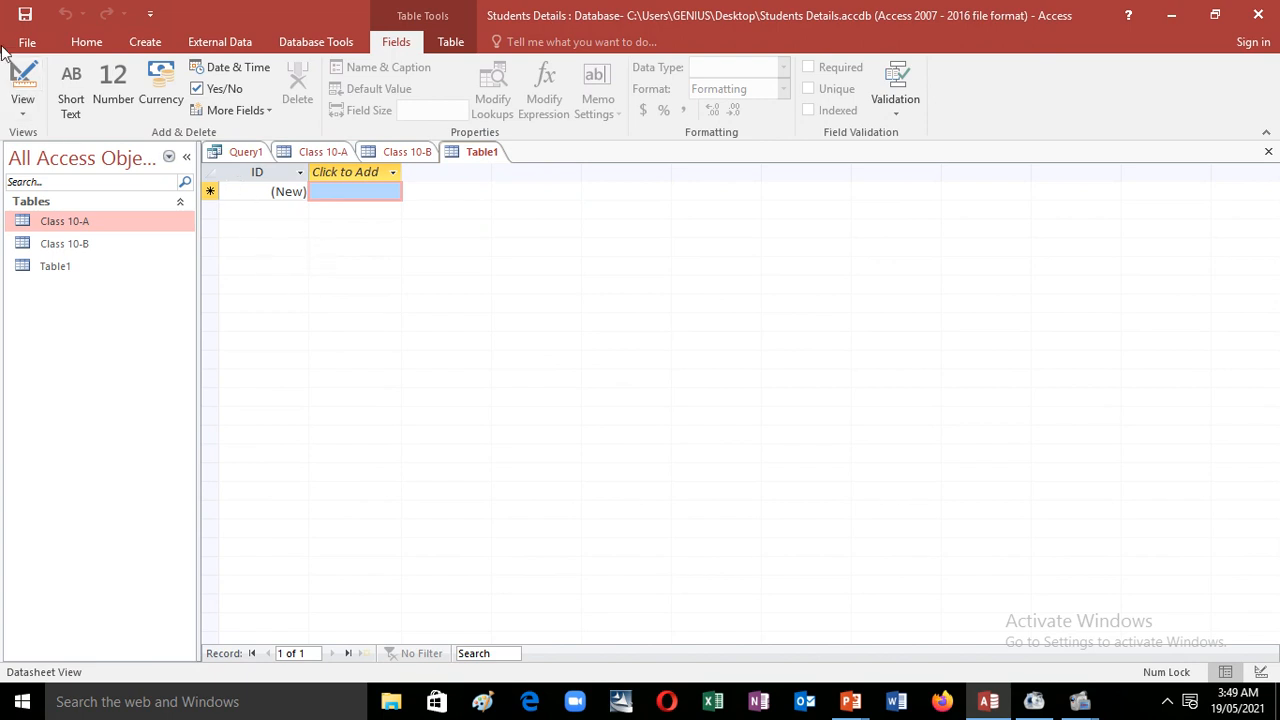
{"action": "left_click", "coordinate": [25, 14]}
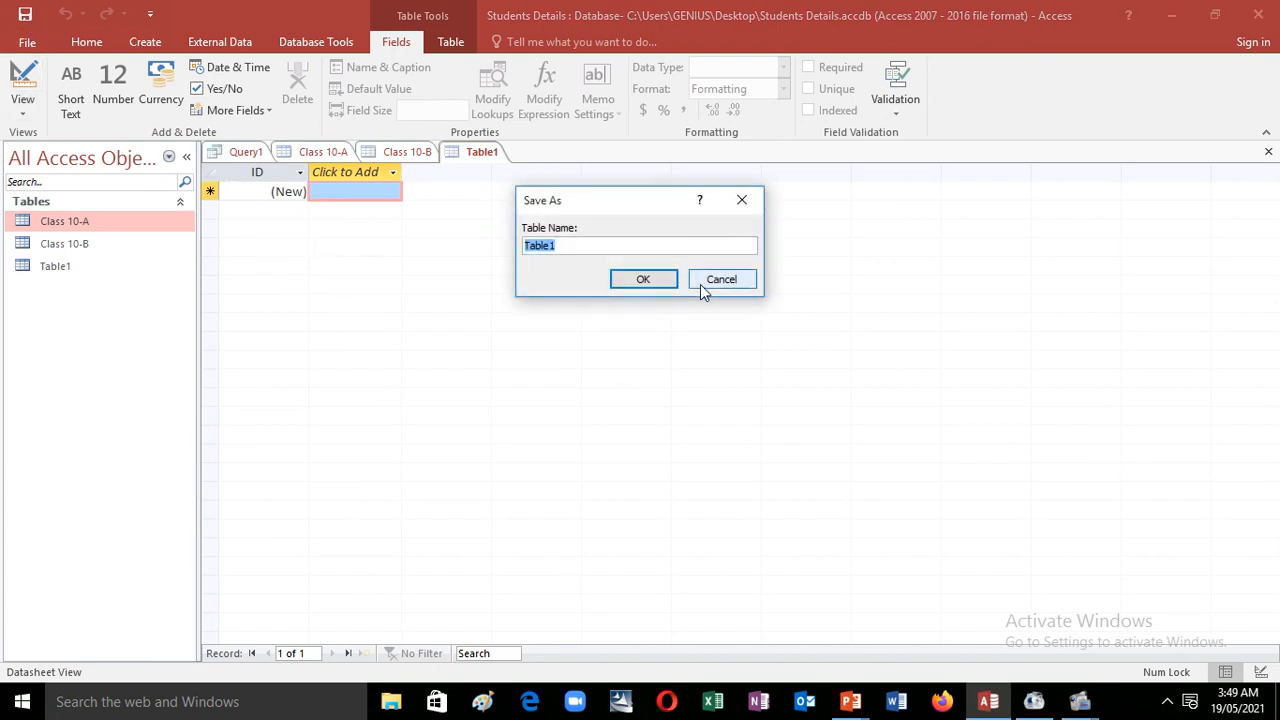
{"action": "key", "text": "BackSpace"}
{"action": "left_click", "coordinate": [624, 285]}
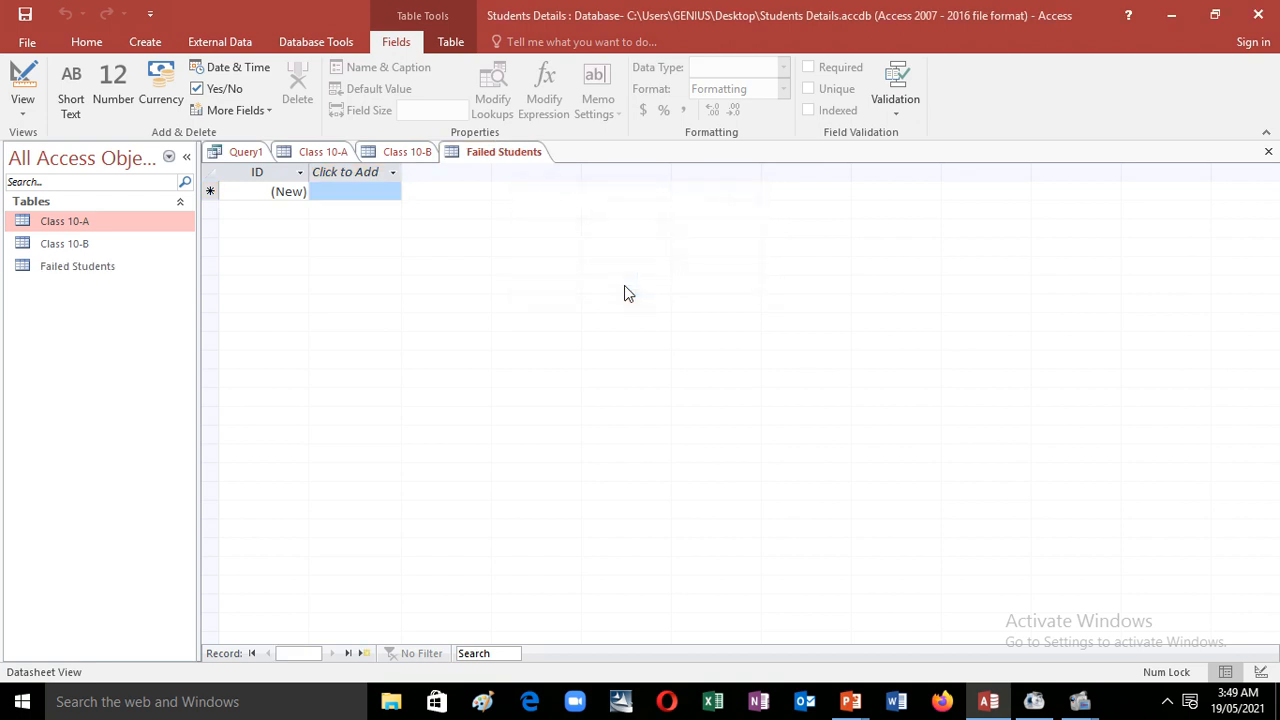
Step: Review the Class 10-A records and the Failed Students table's field design, close Failed Students, and return to the first query
{"action": "double_click", "coordinate": [121, 225]}
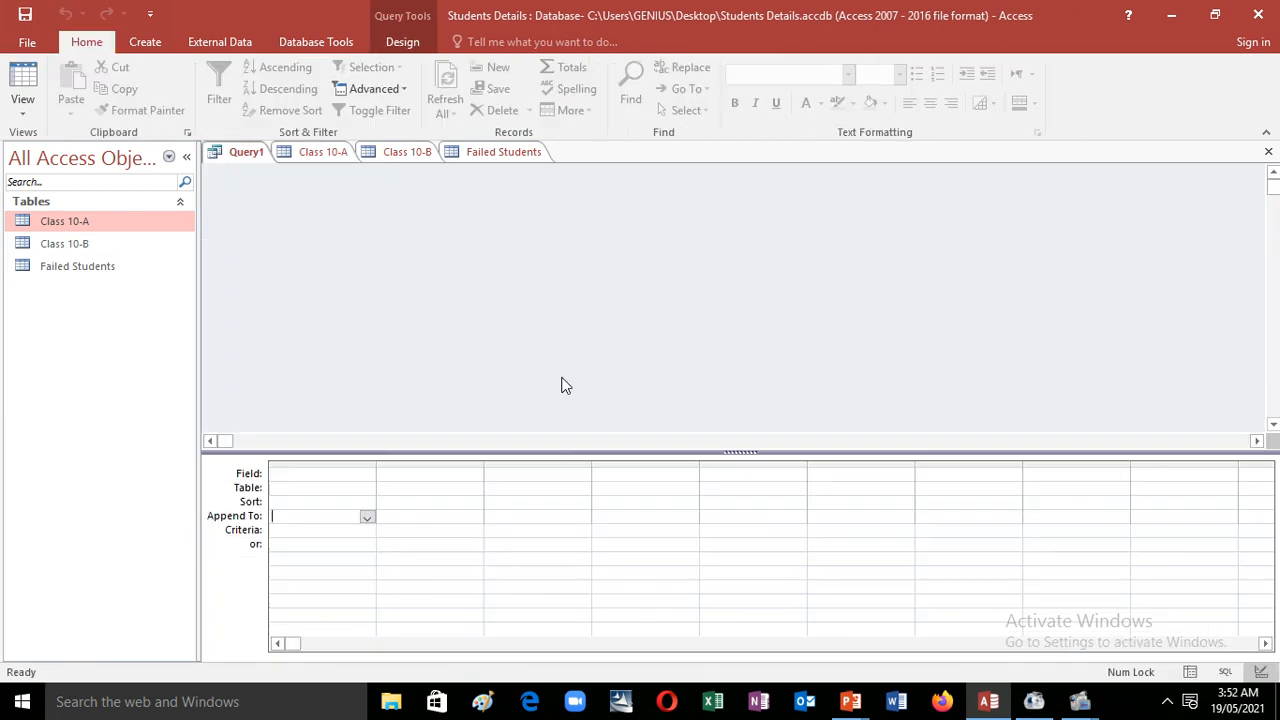
{"action": "left_click", "coordinate": [510, 155]}
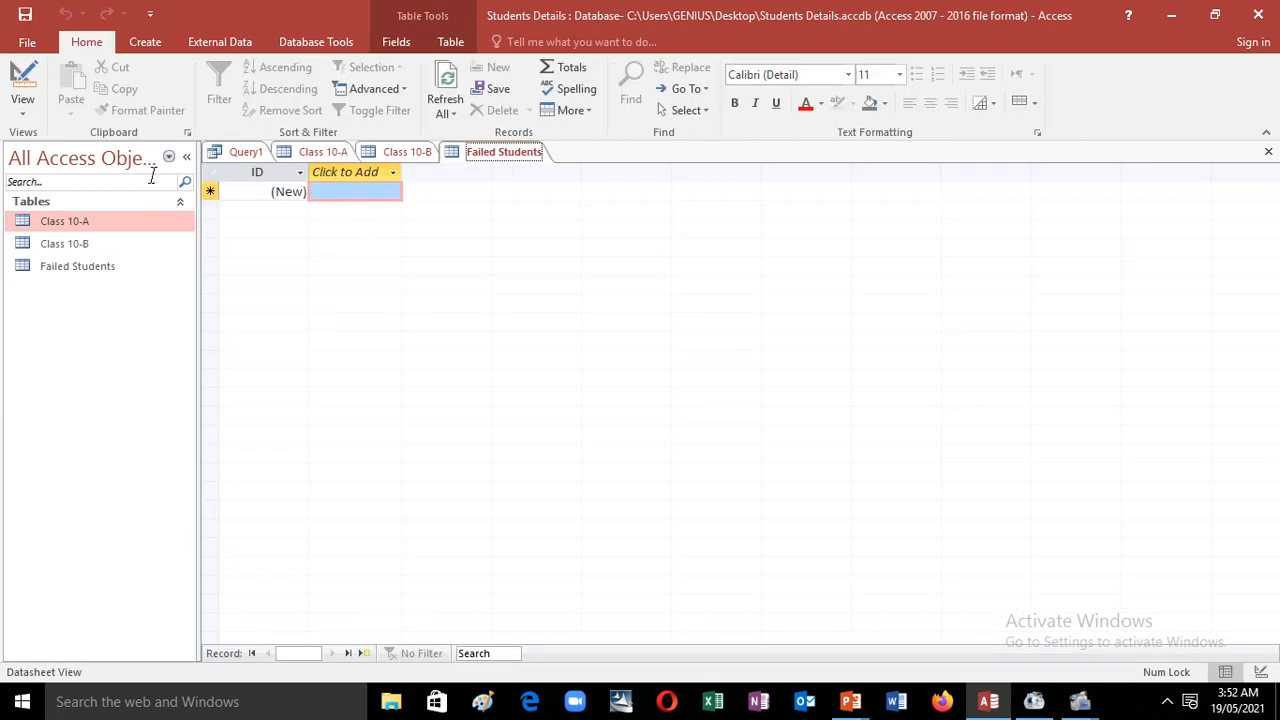
{"action": "left_click", "coordinate": [22, 80]}
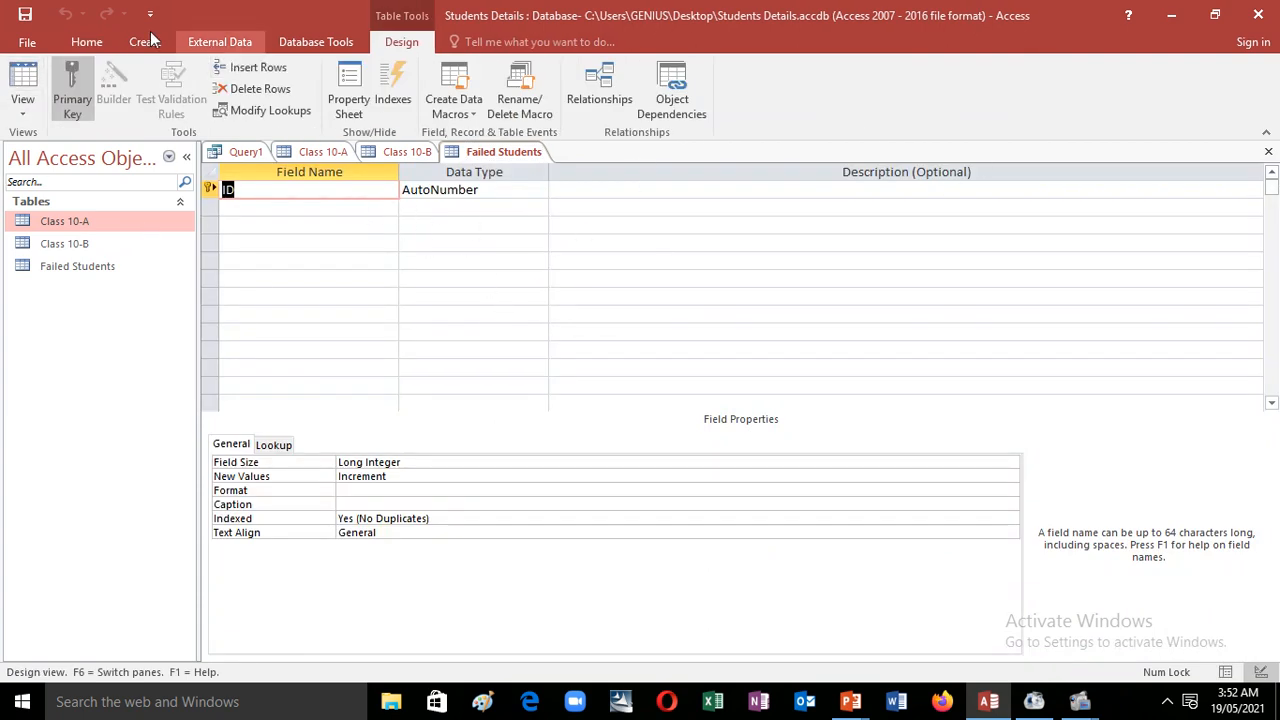
{"action": "left_click", "coordinate": [22, 90]}
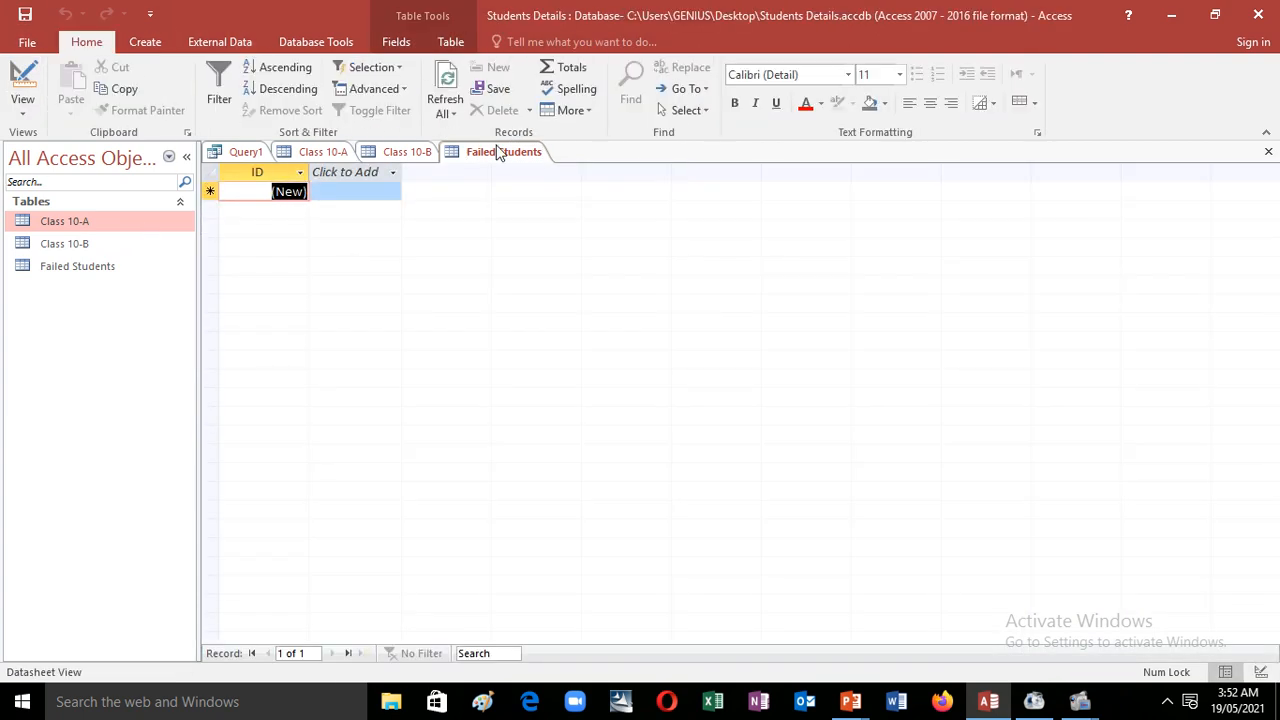
{"action": "left_click", "coordinate": [1268, 151]}
{"action": "left_click", "coordinate": [248, 151]}
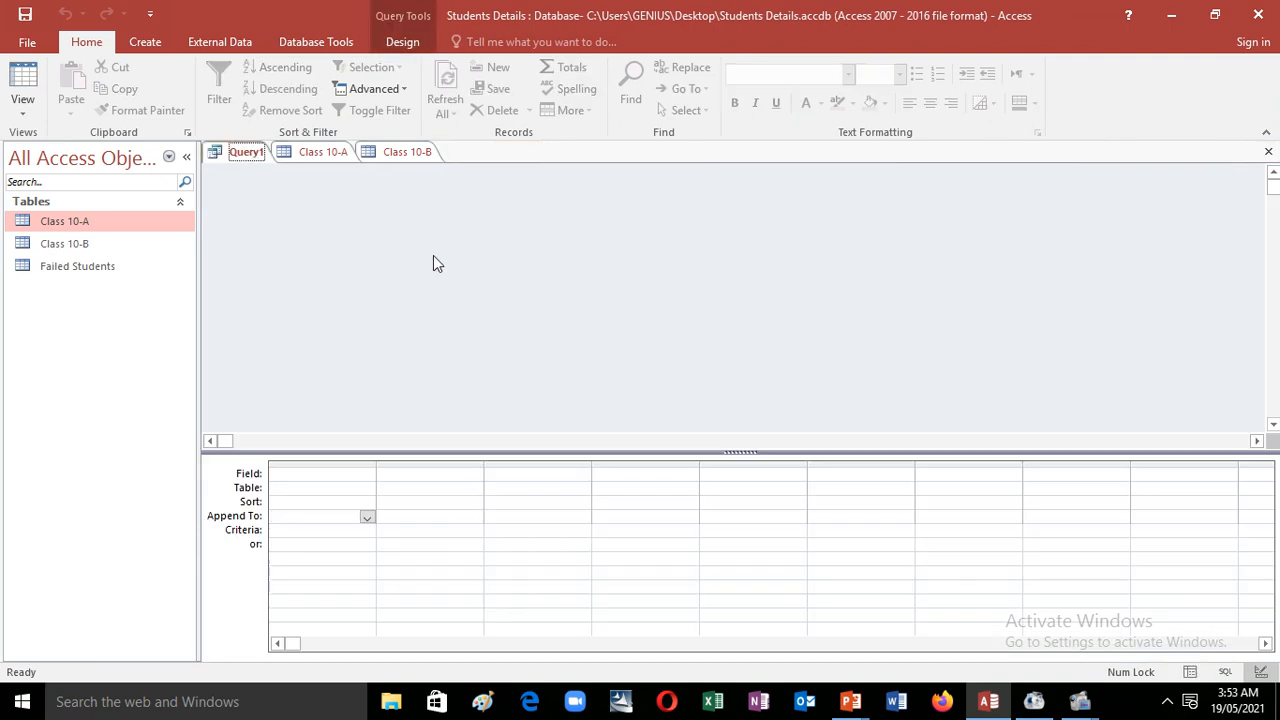
{"action": "left_click", "coordinate": [316, 44]}
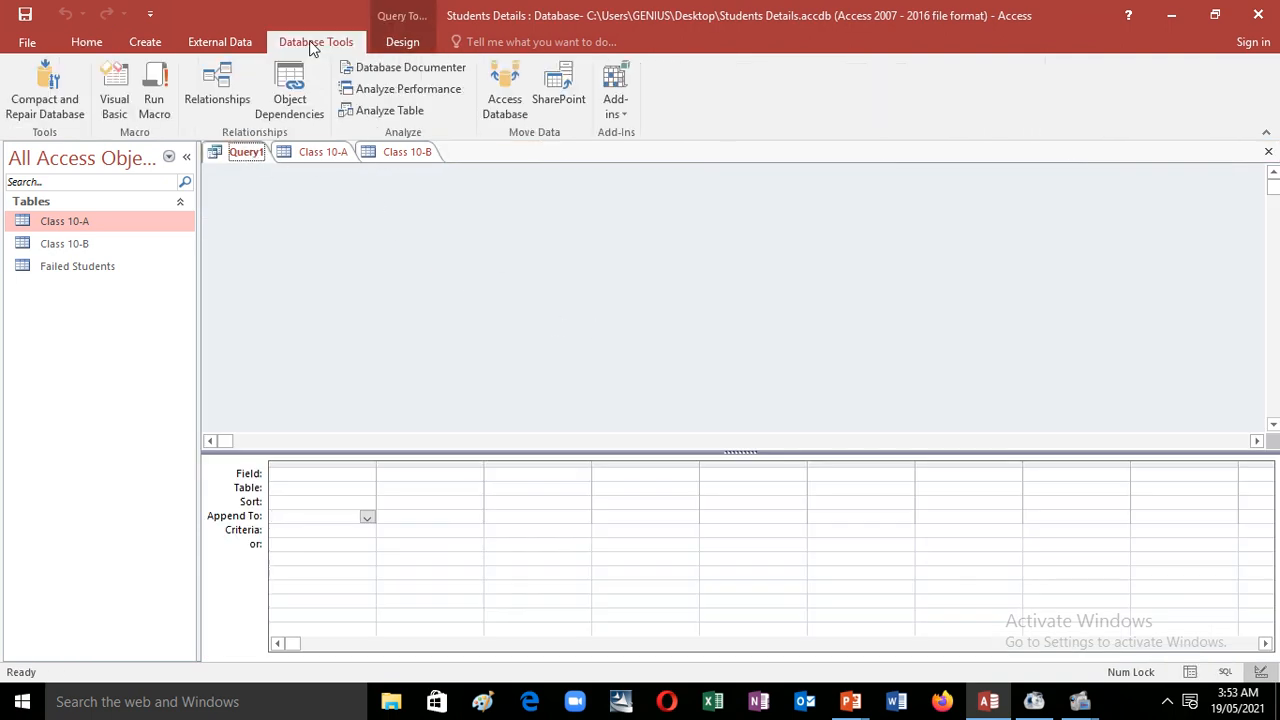
{"action": "left_click", "coordinate": [399, 46]}
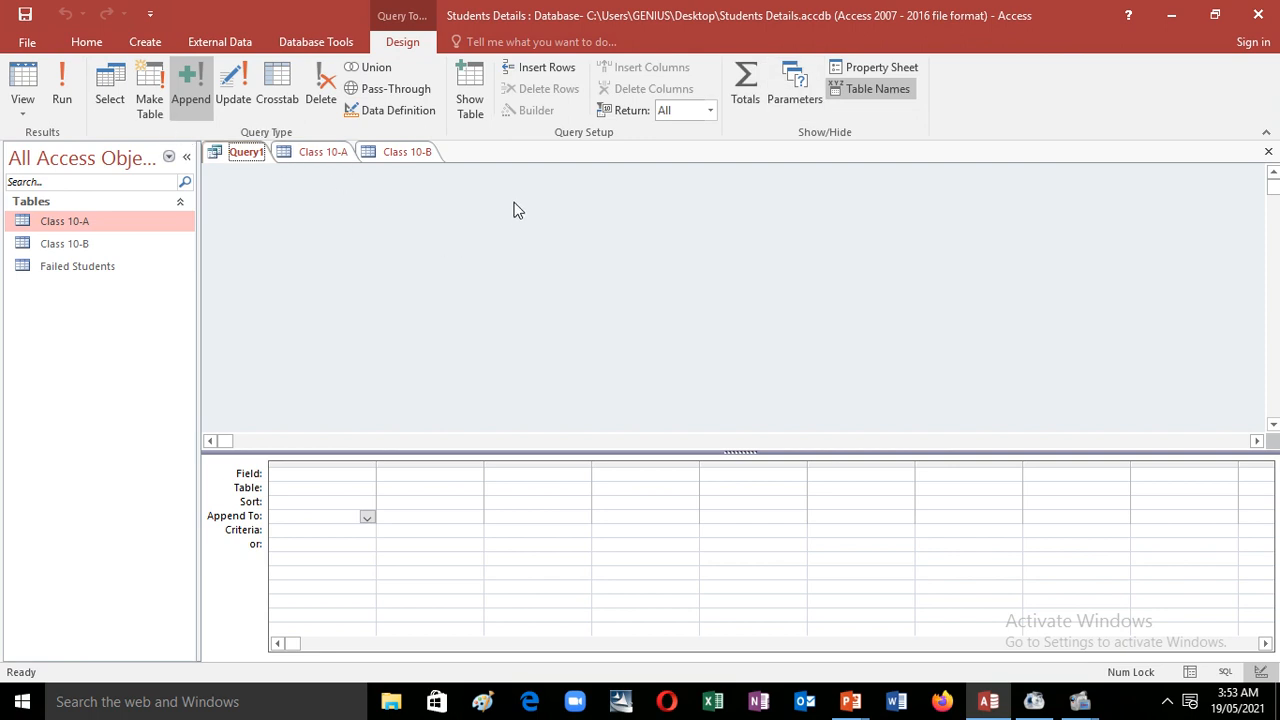
{"action": "left_click", "coordinate": [470, 100]}
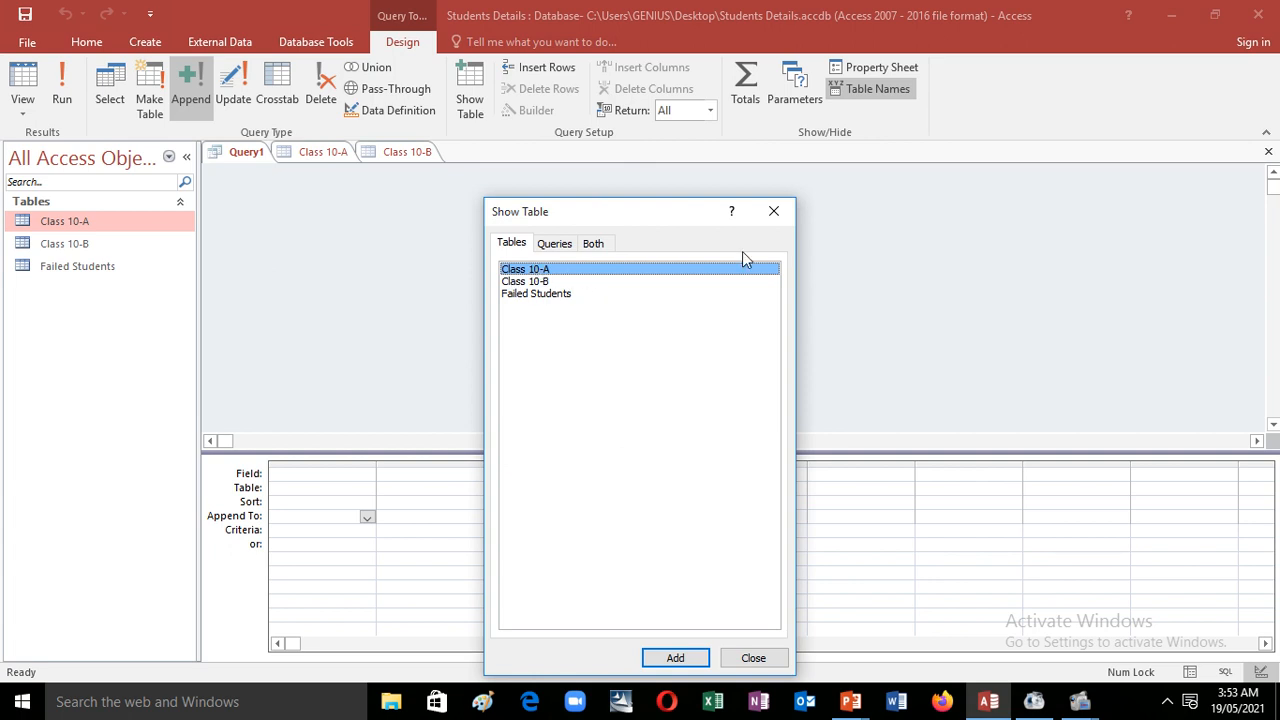
{"action": "left_click", "coordinate": [773, 211]}
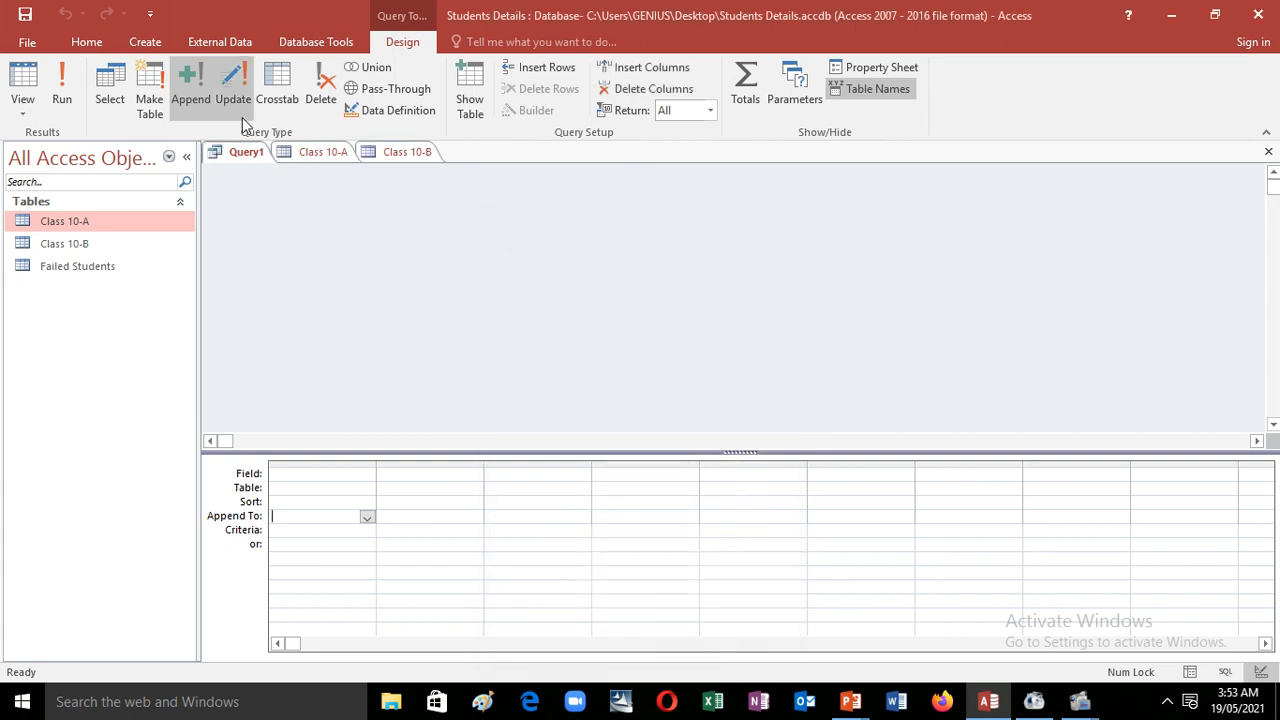
Step: Create a new query in design view with the Class 10-A table as its source
{"action": "left_click", "coordinate": [92, 44]}
{"action": "left_click", "coordinate": [148, 45]}
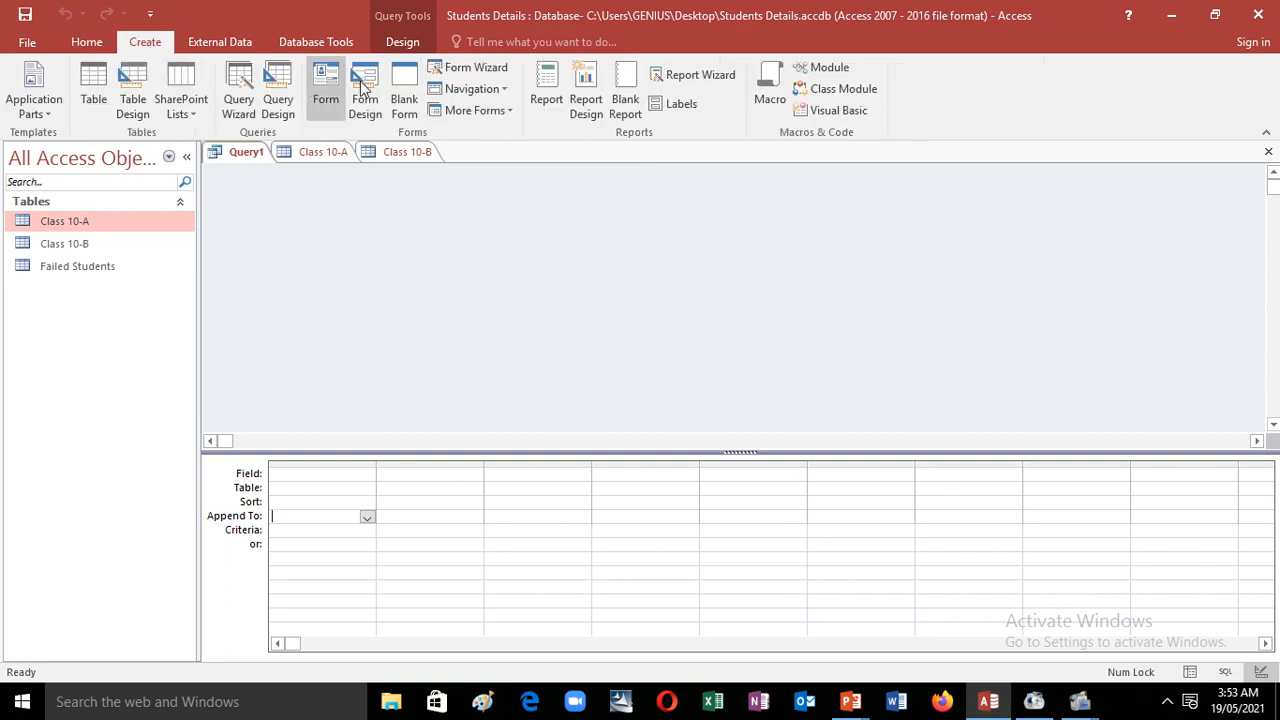
{"action": "left_click", "coordinate": [280, 103]}
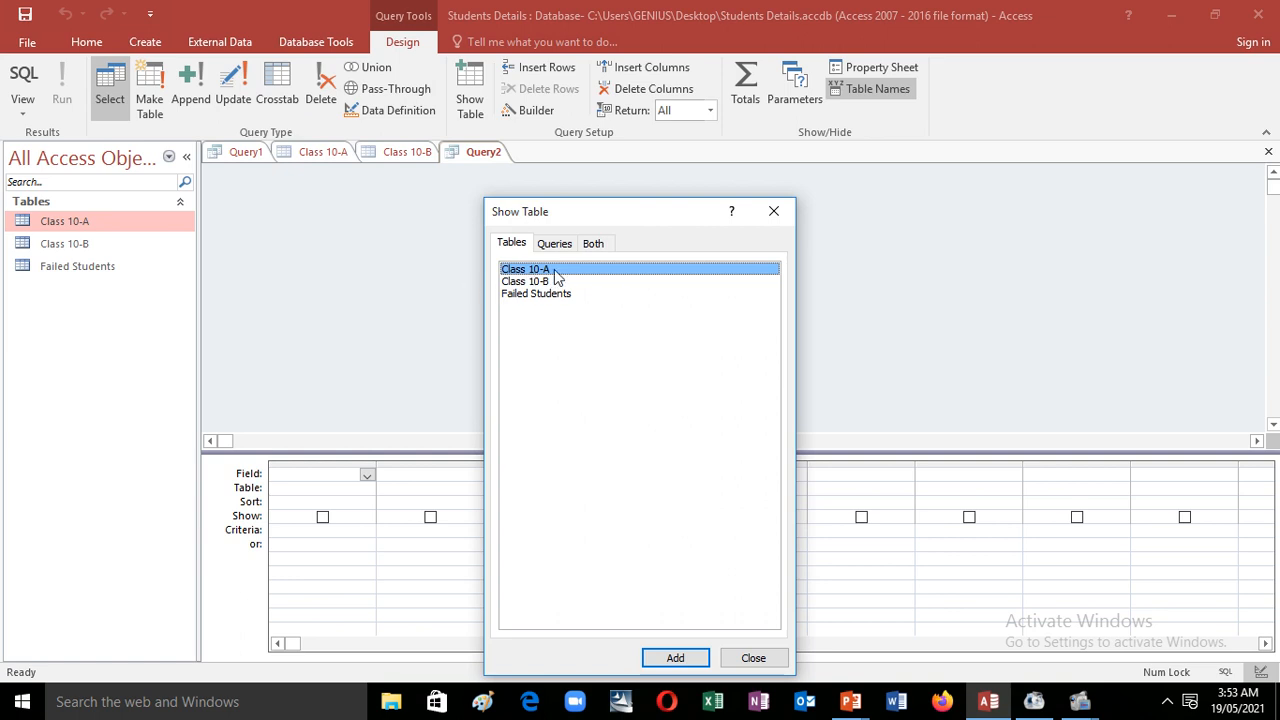
{"action": "double_click", "coordinate": [576, 272]}
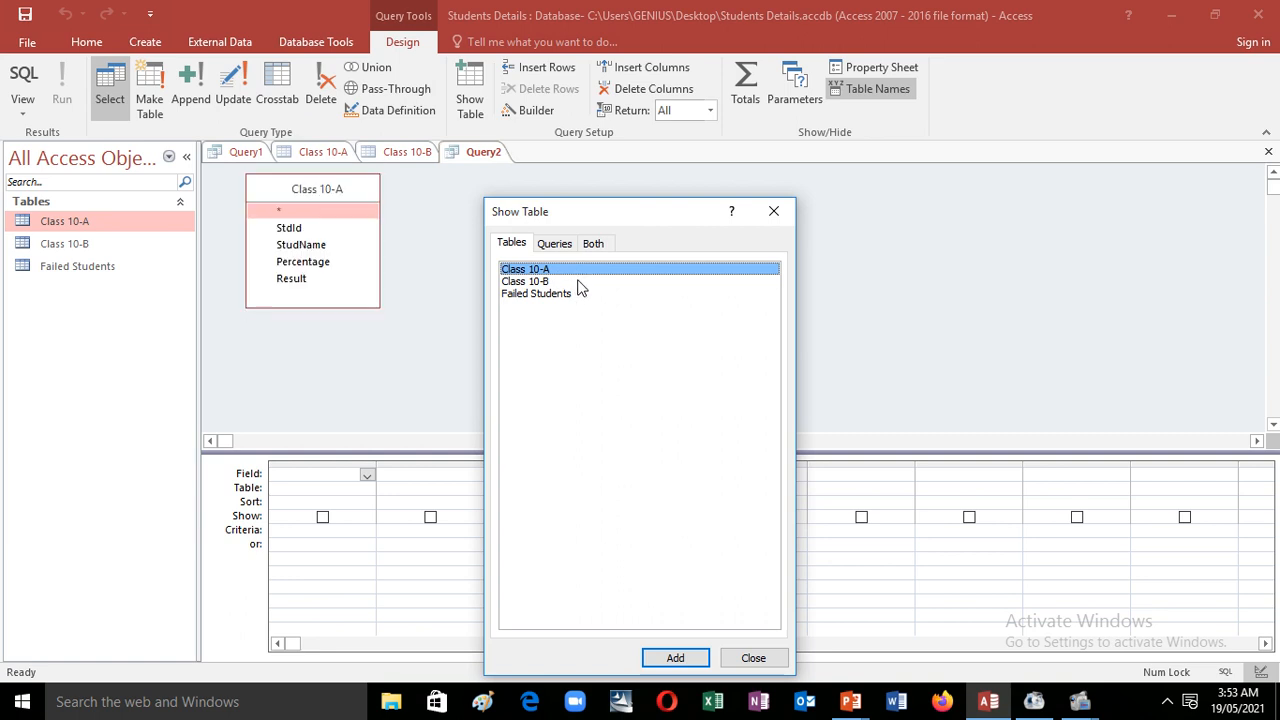
{"action": "left_click", "coordinate": [750, 657]}
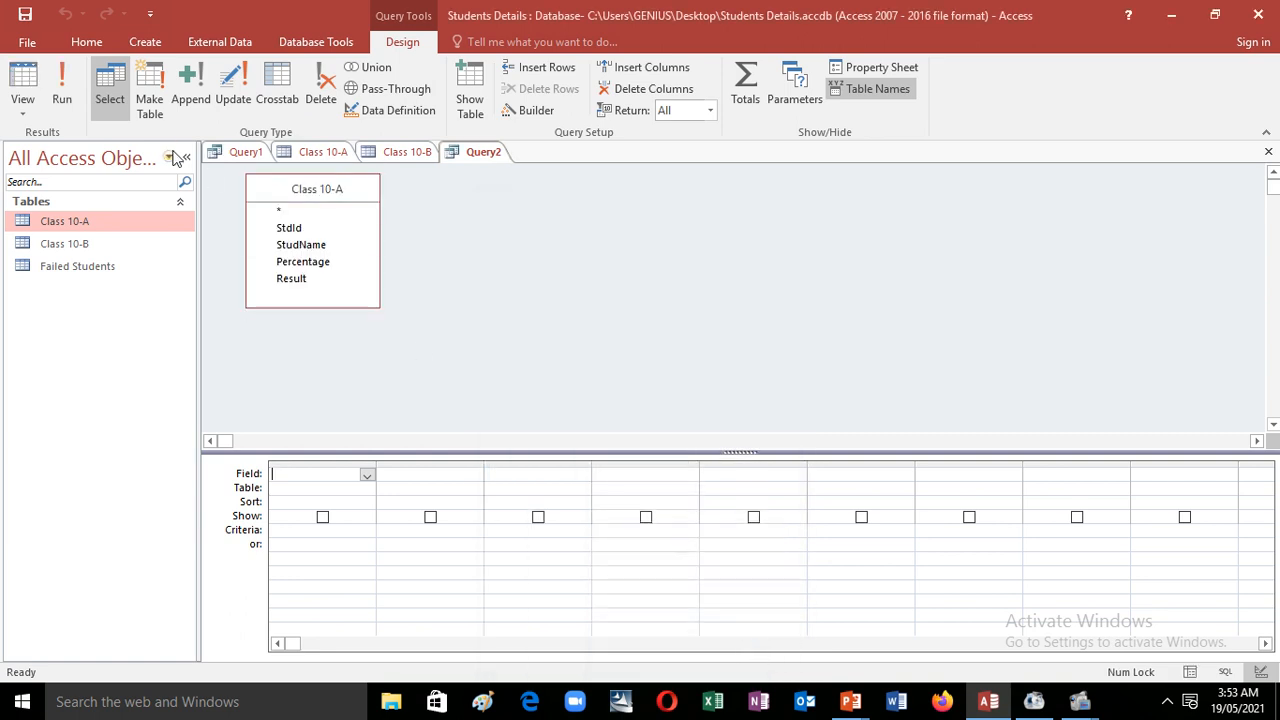
Step: Add StdId, StudName, Percentage and Result from Class 10-A to the query grid and set the Result criterion to "Fail"
{"action": "double_click", "coordinate": [366, 193]}
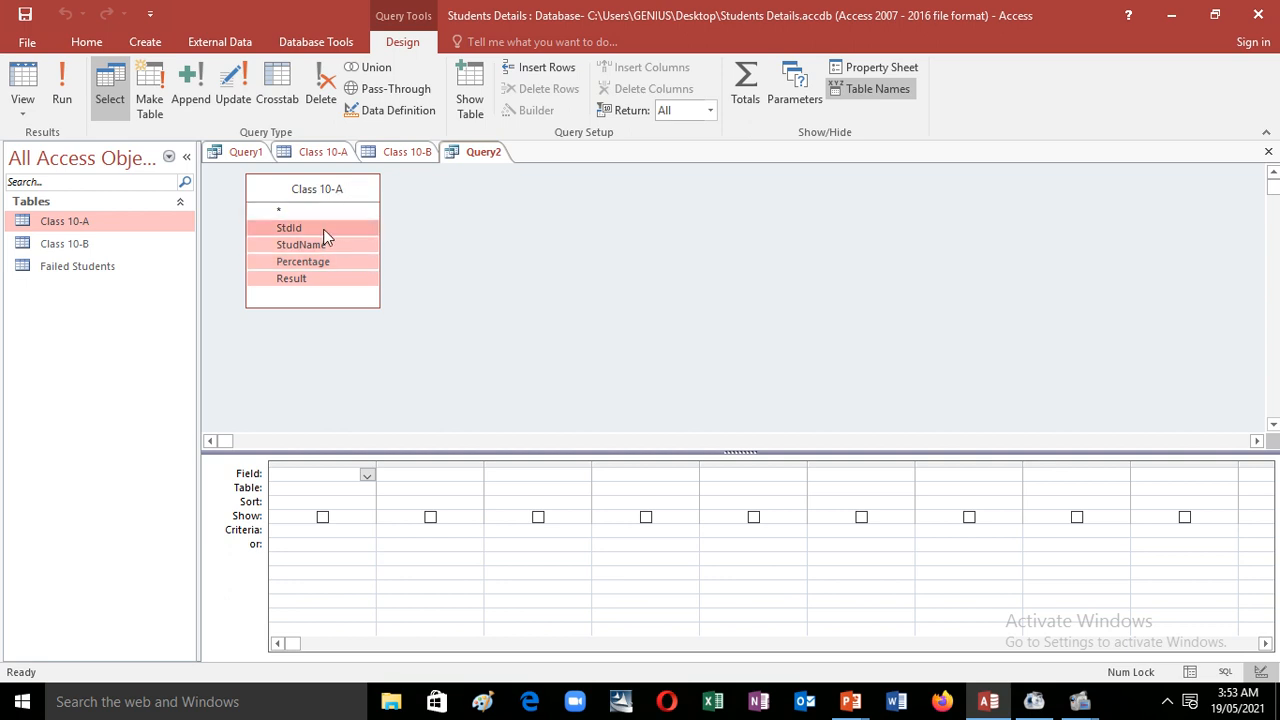
{"action": "left_click_drag", "start_coordinate": [323, 233], "coordinate": [339, 470]}
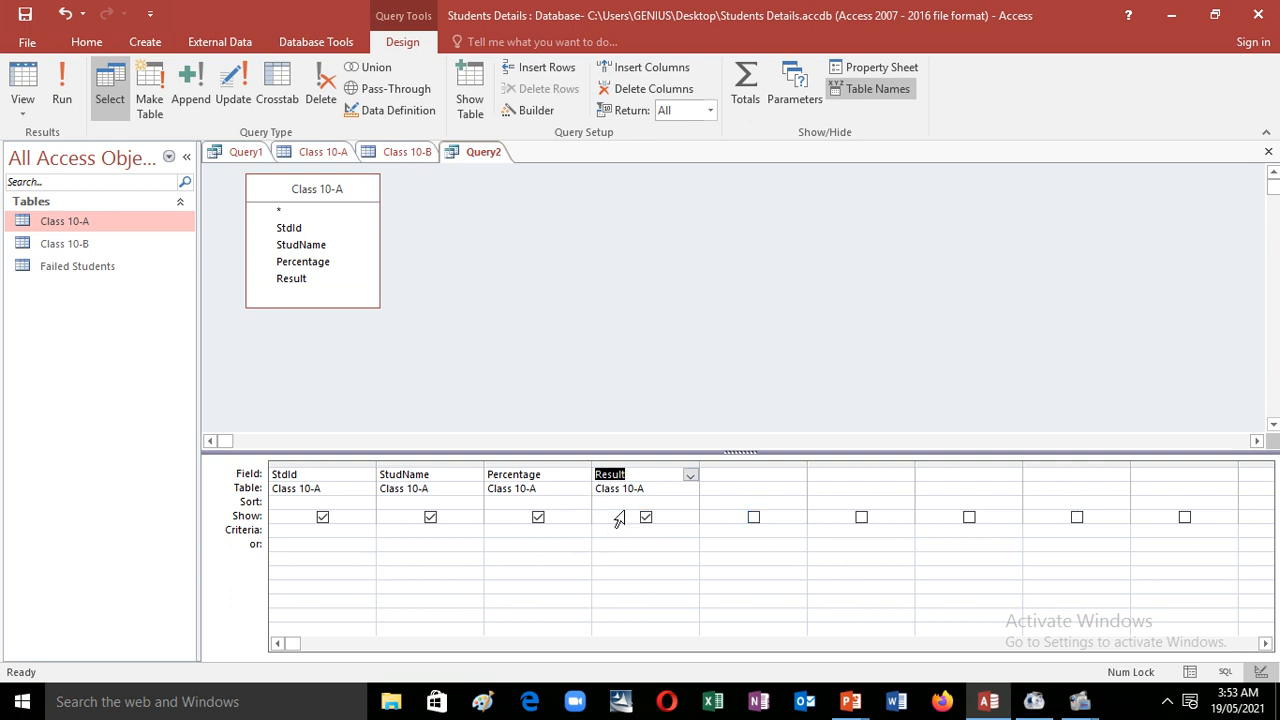
{"action": "left_click", "coordinate": [631, 543]}
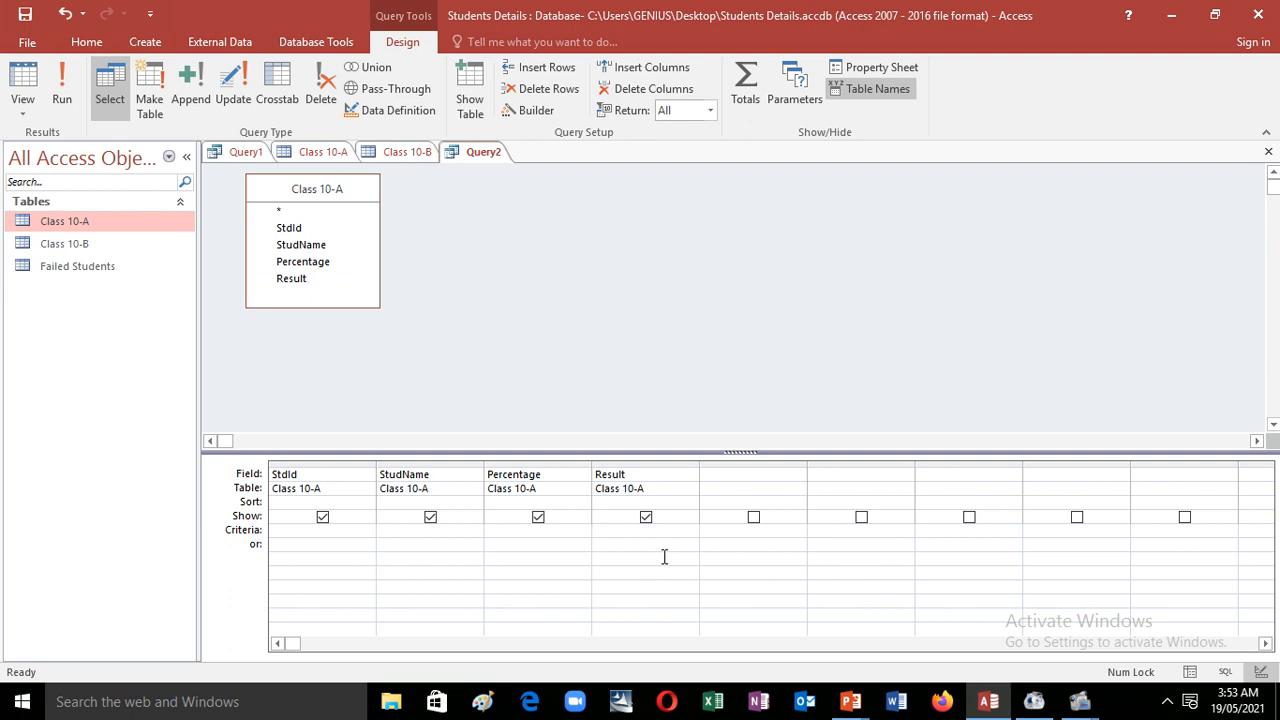
{"action": "type", "text": "Fail"}
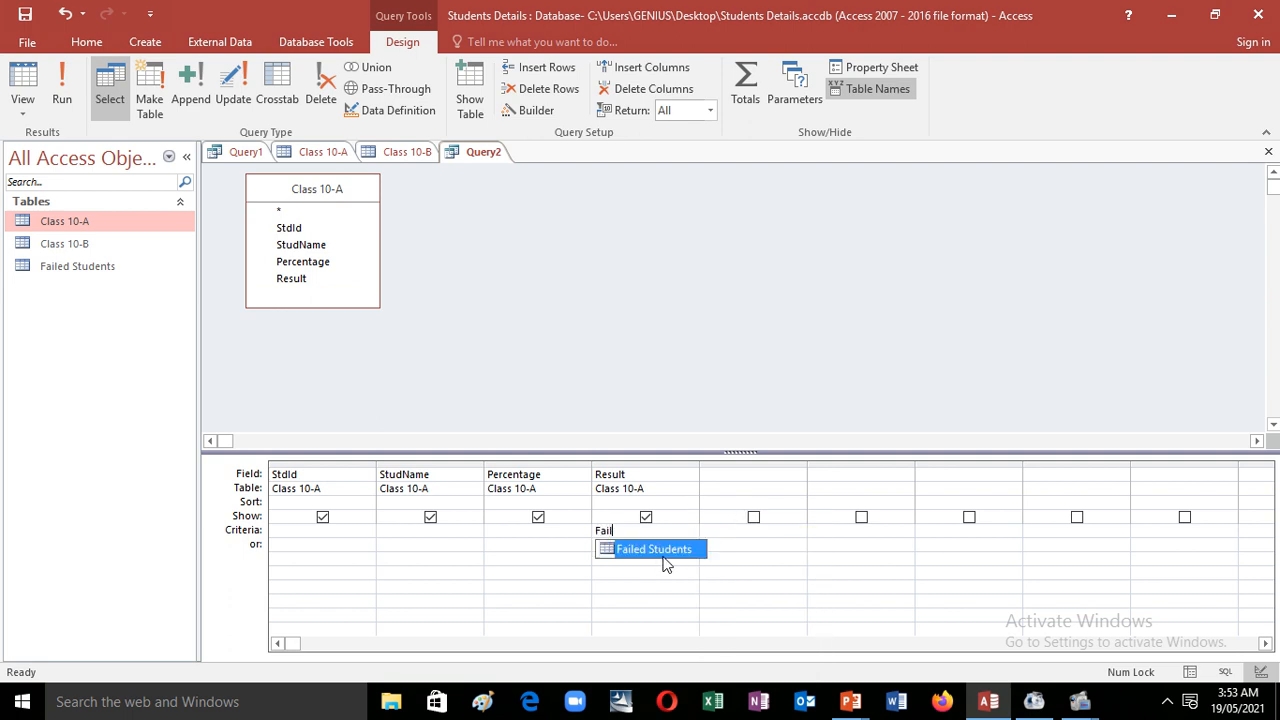
{"action": "left_click", "coordinate": [758, 588]}
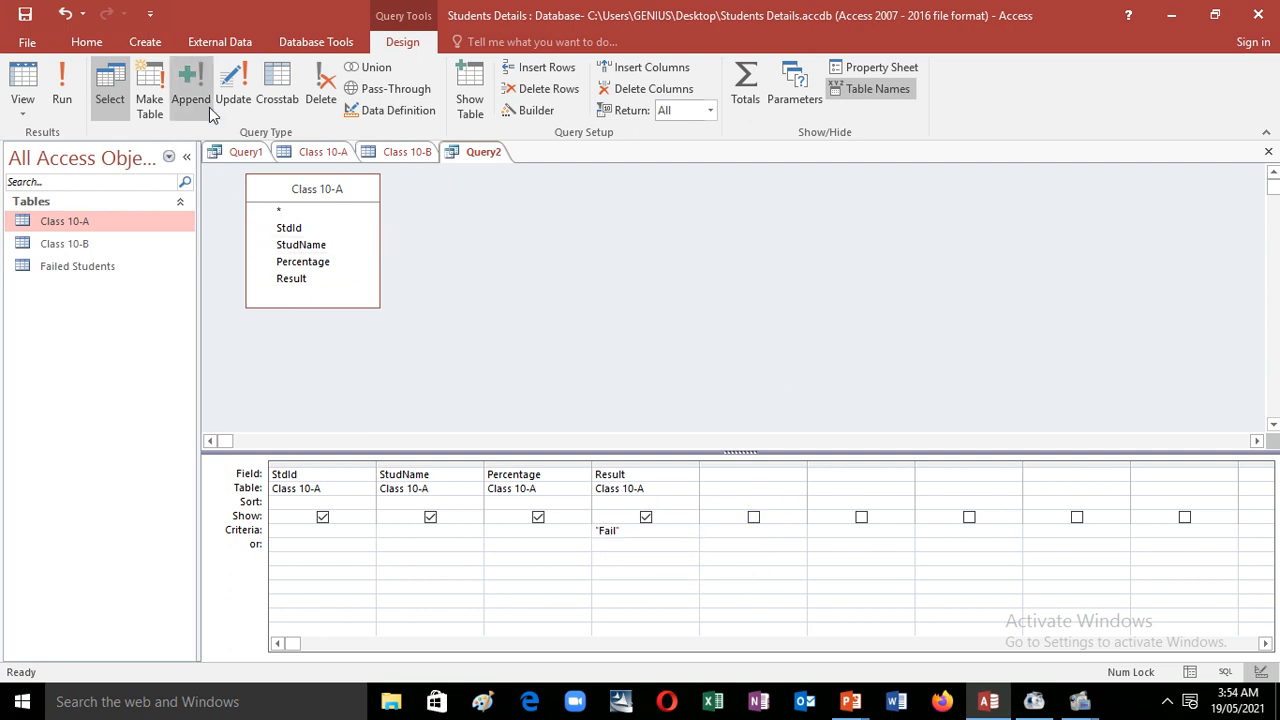
Step: Turn the query into a make-table query that outputs to the Failed Students table in the current database
{"action": "left_click", "coordinate": [147, 101]}
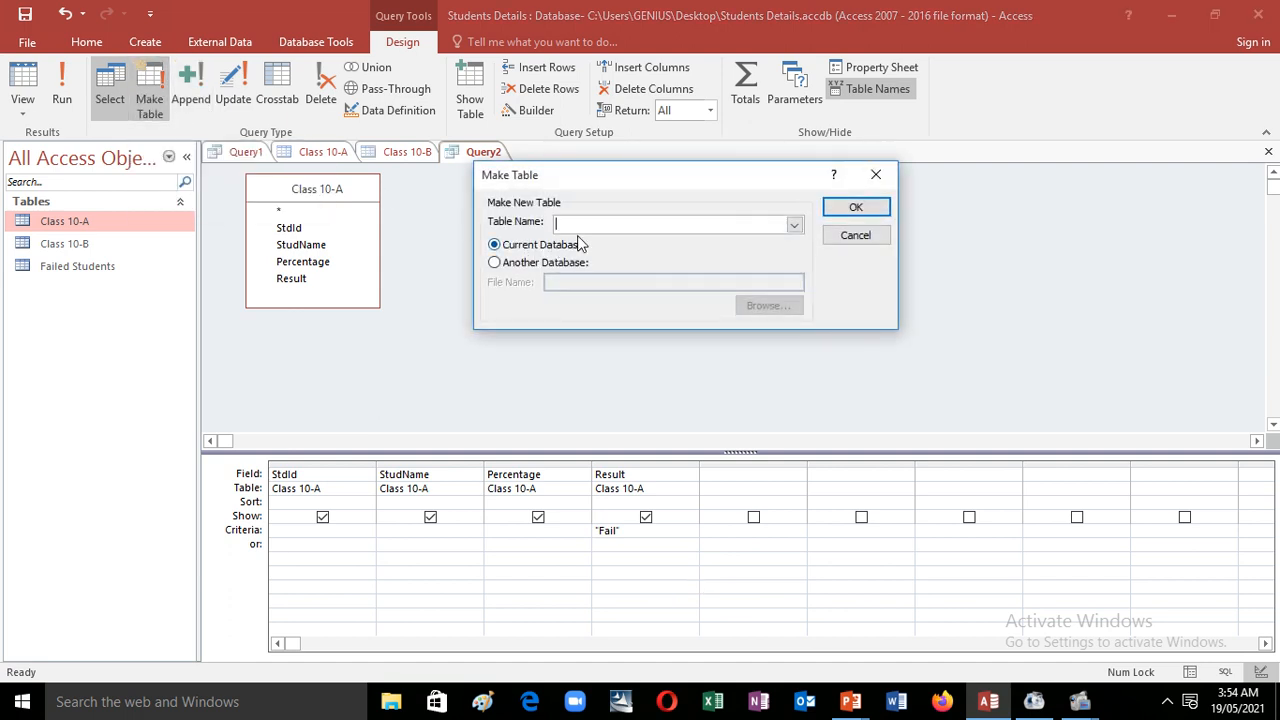
{"action": "left_click", "coordinate": [615, 222]}
{"action": "left_click", "coordinate": [794, 225]}
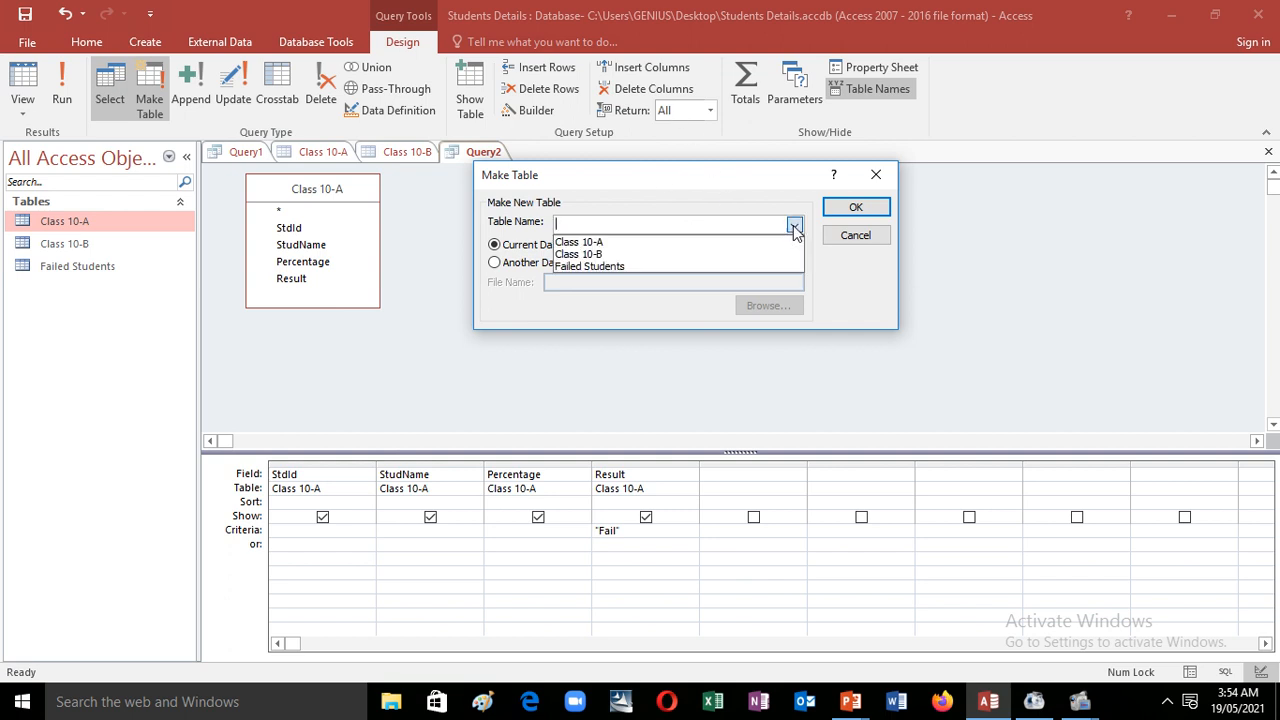
{"action": "left_click", "coordinate": [625, 266]}
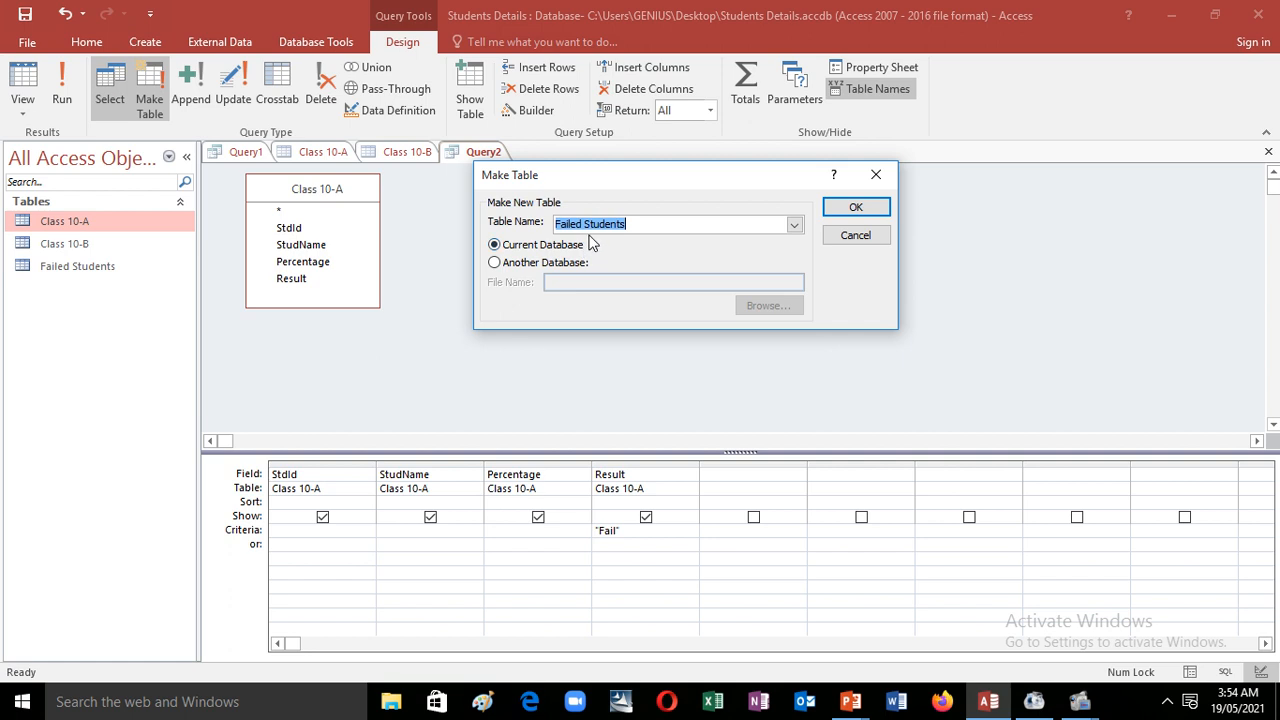
{"action": "left_click", "coordinate": [856, 209]}
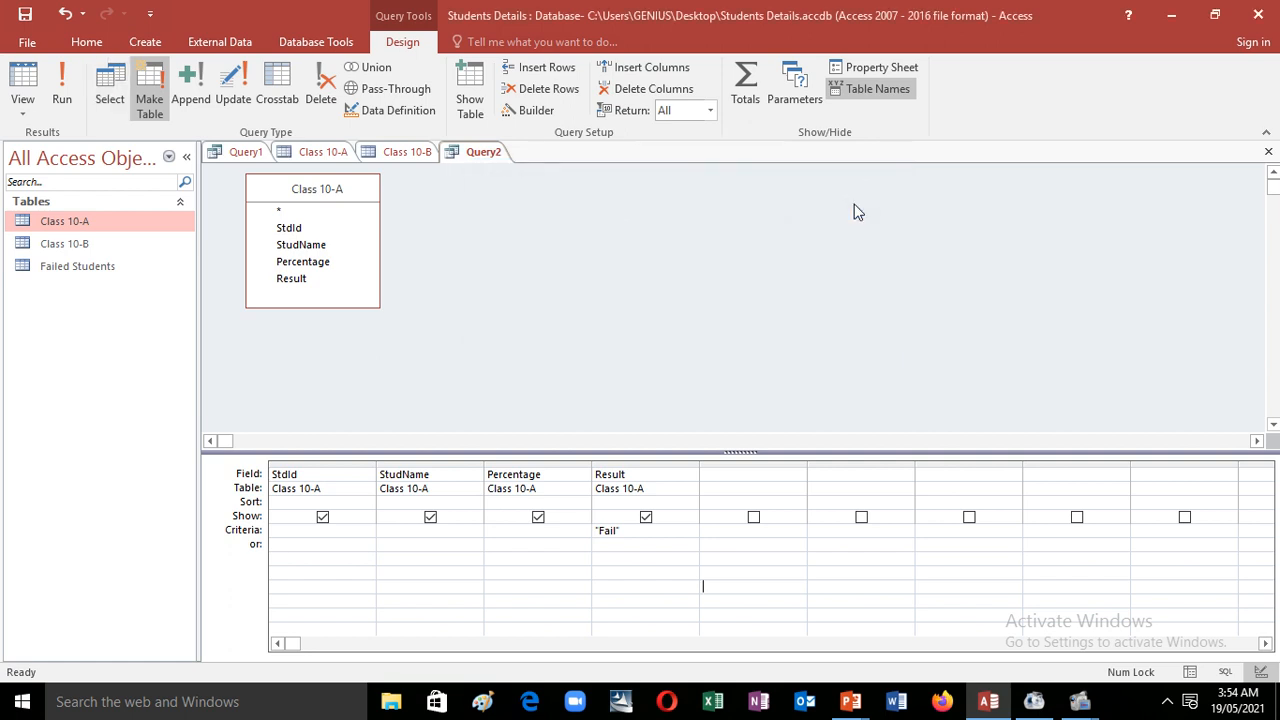
Step: Run the make-table query, replacing the existing Failed Students table, and open the new Failed Students table
{"action": "left_click", "coordinate": [66, 90]}
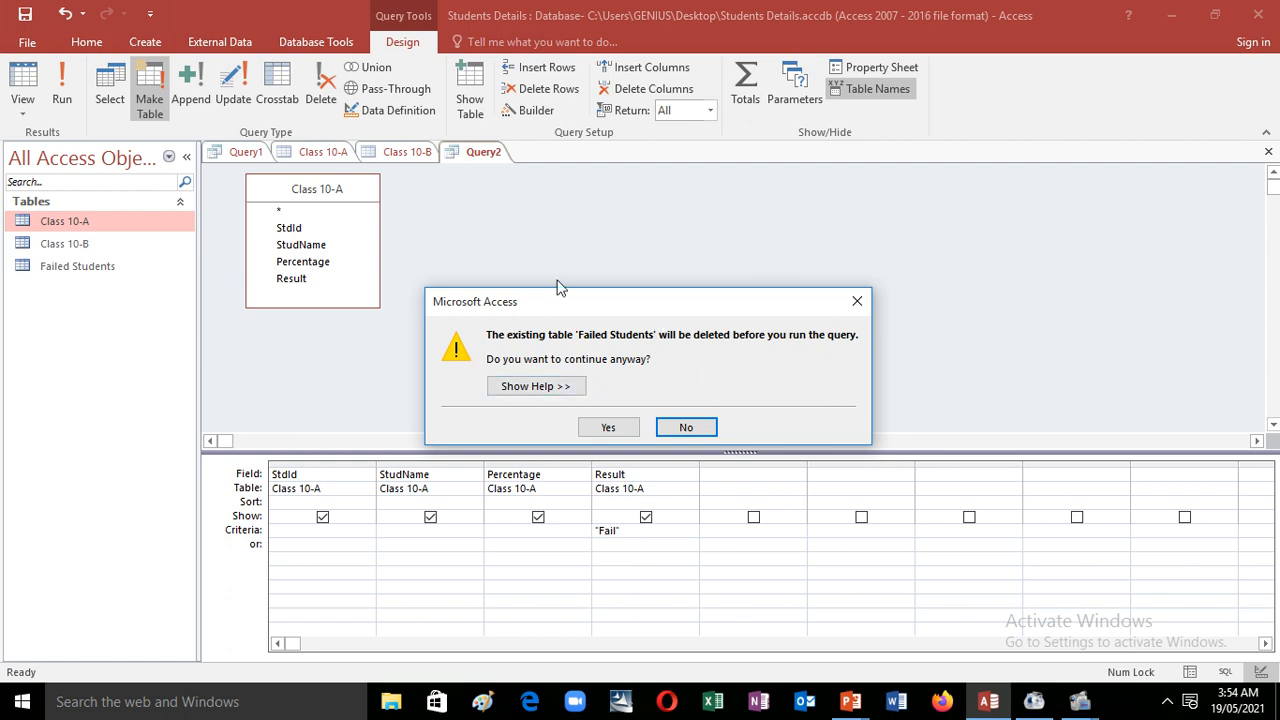
{"action": "left_click", "coordinate": [609, 427]}
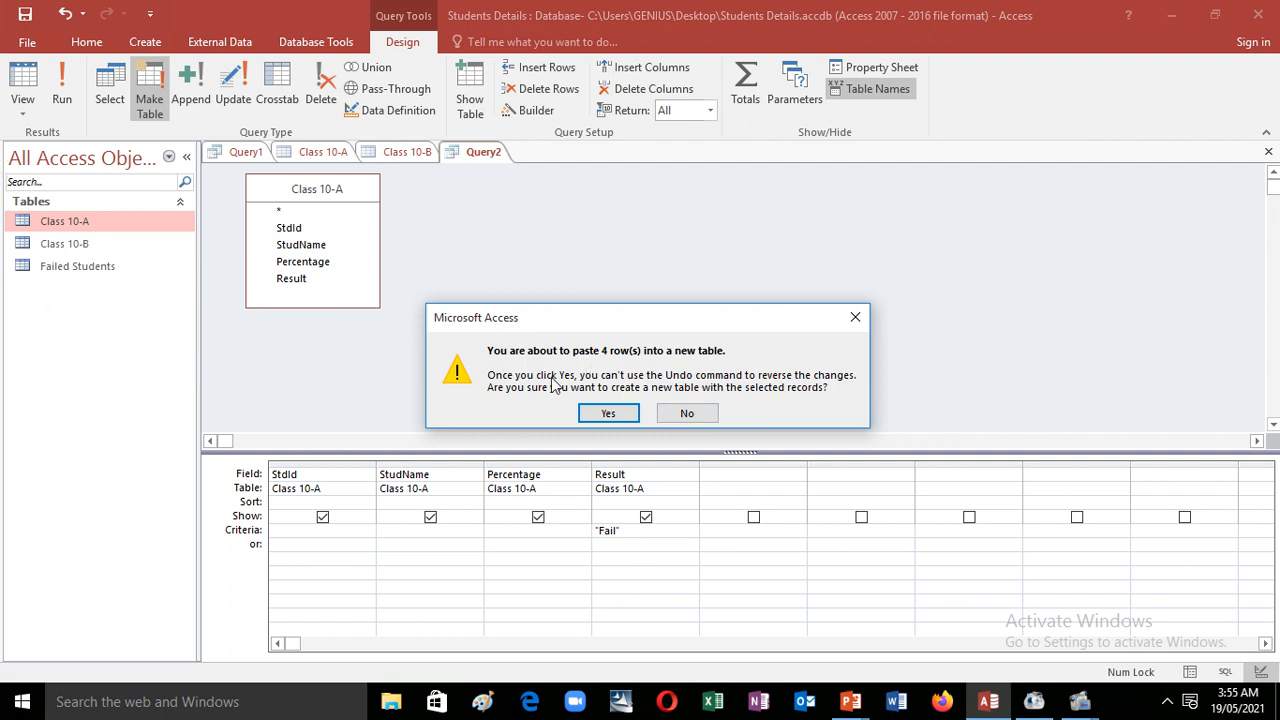
{"action": "left_click", "coordinate": [612, 417]}
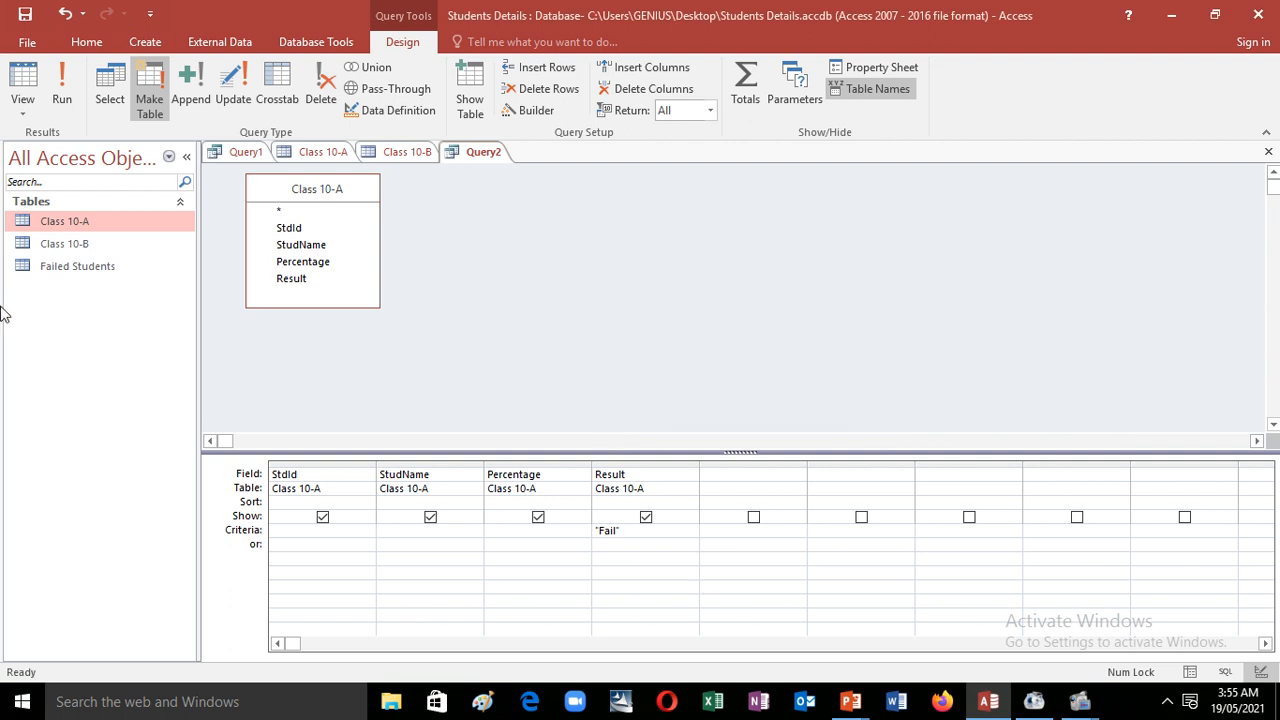
{"action": "double_click", "coordinate": [74, 267]}
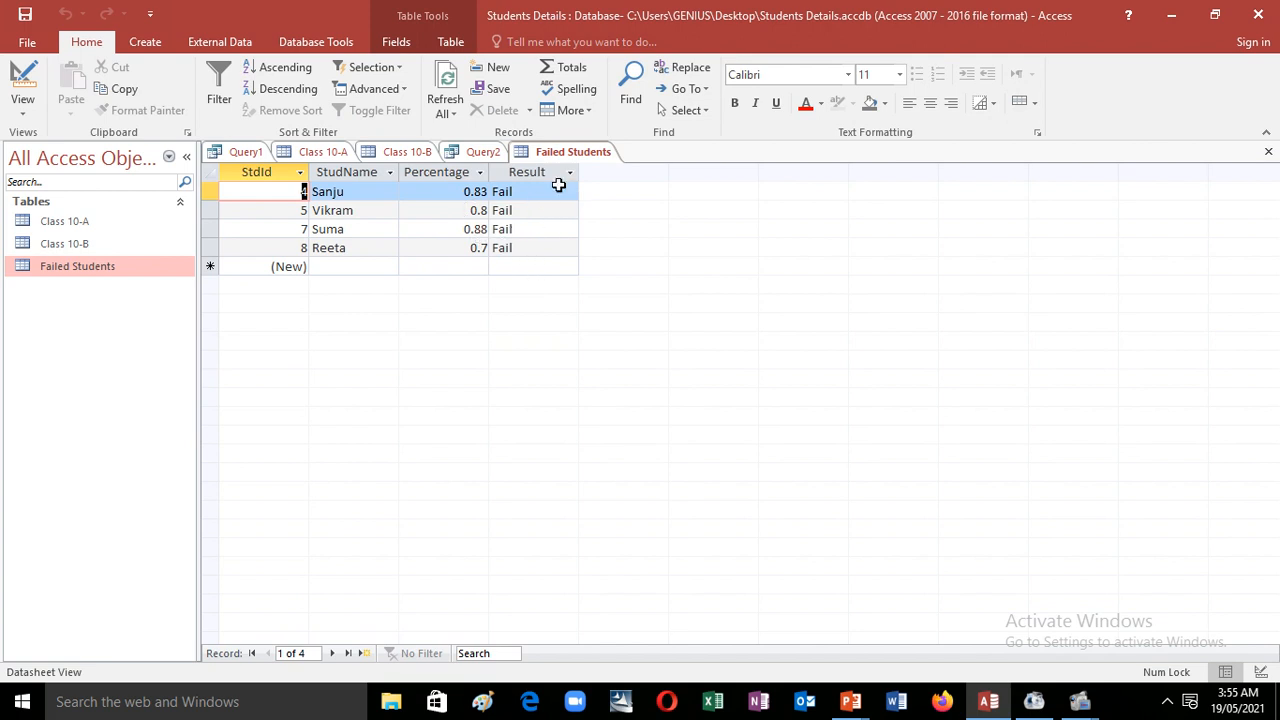
Step: Set the Percentage field's format to Percent in the design of the Failed Students table
{"action": "left_click", "coordinate": [458, 193]}
{"action": "left_click", "coordinate": [22, 78]}
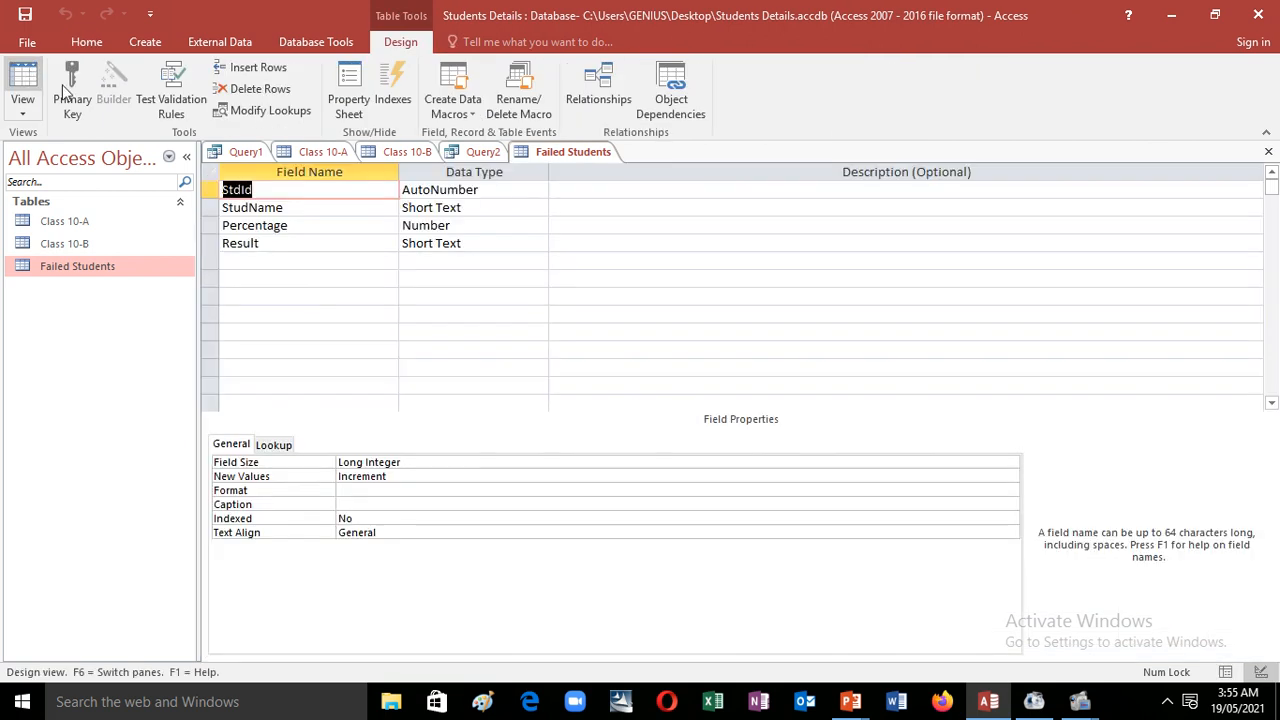
{"action": "left_click", "coordinate": [338, 231]}
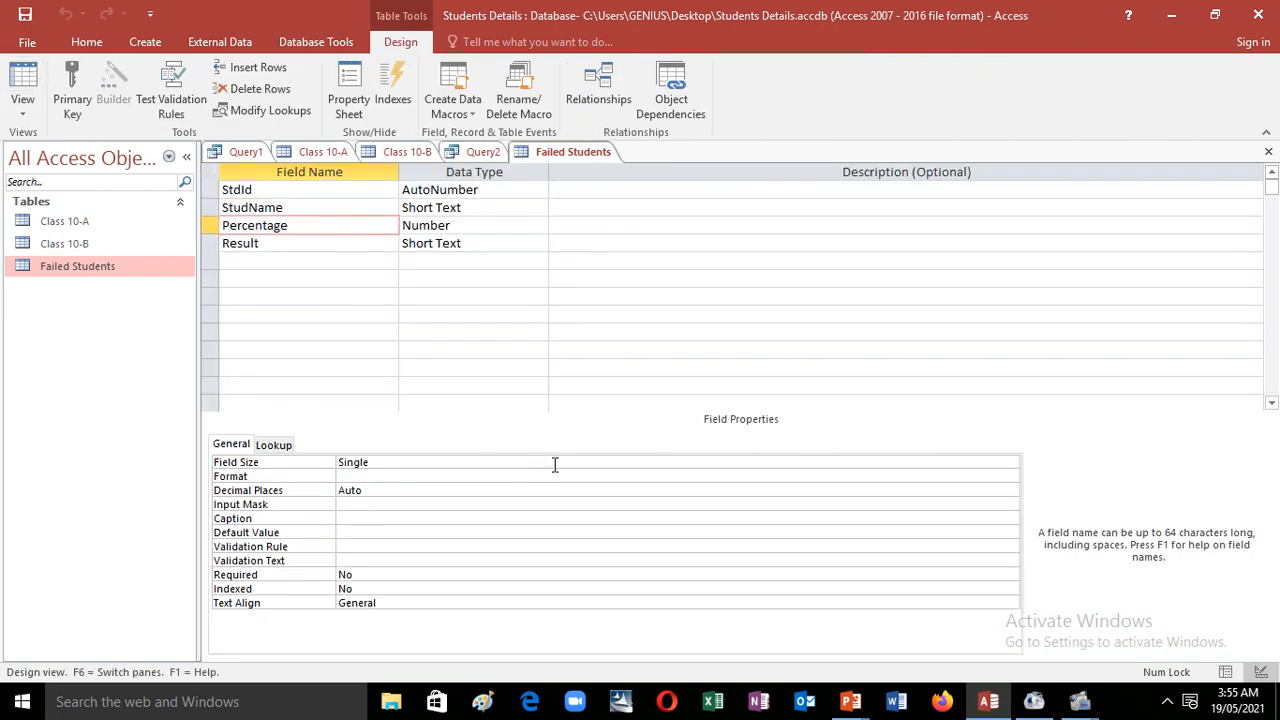
{"action": "left_click", "coordinate": [378, 489]}
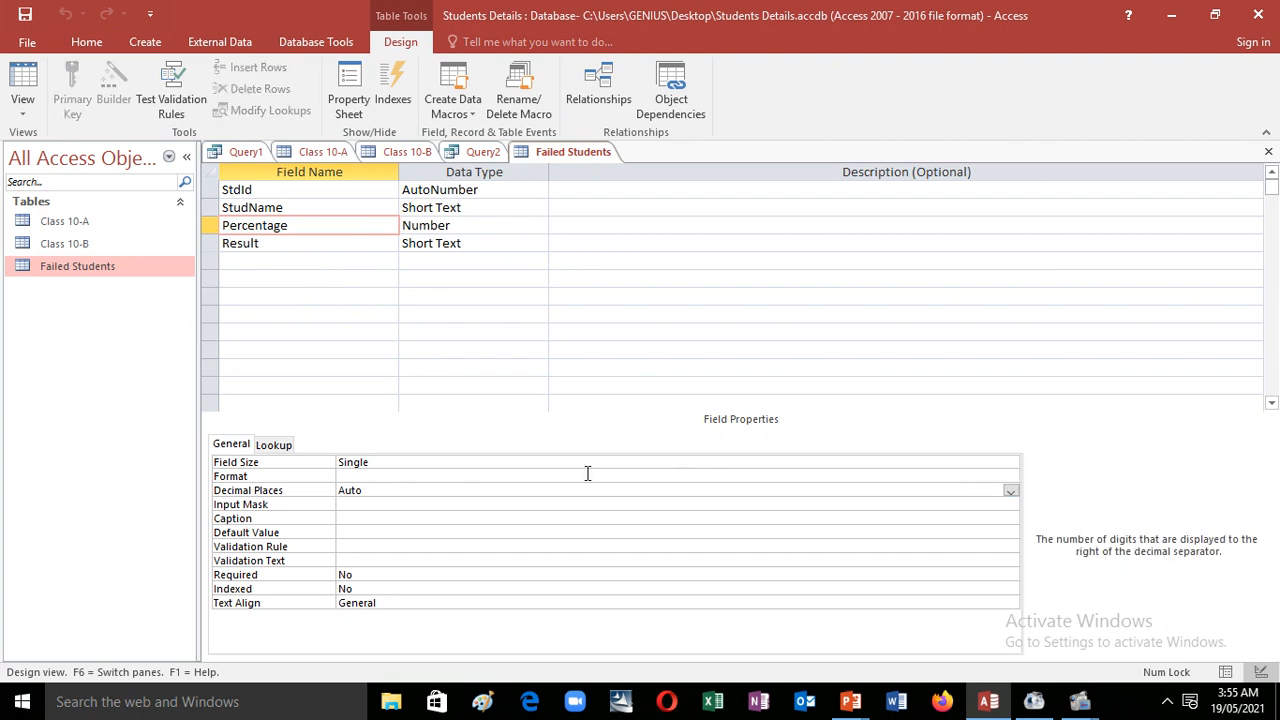
{"action": "left_click", "coordinate": [532, 466]}
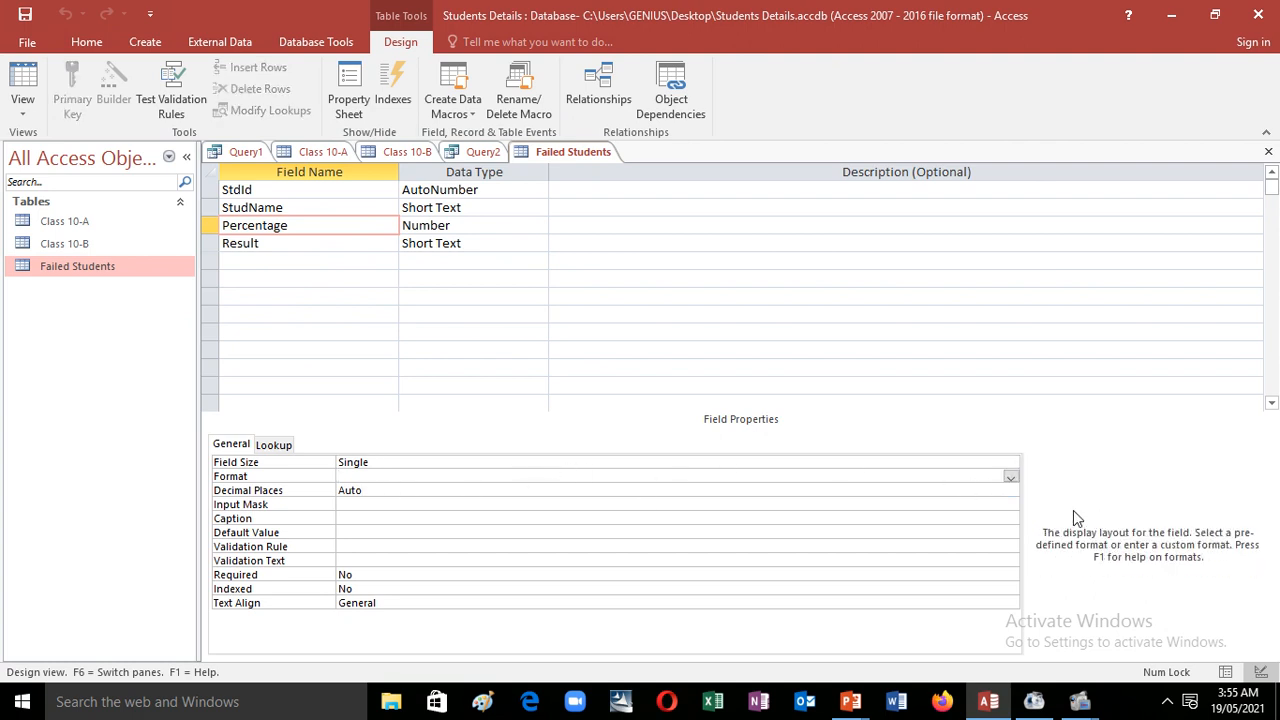
{"action": "left_click", "coordinate": [1010, 477]}
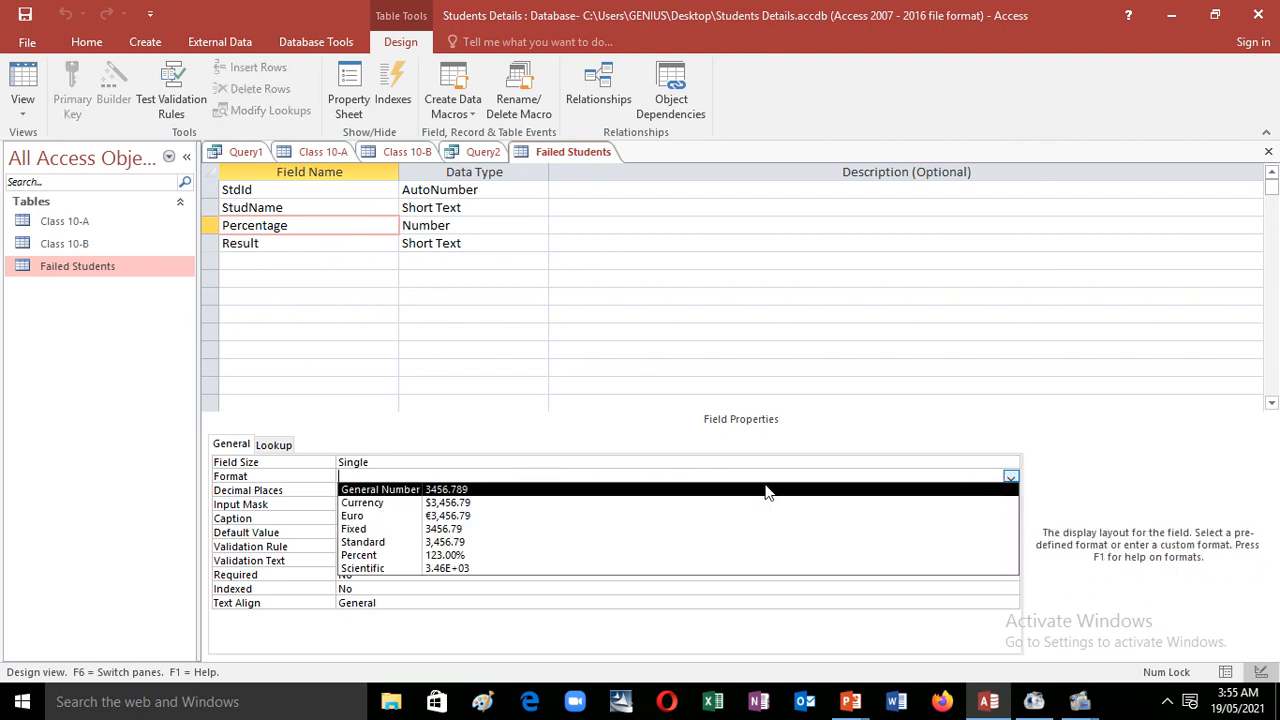
{"action": "left_click", "coordinate": [446, 556]}
Step: Set the Percentage field's decimal places to 0, save the Failed Students table and show its records
{"action": "left_click", "coordinate": [590, 491]}
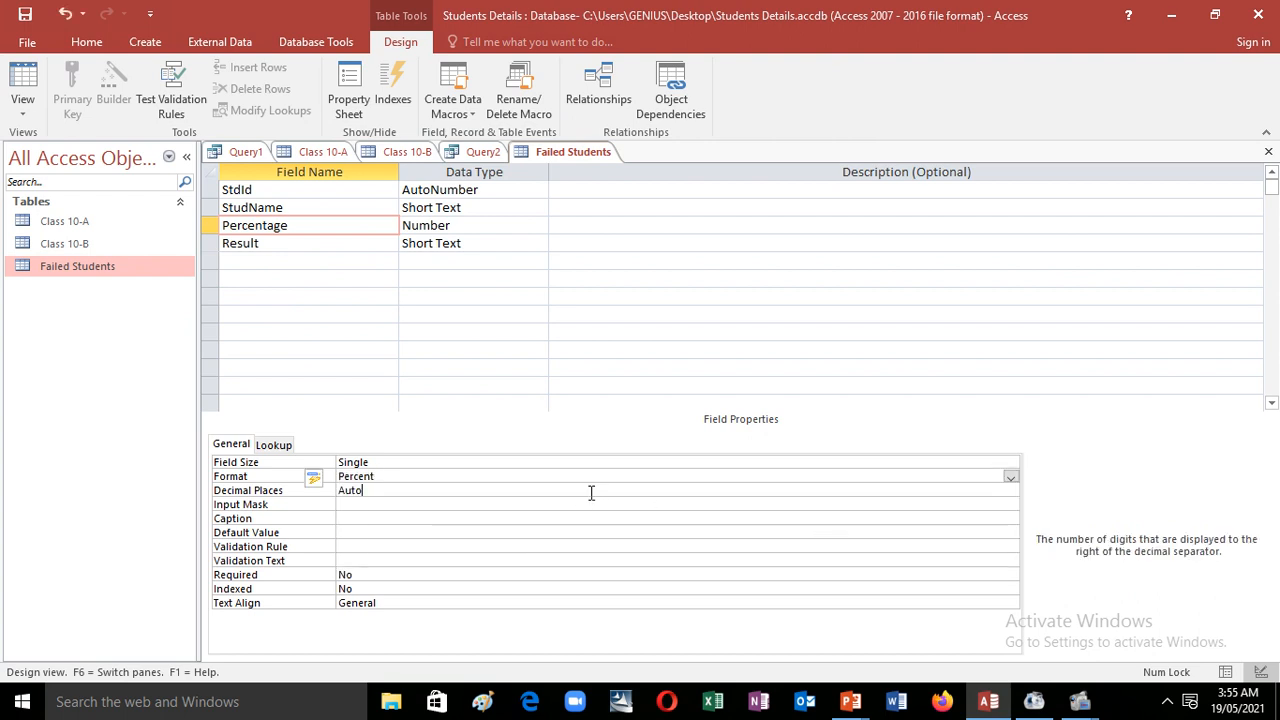
{"action": "left_click", "coordinate": [1010, 491]}
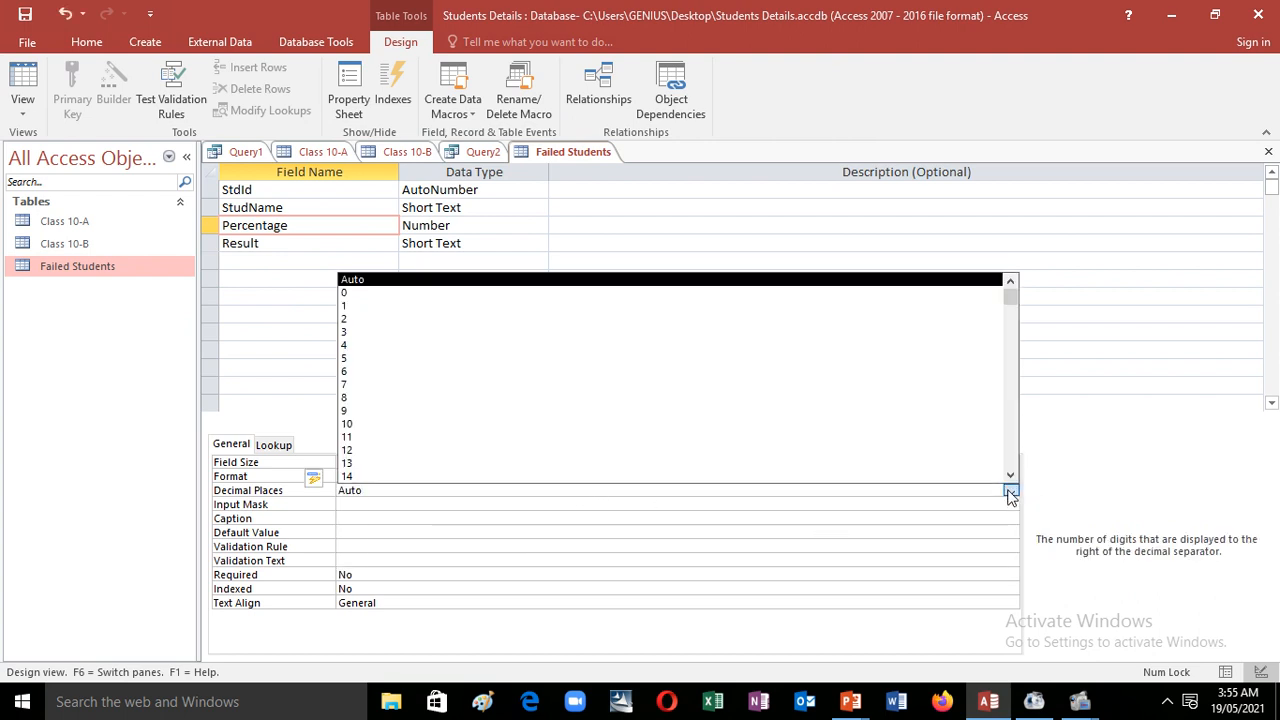
{"action": "left_click", "coordinate": [340, 293]}
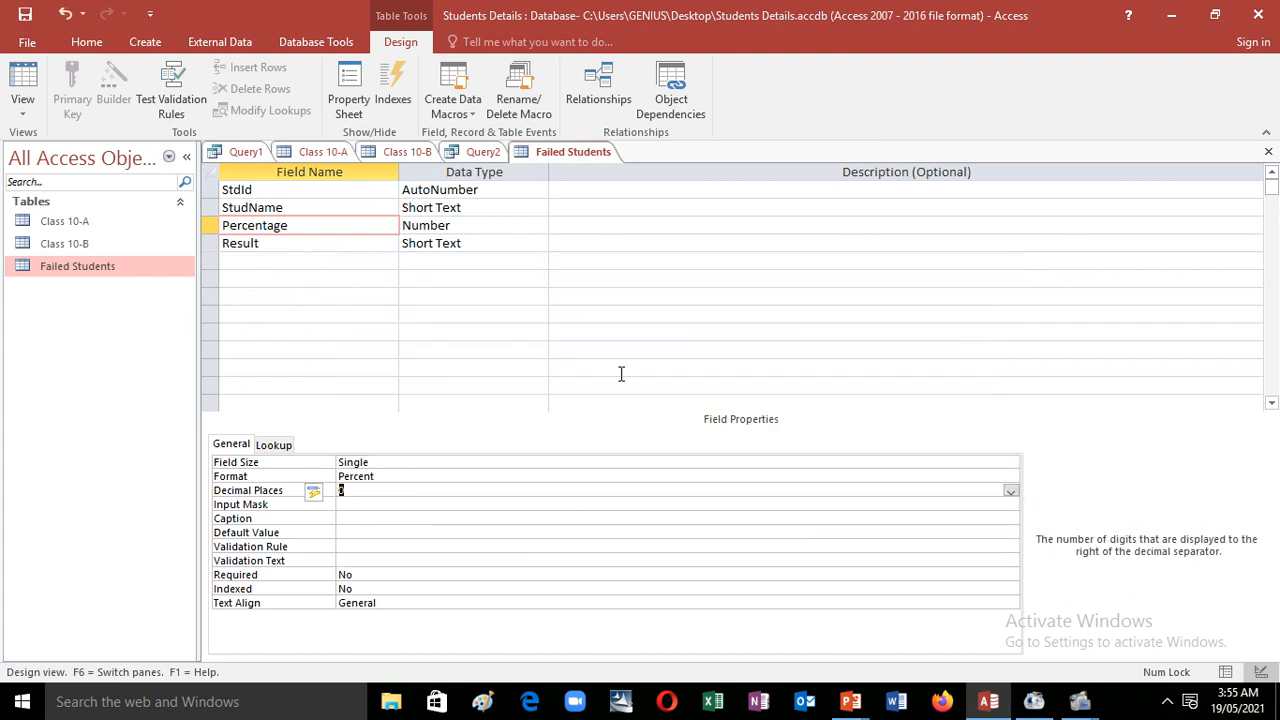
{"action": "left_click", "coordinate": [27, 16]}
{"action": "left_click", "coordinate": [26, 80]}
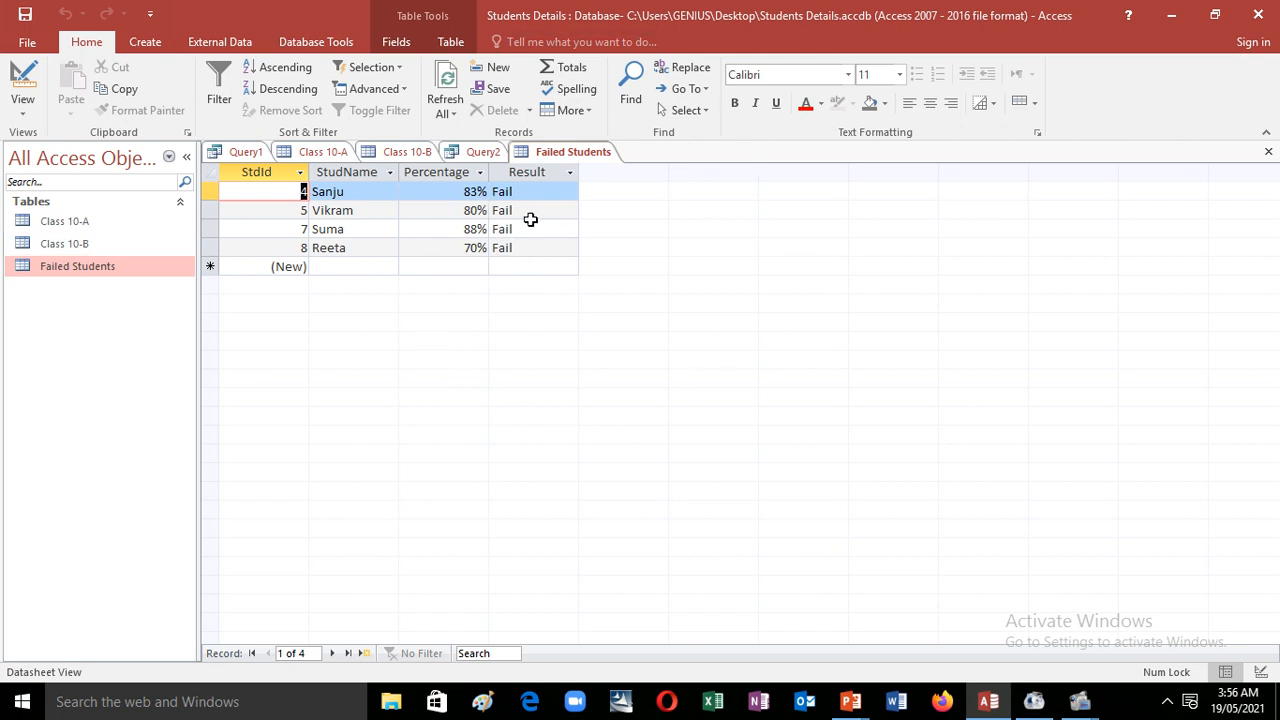
Step: Compare the records of Class 10-A, Class 10-B and Failed Students to check which students have a Fail result
{"action": "double_click", "coordinate": [117, 221]}
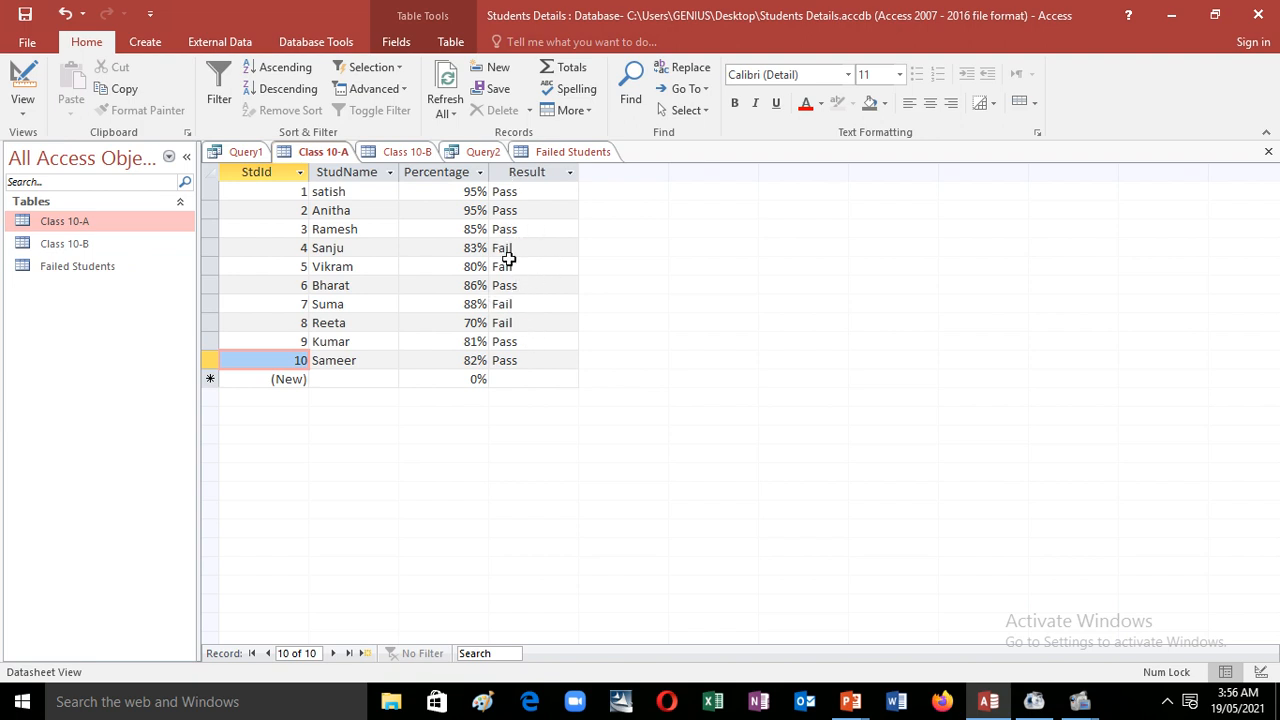
{"action": "double_click", "coordinate": [118, 268]}
{"action": "left_click", "coordinate": [135, 249]}
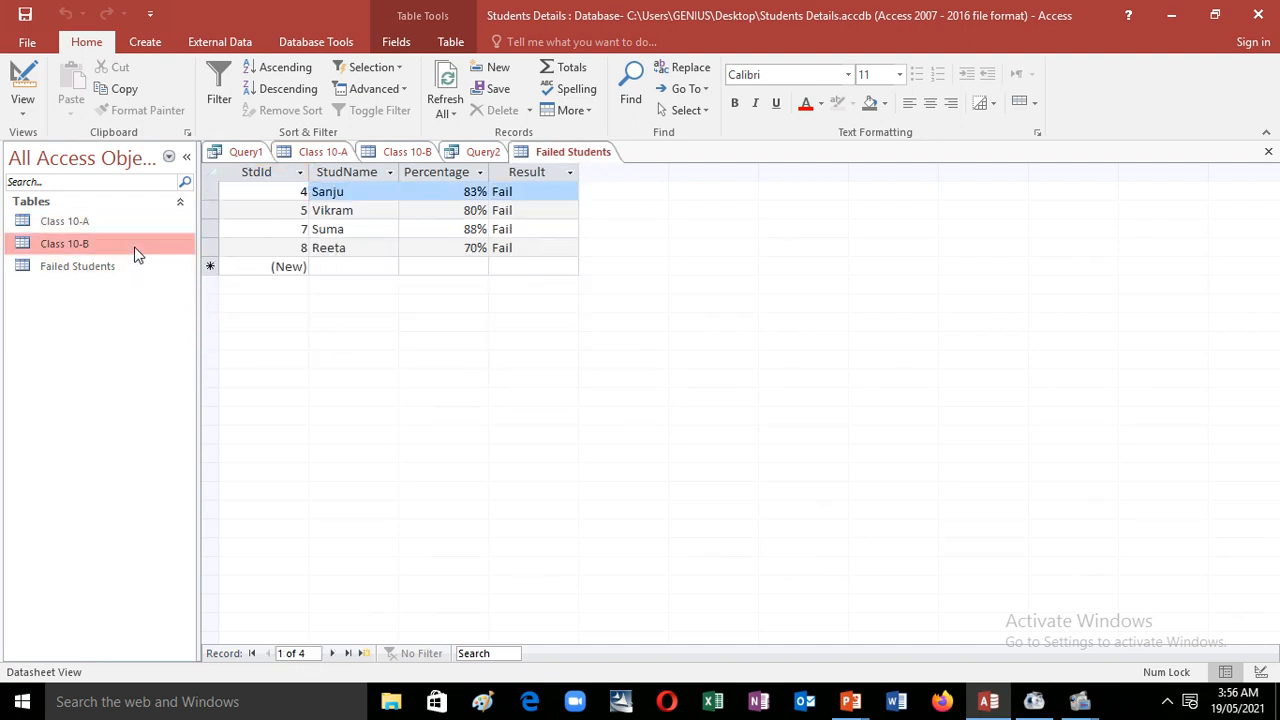
{"action": "double_click", "coordinate": [135, 254]}
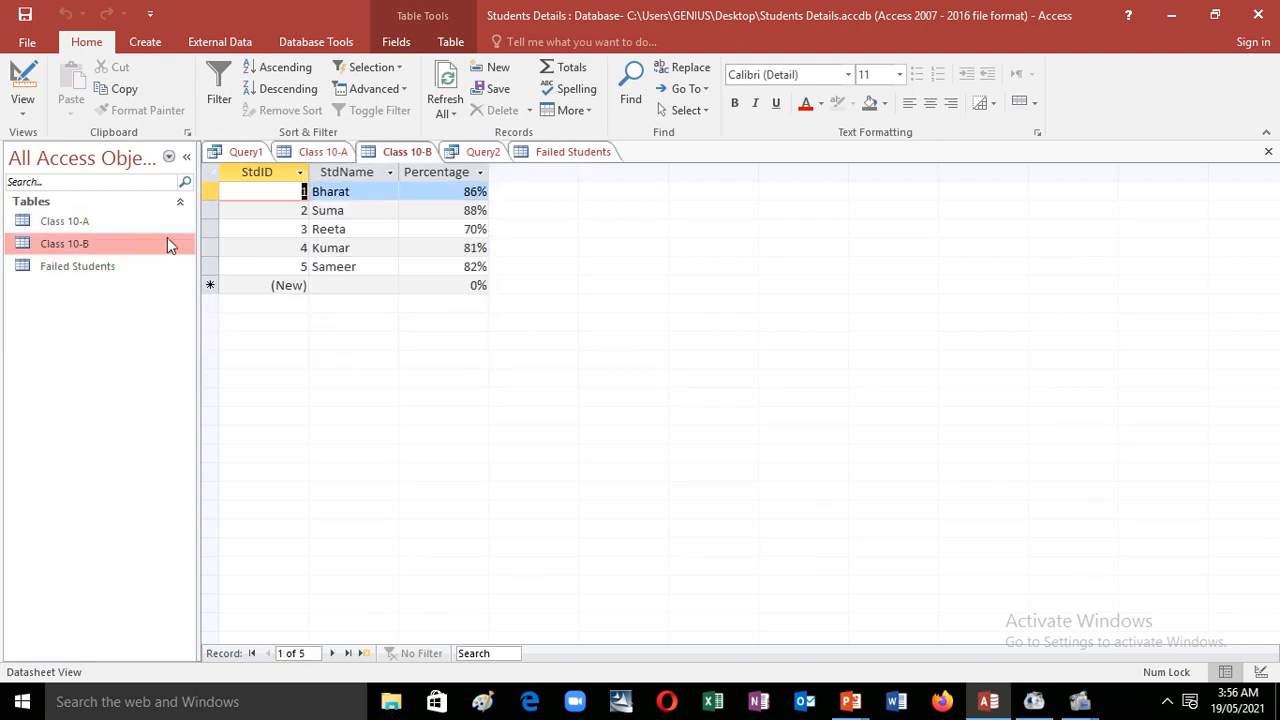
{"action": "double_click", "coordinate": [90, 267]}
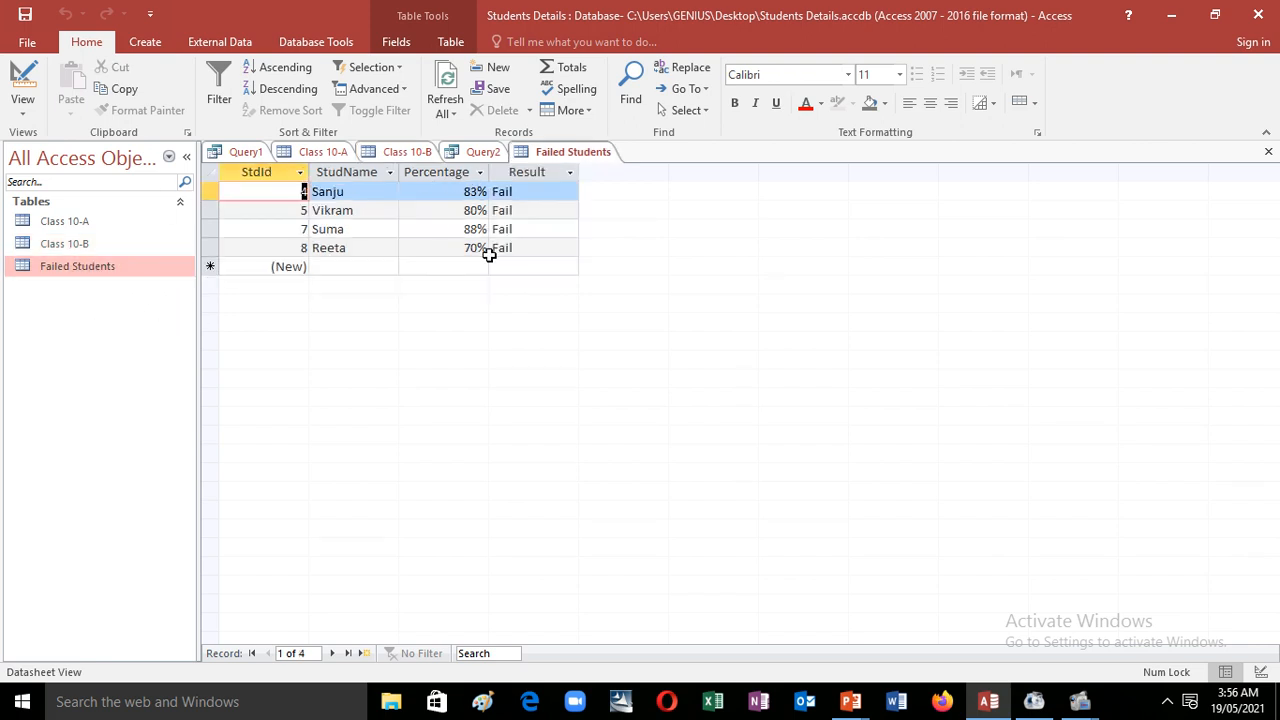
{"action": "left_click", "coordinate": [112, 230]}
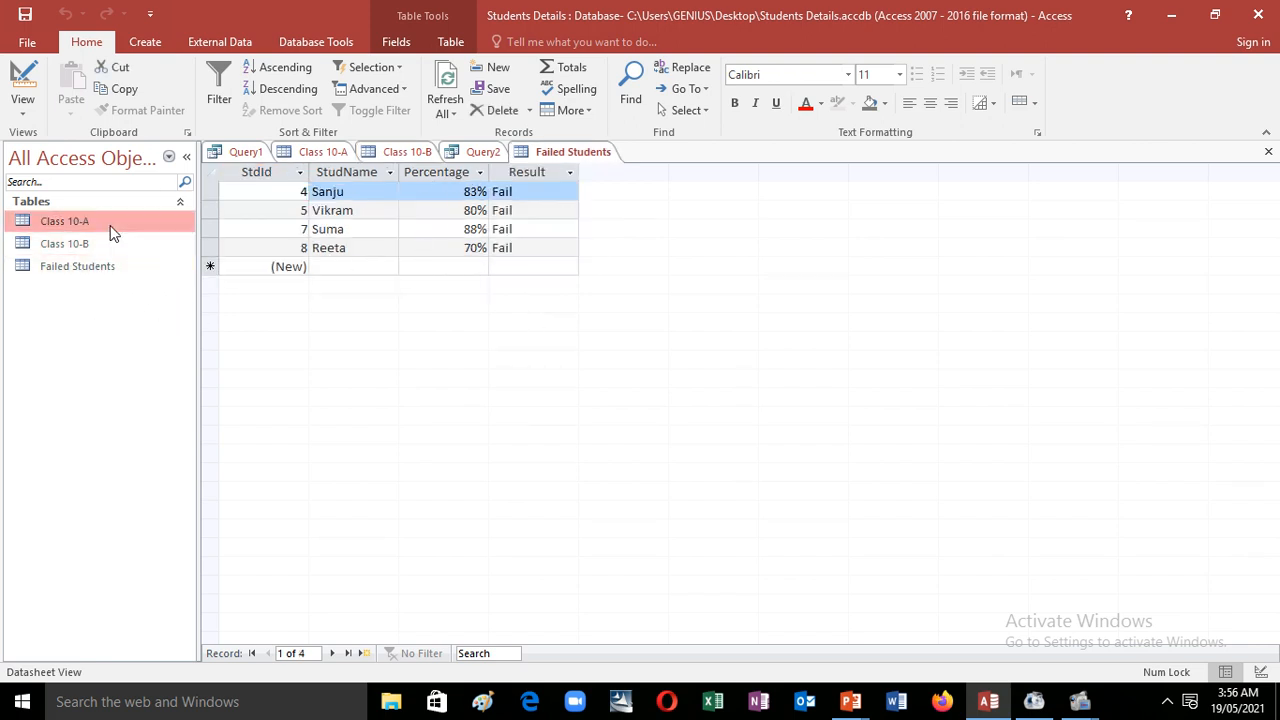
{"action": "double_click", "coordinate": [112, 230]}
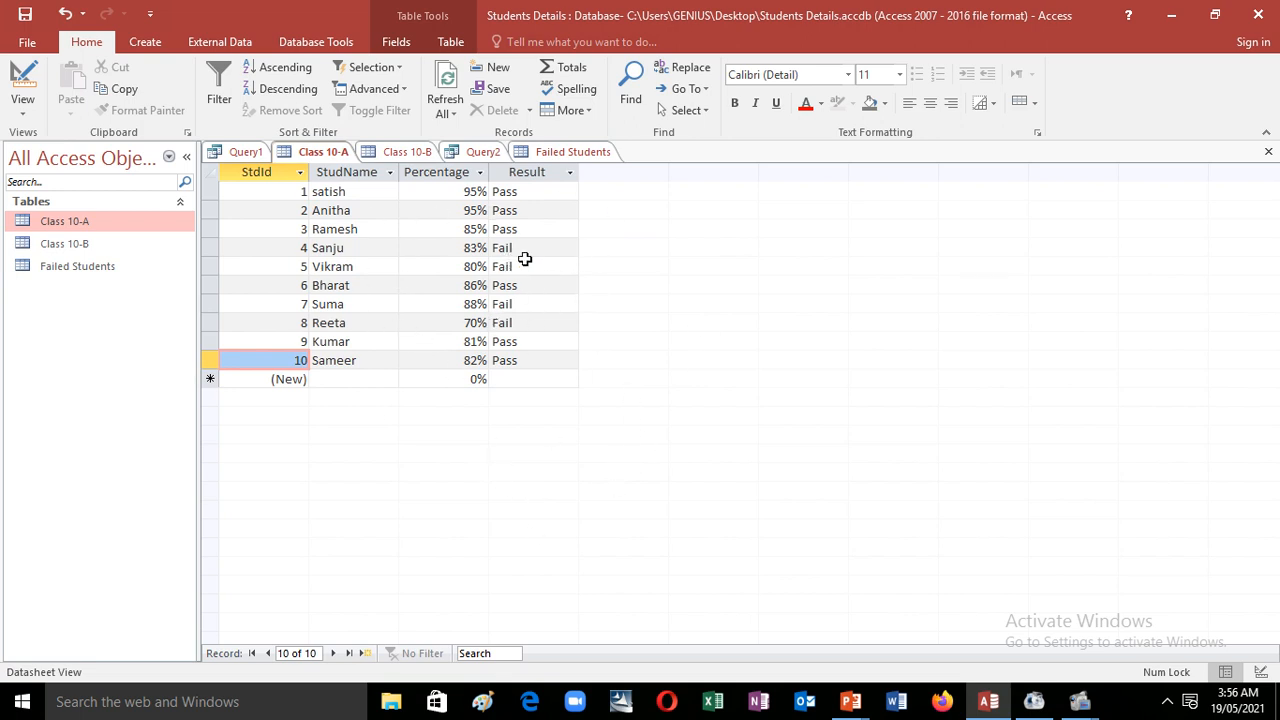
{"action": "double_click", "coordinate": [100, 268]}
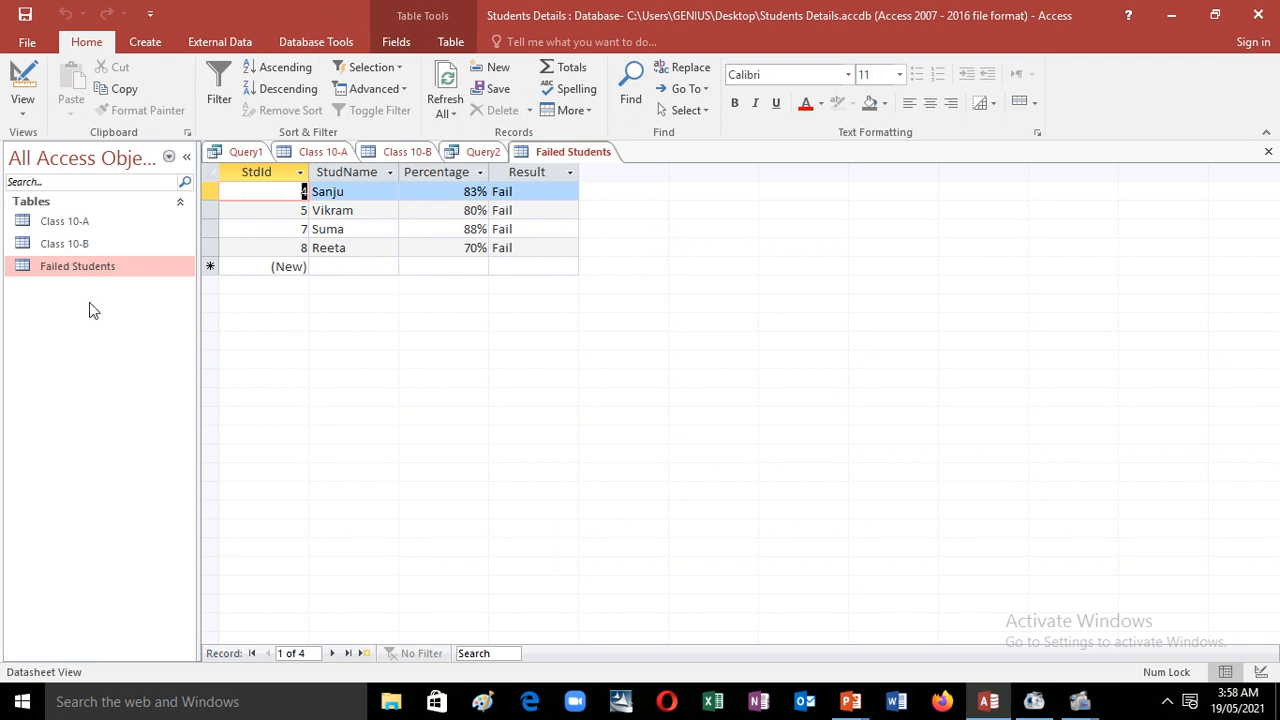
{"action": "left_click", "coordinate": [115, 225]}
{"action": "double_click", "coordinate": [115, 222]}
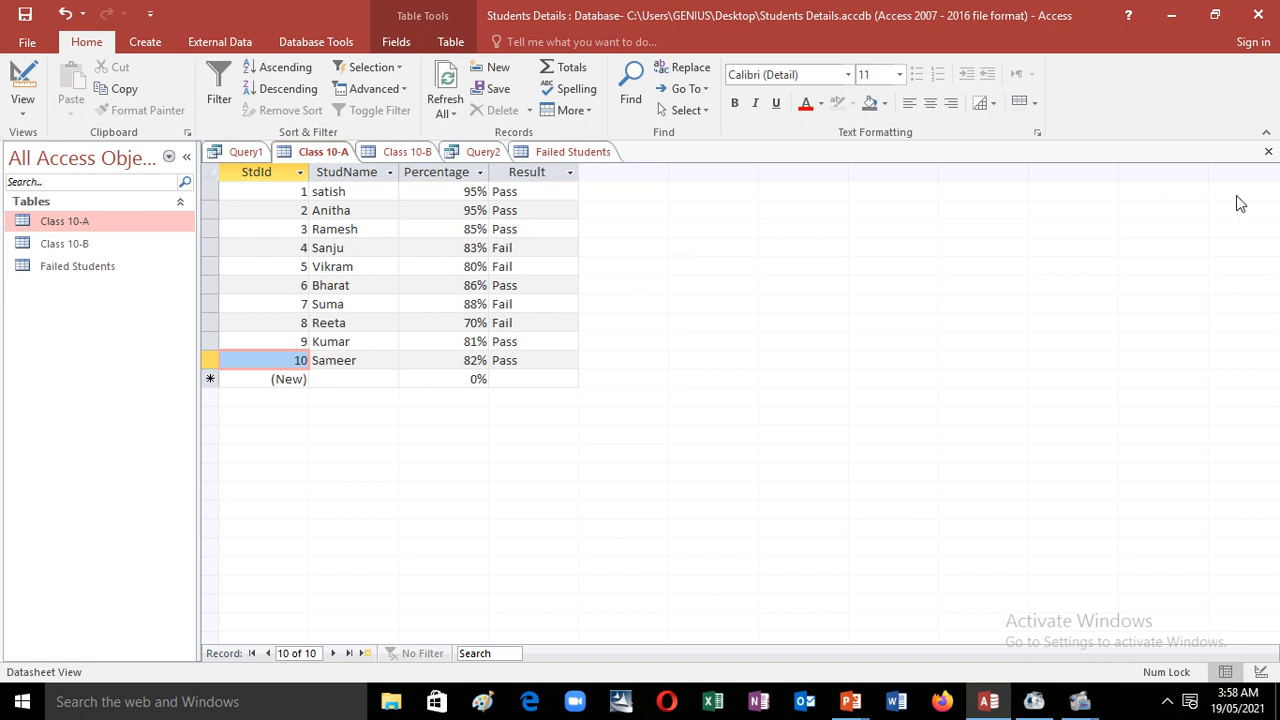
Step: Close the open tables and the make-table query, discarding the query's design
{"action": "left_click", "coordinate": [1270, 151]}
{"action": "left_click", "coordinate": [1270, 151]}
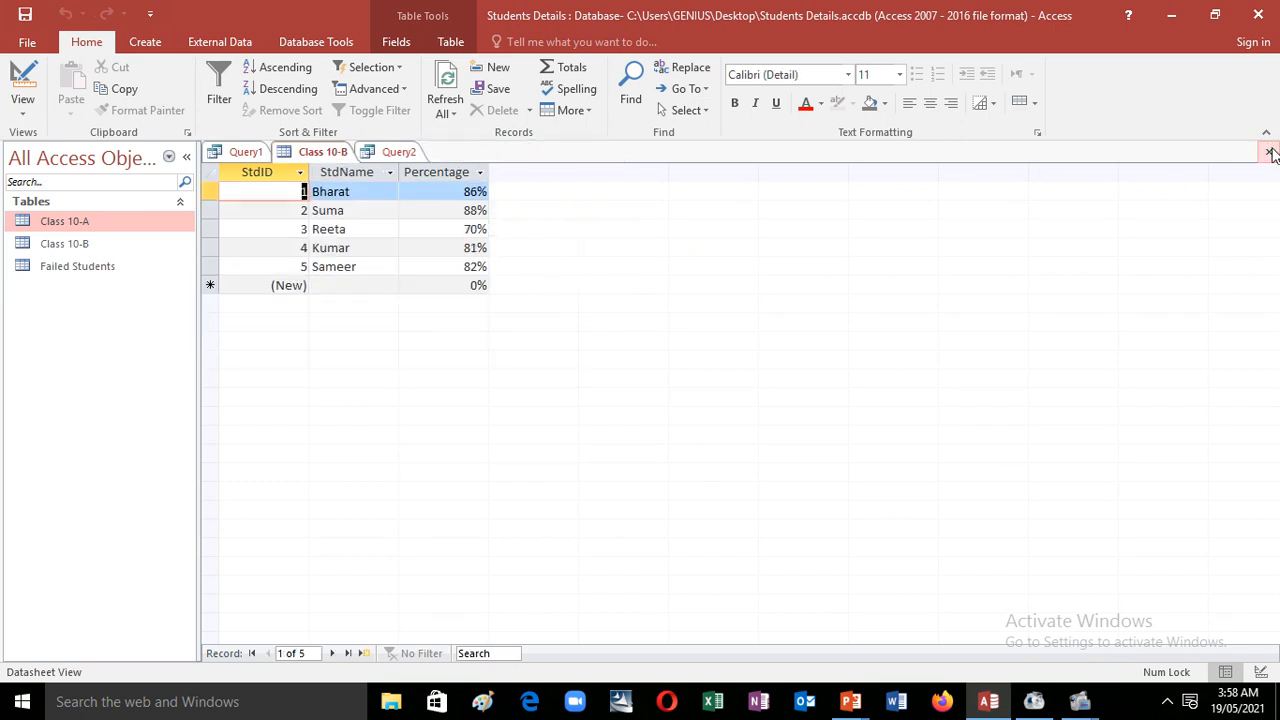
{"action": "left_click", "coordinate": [1270, 151]}
{"action": "left_click", "coordinate": [1270, 151]}
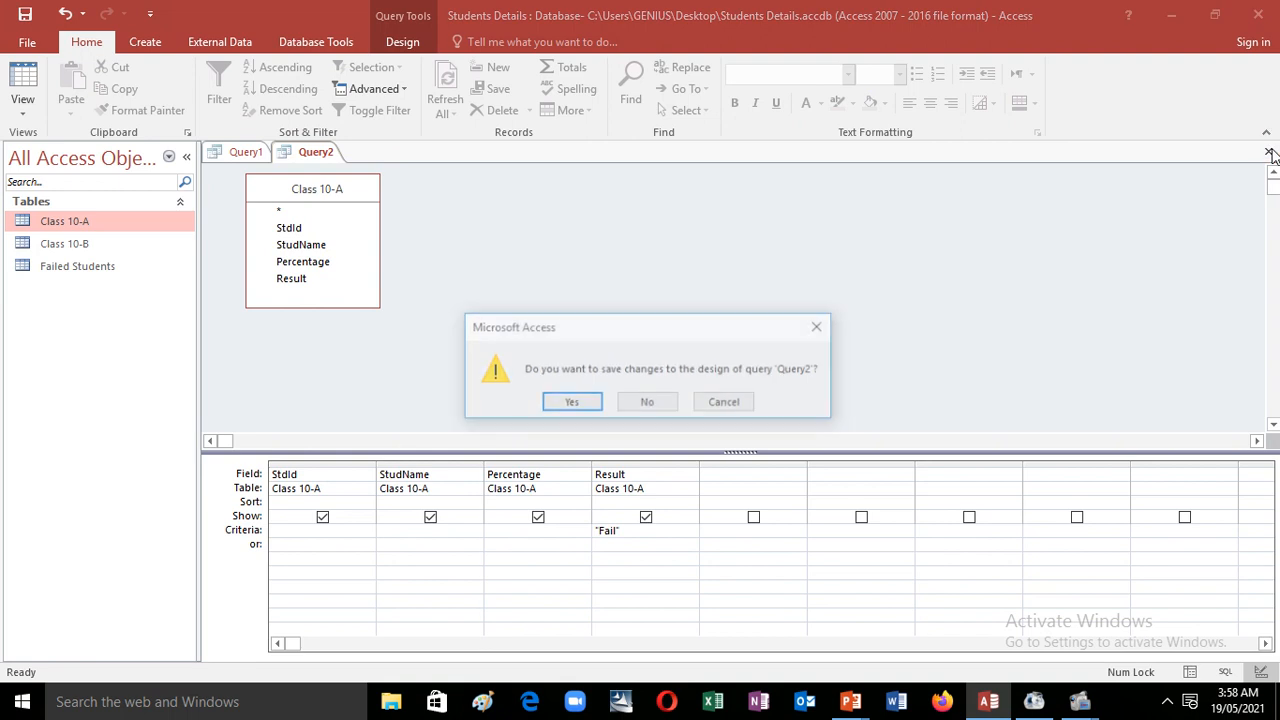
{"action": "left_click", "coordinate": [571, 401]}
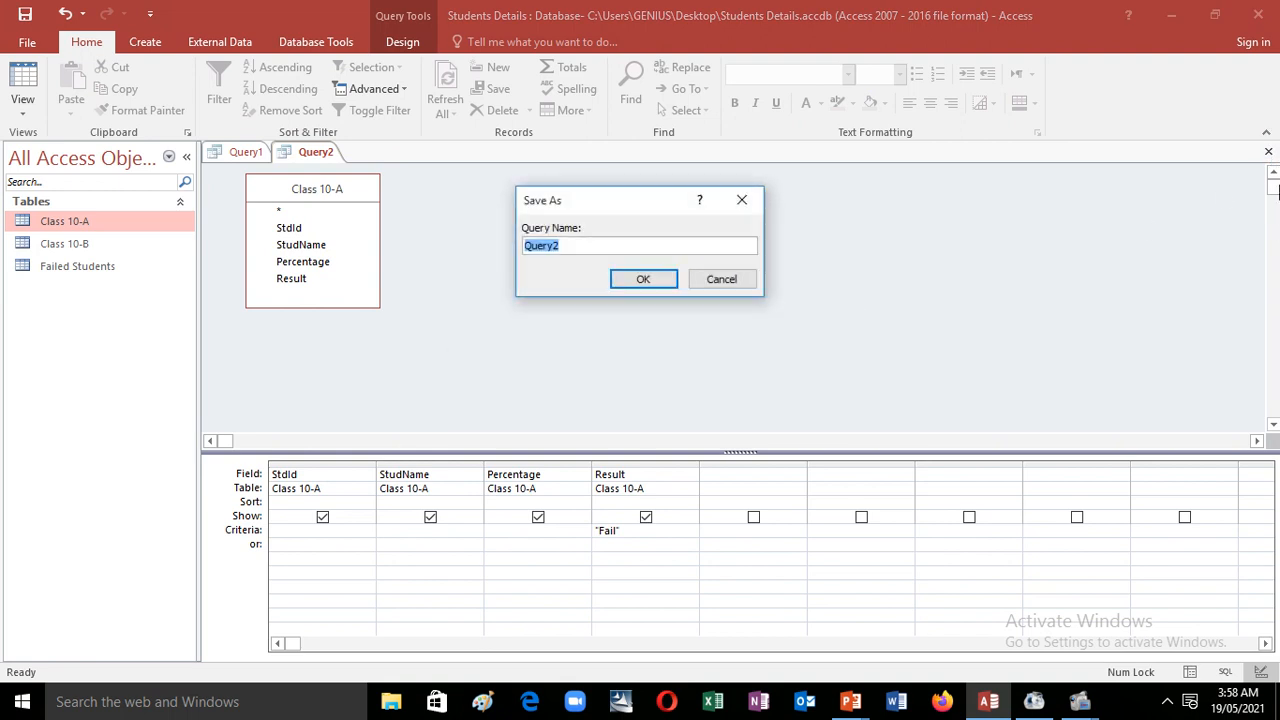
{"action": "left_click", "coordinate": [717, 279]}
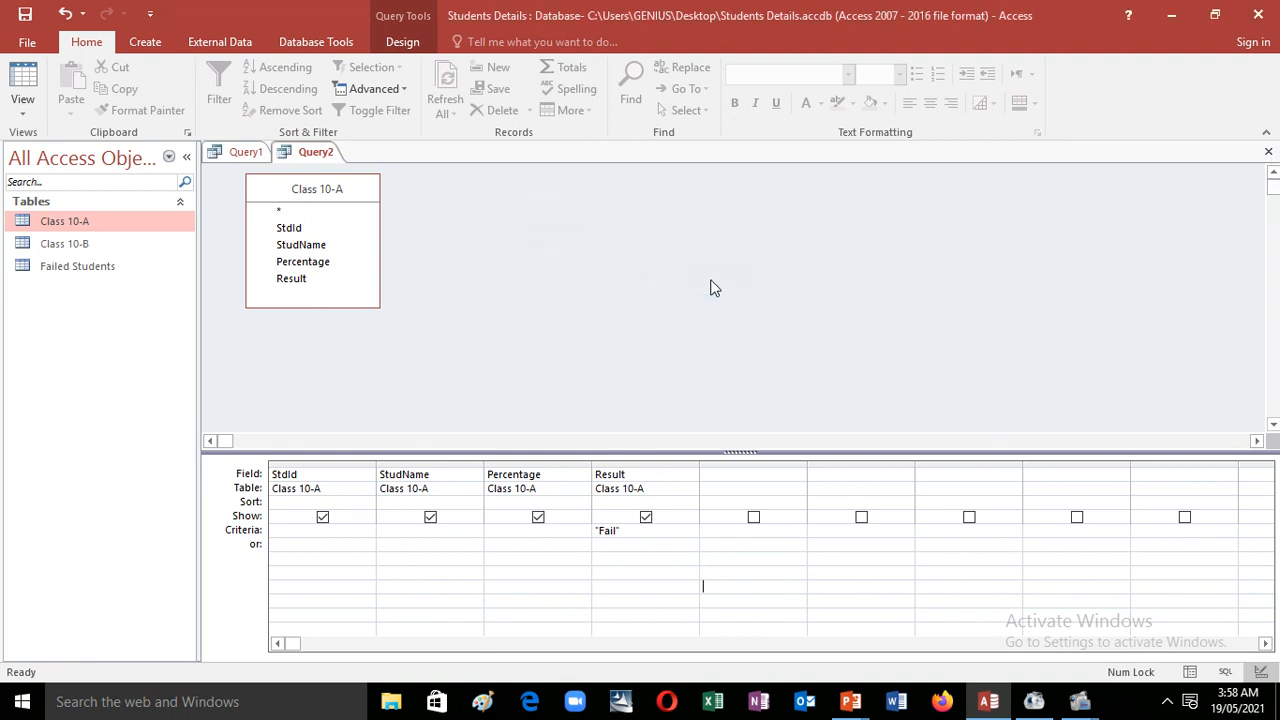
{"action": "left_click", "coordinate": [1268, 151]}
{"action": "left_click", "coordinate": [647, 402]}
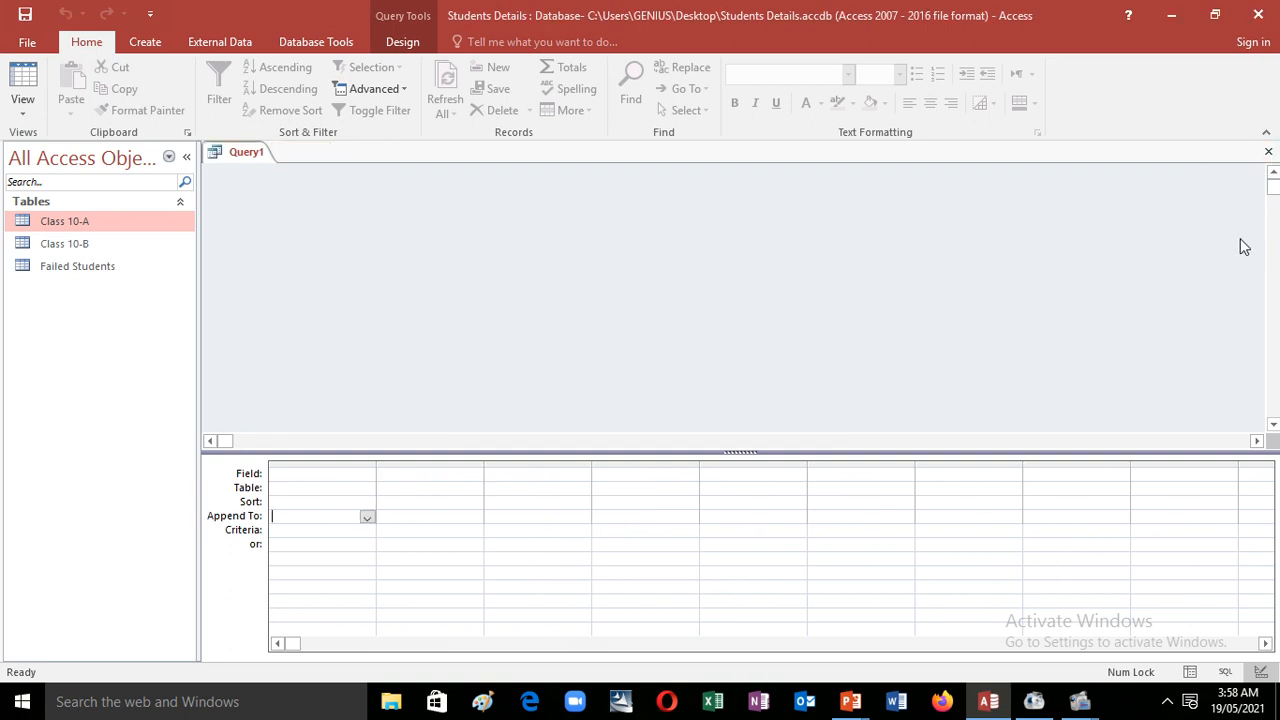
{"action": "left_click", "coordinate": [1268, 152]}
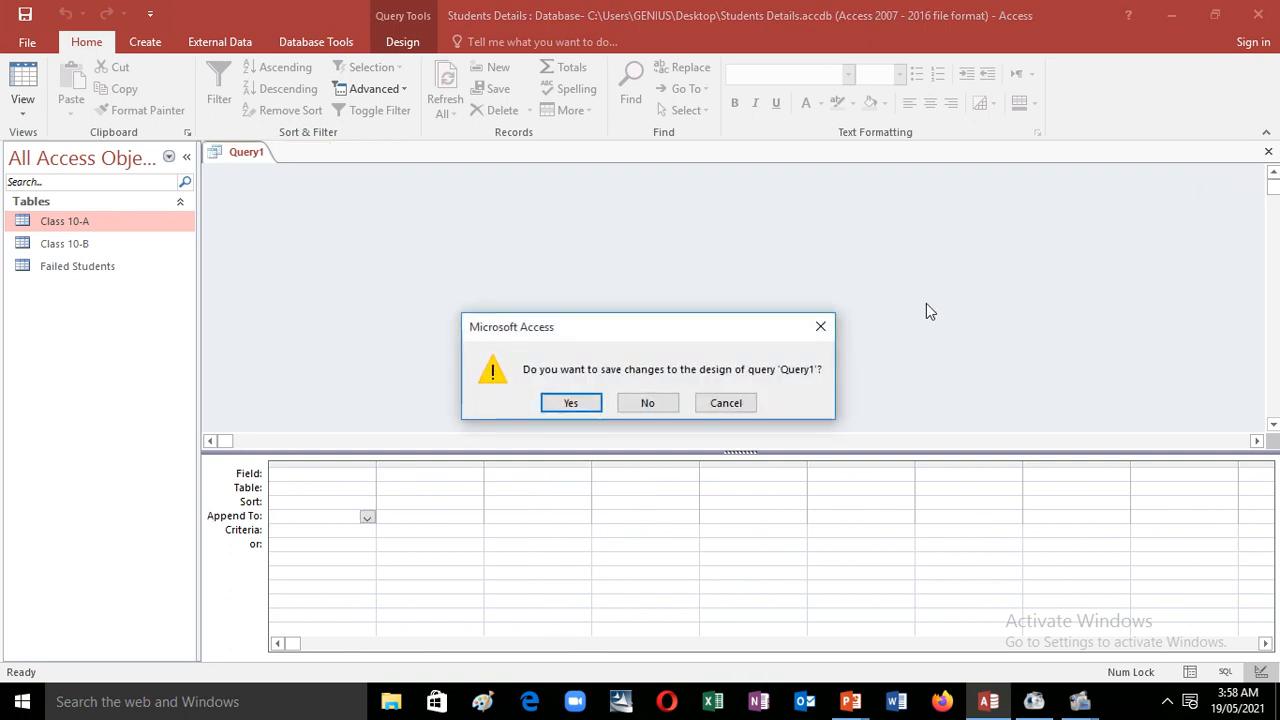
{"action": "left_click", "coordinate": [572, 402]}
{"action": "left_click", "coordinate": [716, 278]}
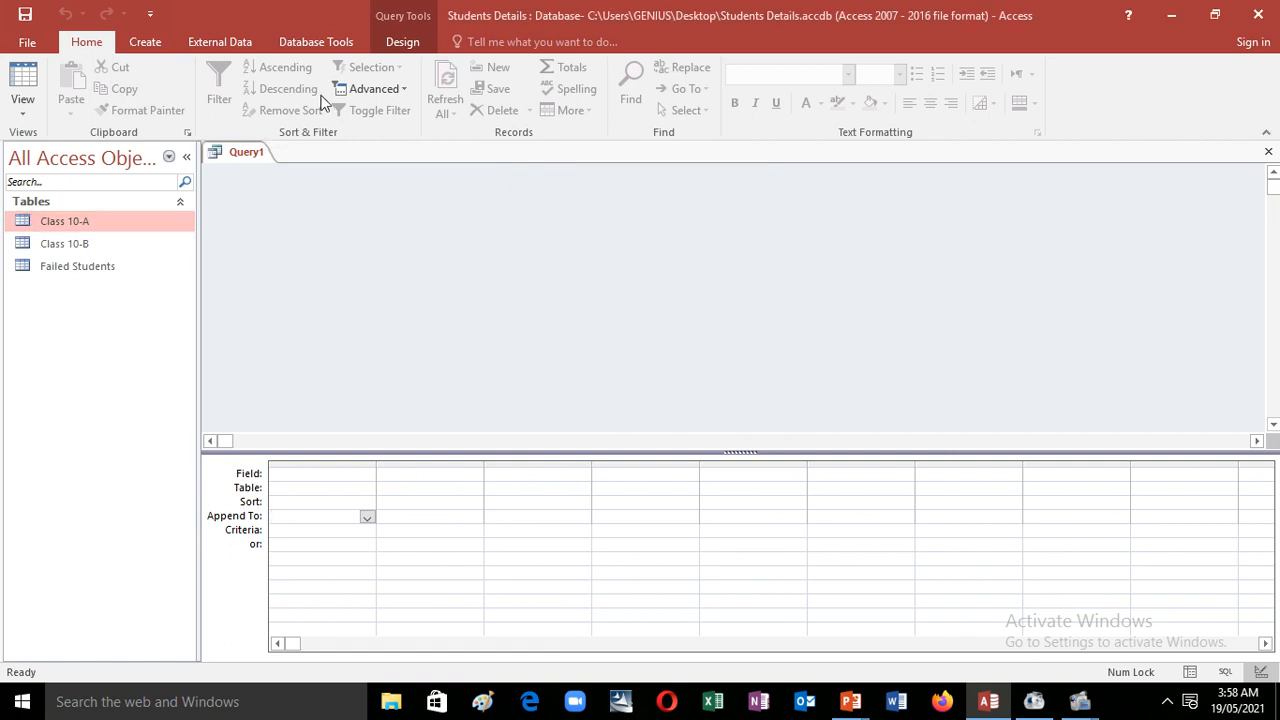
Step: Create a new query in design view based on the Class 10-A table
{"action": "left_click", "coordinate": [148, 44]}
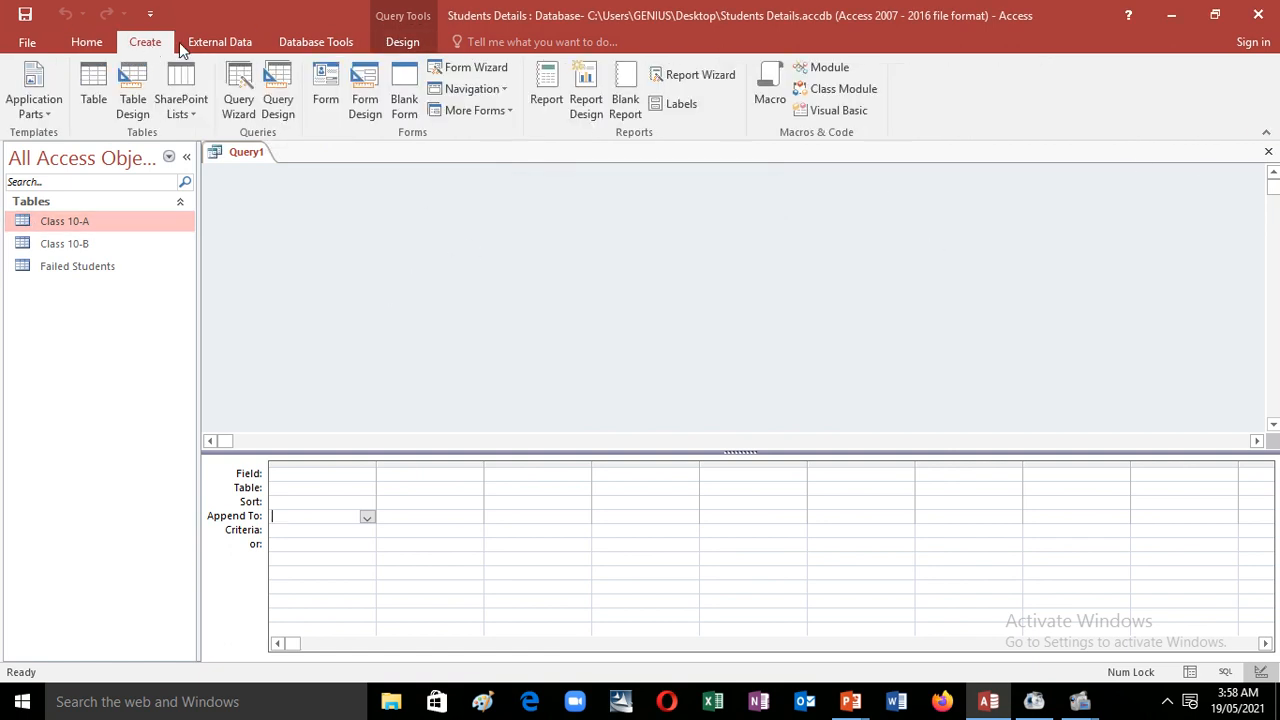
{"action": "left_click", "coordinate": [288, 112]}
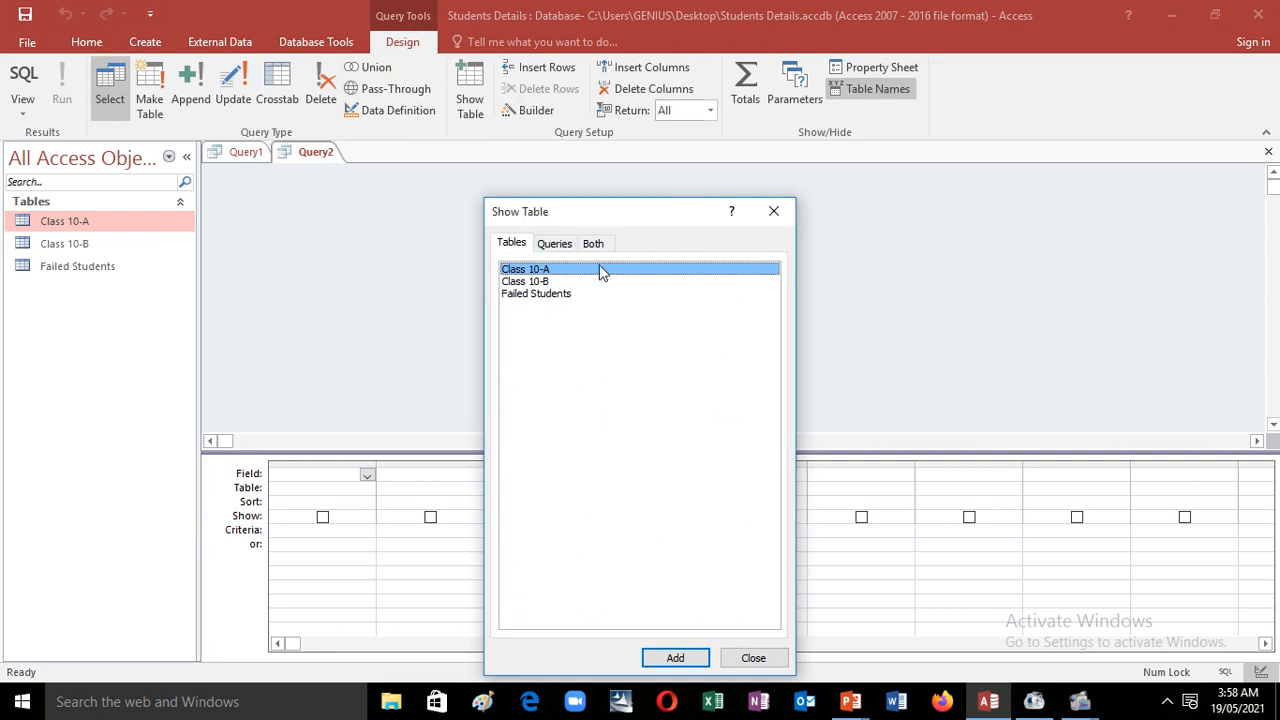
{"action": "double_click", "coordinate": [557, 276]}
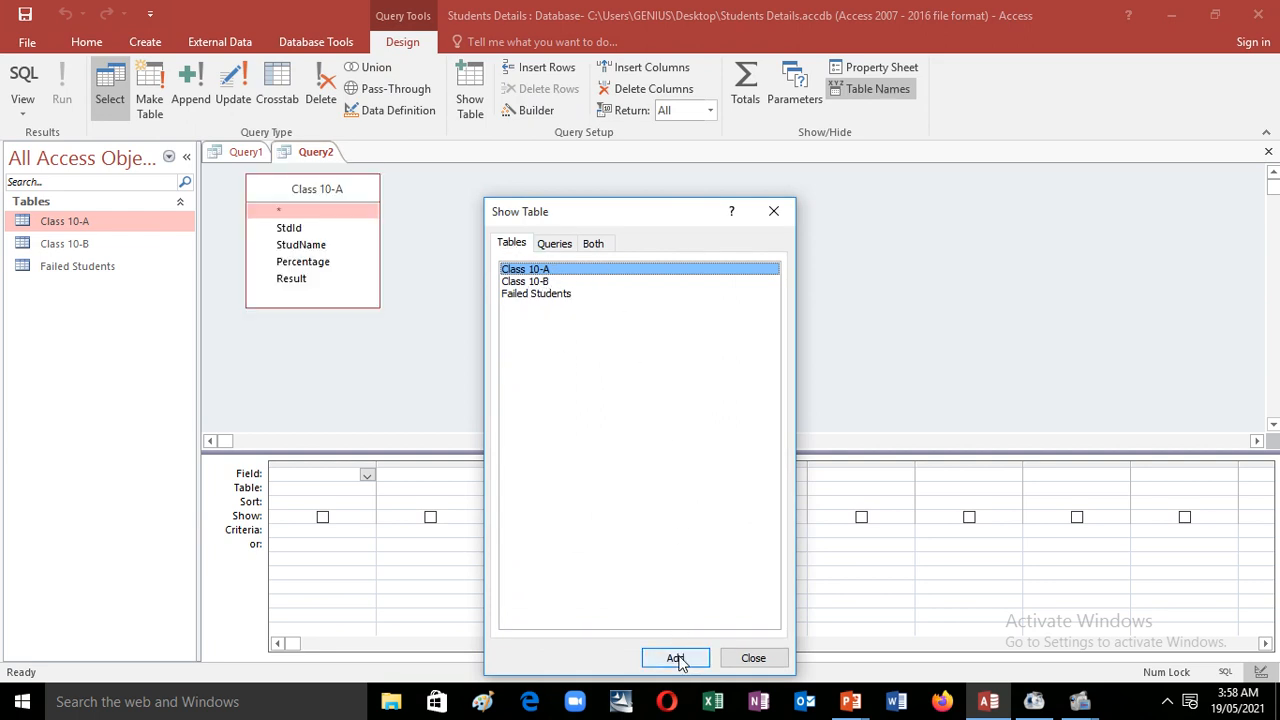
{"action": "left_click", "coordinate": [745, 660]}
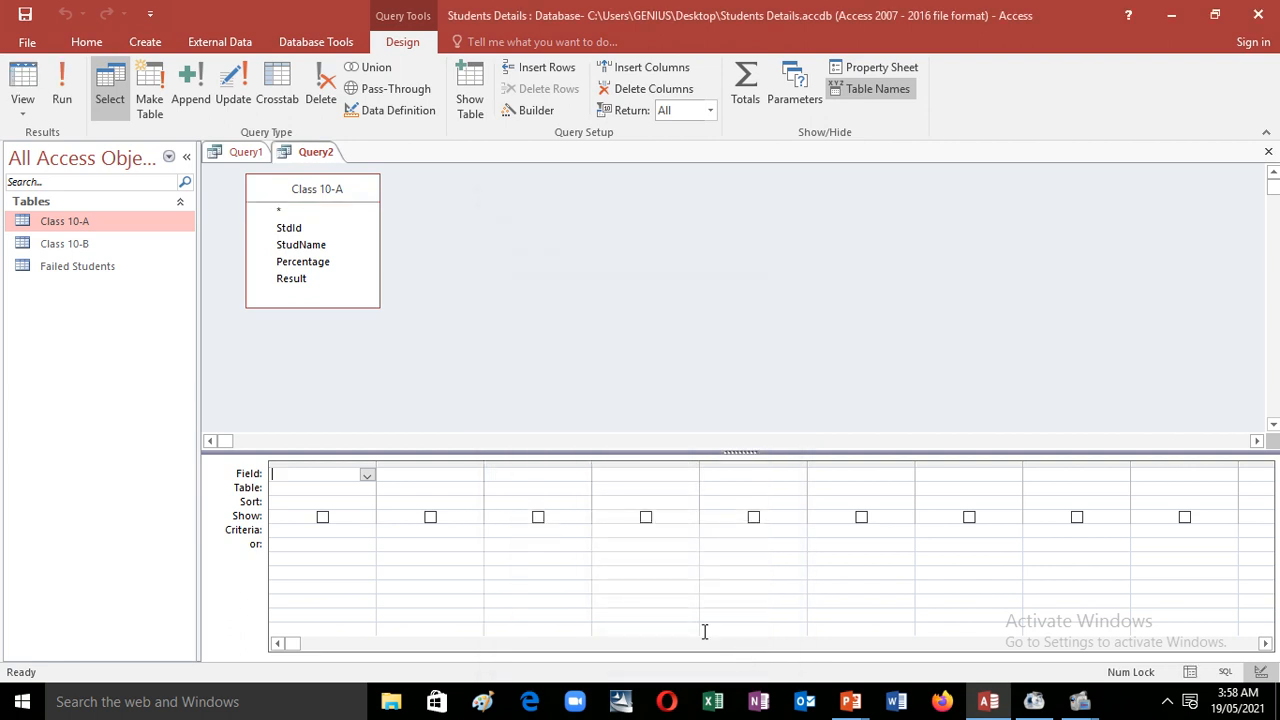
Step: Add all four Class 10-A fields, StdId through Result, to the grid and turn the query into a delete query
{"action": "double_click", "coordinate": [350, 190]}
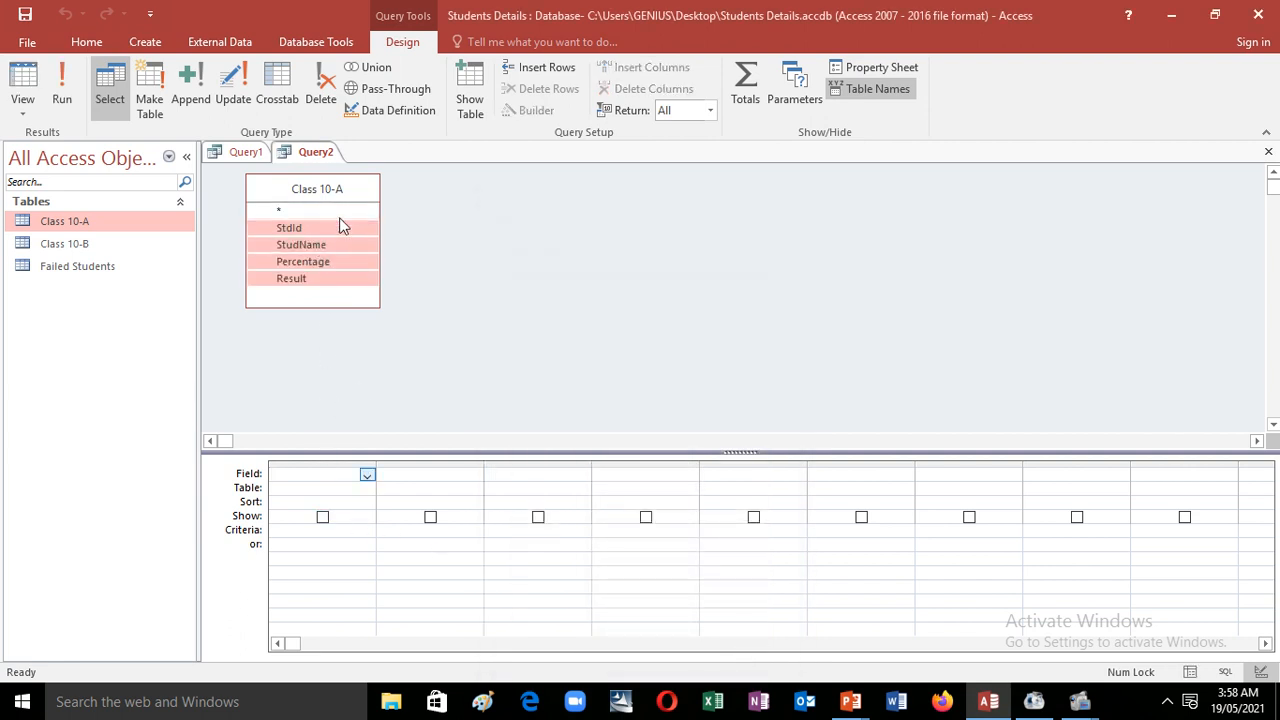
{"action": "left_click_drag", "start_coordinate": [340, 225], "coordinate": [340, 474]}
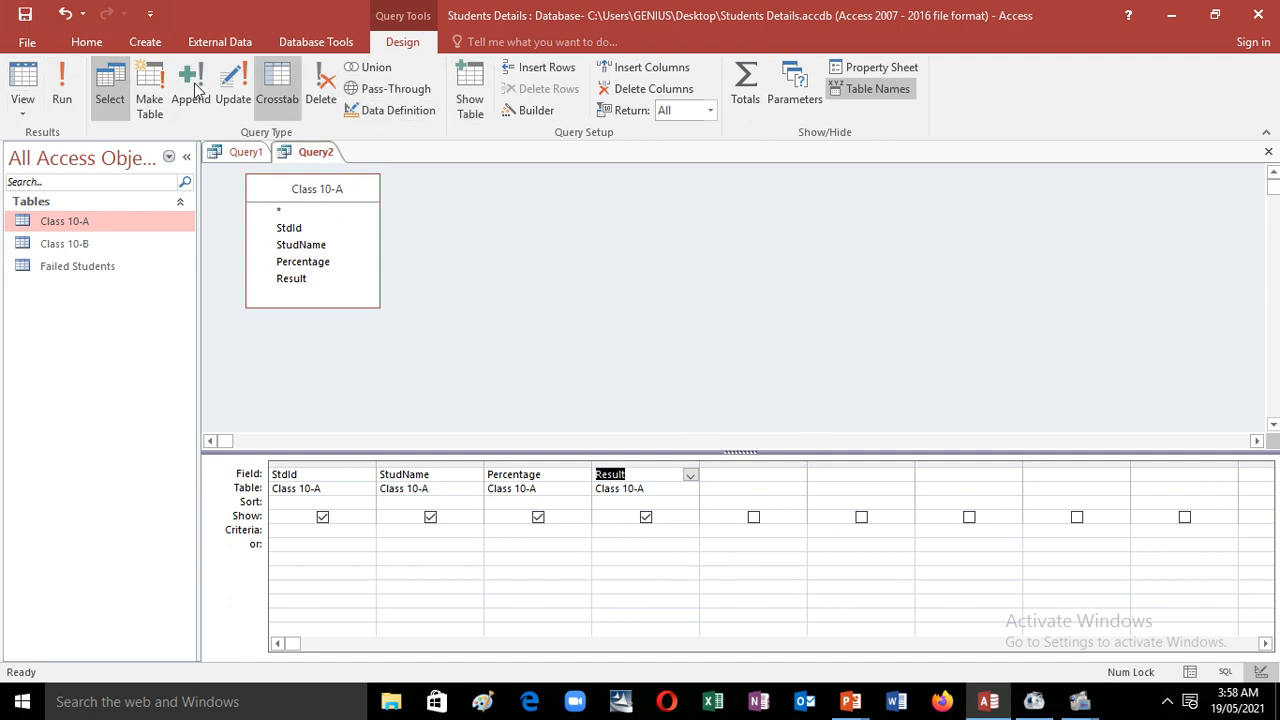
{"action": "left_click", "coordinate": [325, 98]}
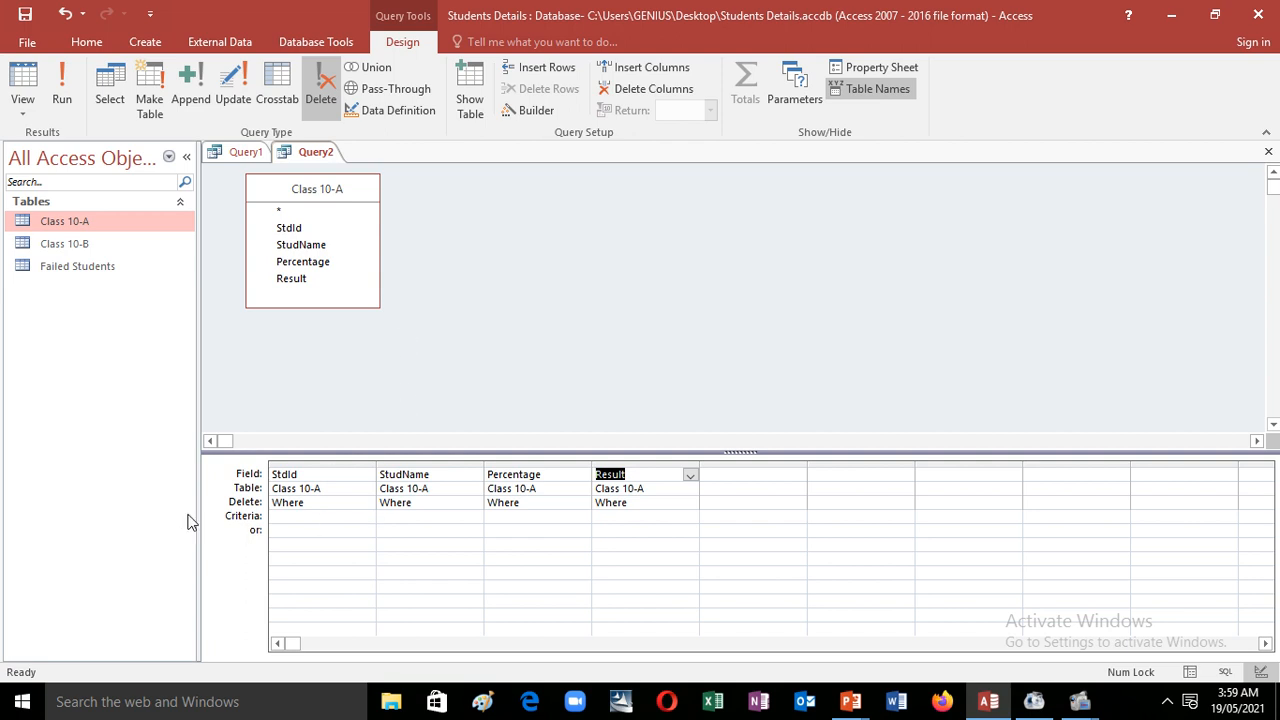
Step: Set the Result field's criteria to "fail", then run the delete query on Class 10-A and accept the row deletion
{"action": "left_click", "coordinate": [620, 516]}
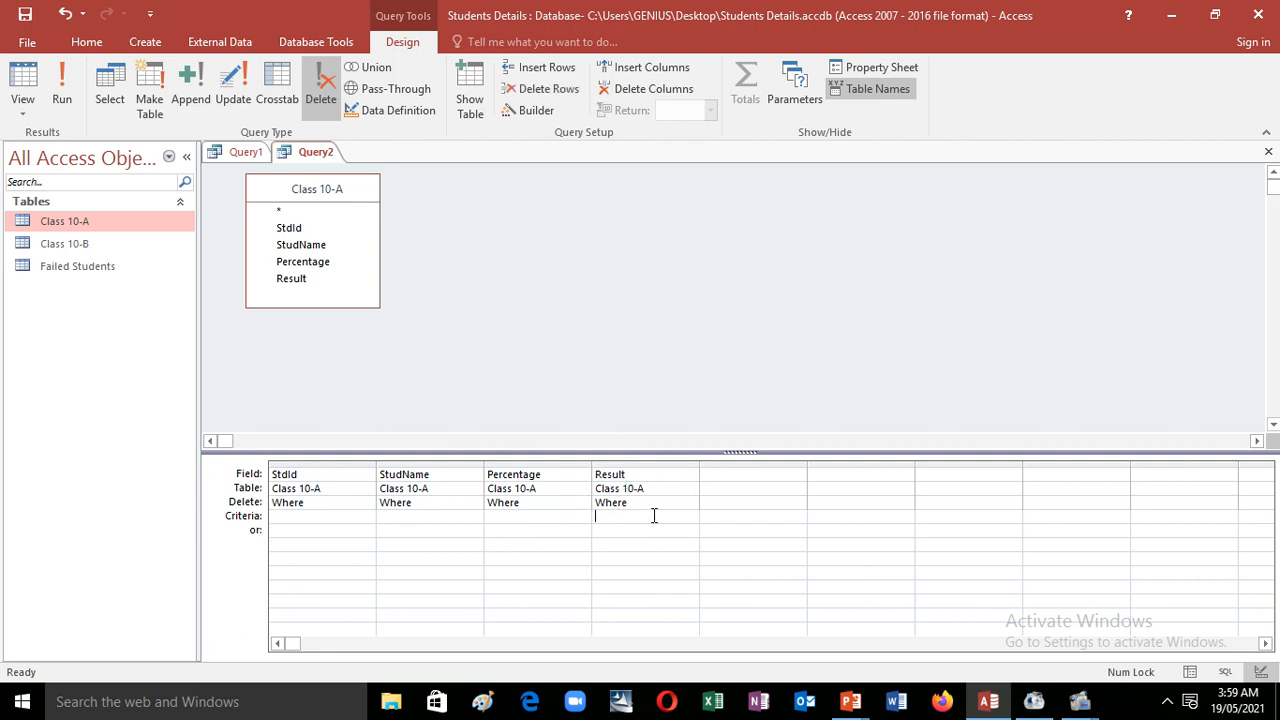
{"action": "type", "text": "fail"}
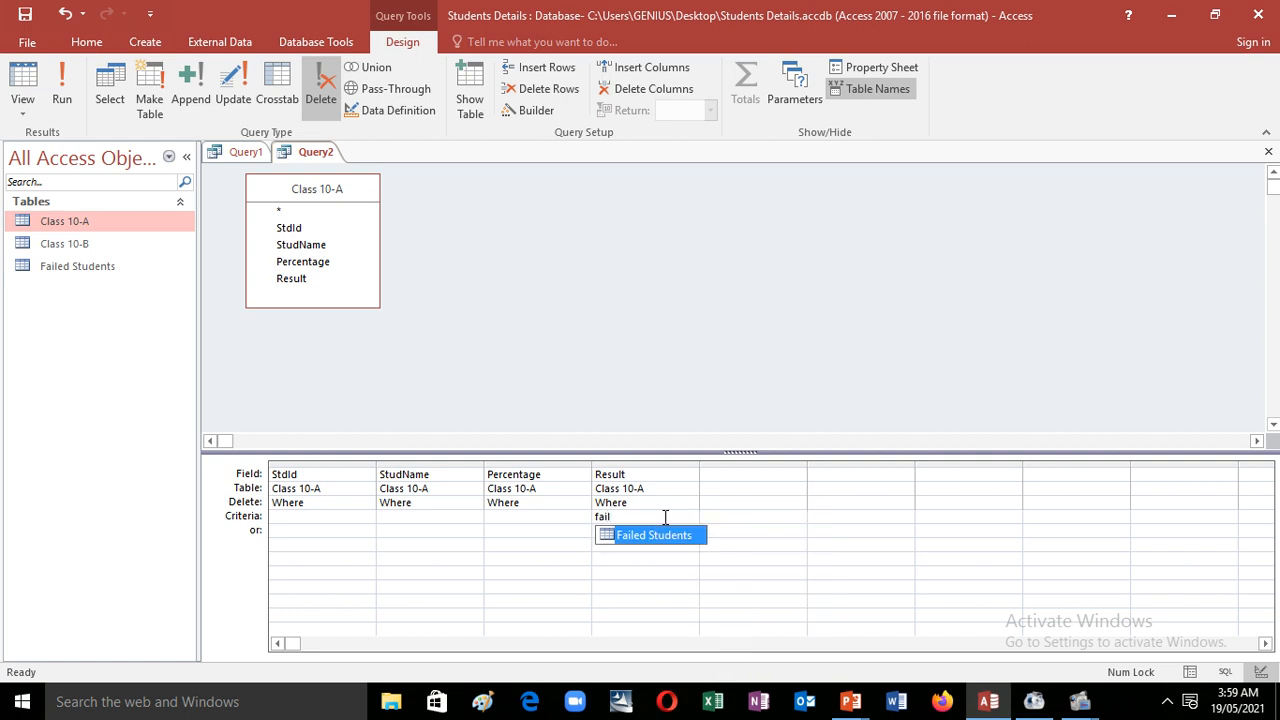
{"action": "left_click", "coordinate": [815, 532]}
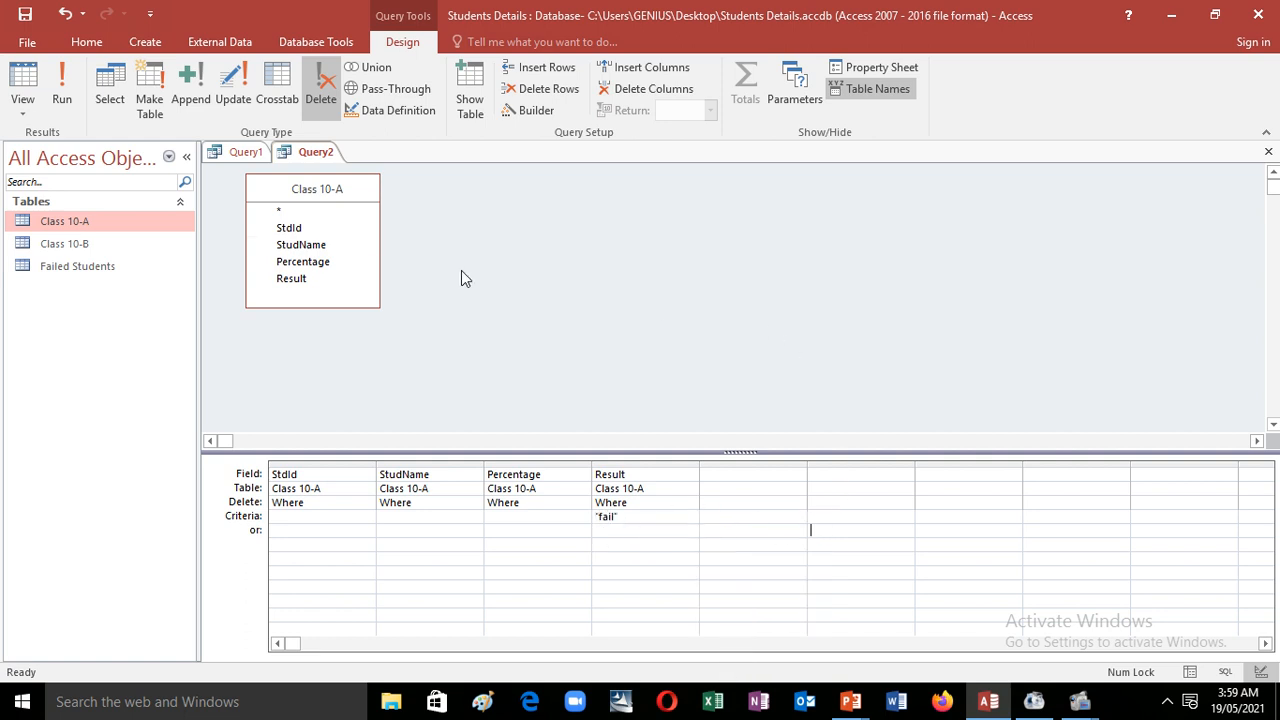
{"action": "left_click", "coordinate": [62, 90]}
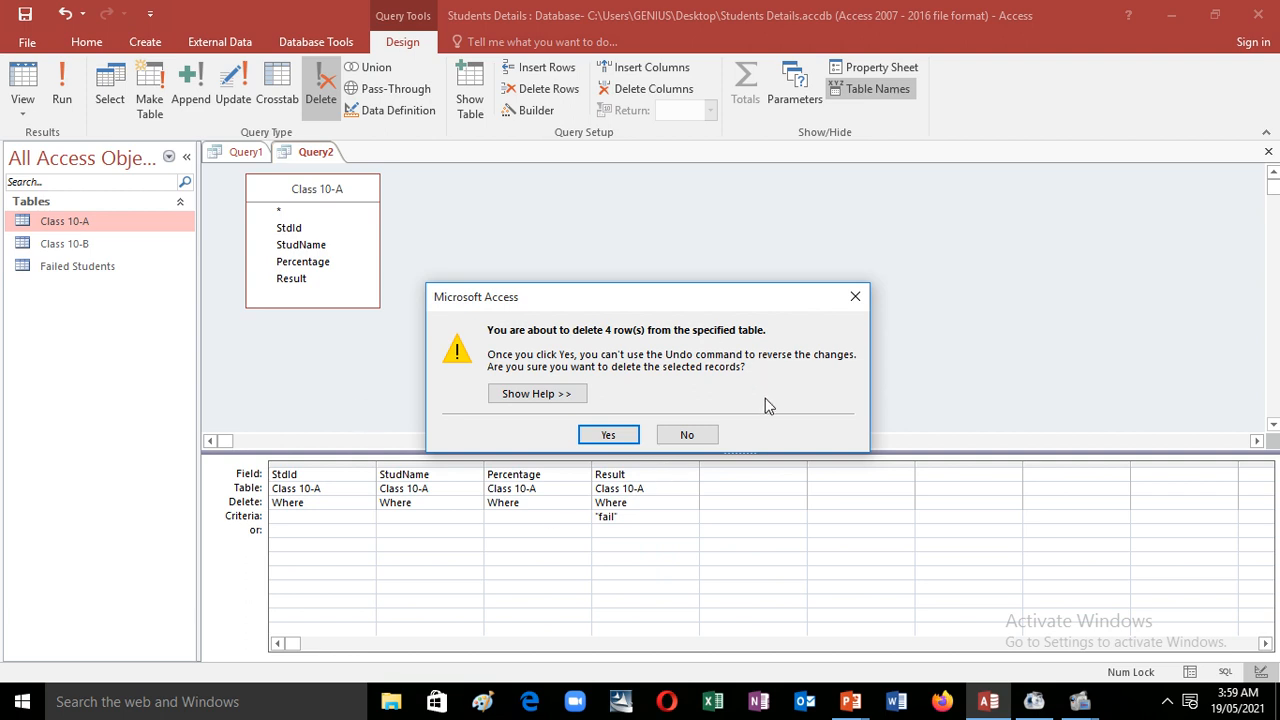
{"action": "left_click", "coordinate": [598, 437]}
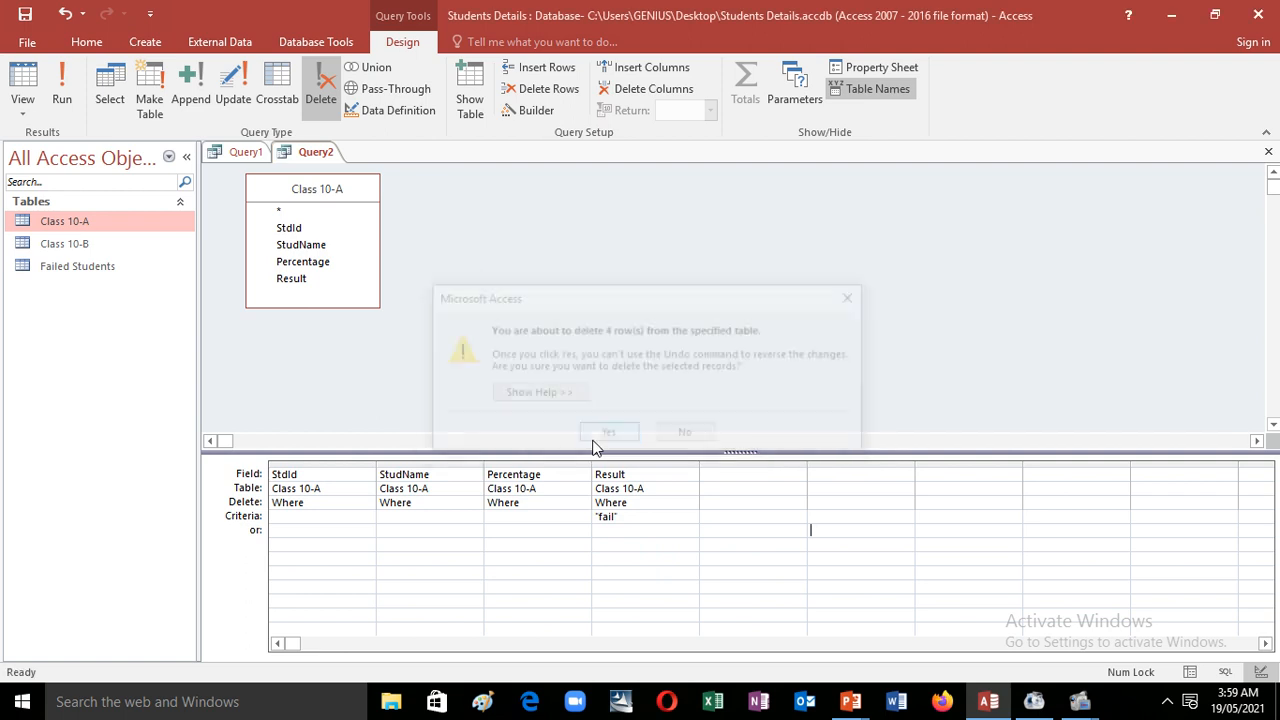
Step: Open Class 10-A and Failed Students to compare the remaining records with the failed students' records
{"action": "left_click", "coordinate": [90, 222]}
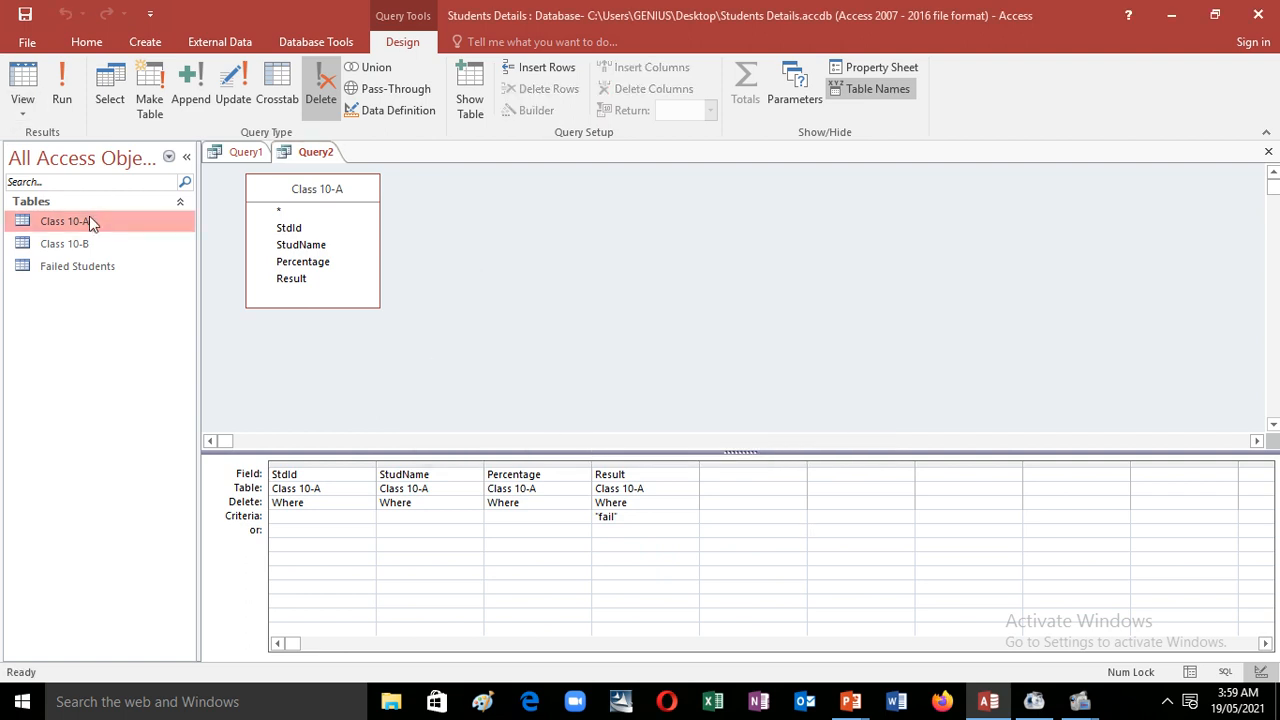
{"action": "double_click", "coordinate": [90, 222]}
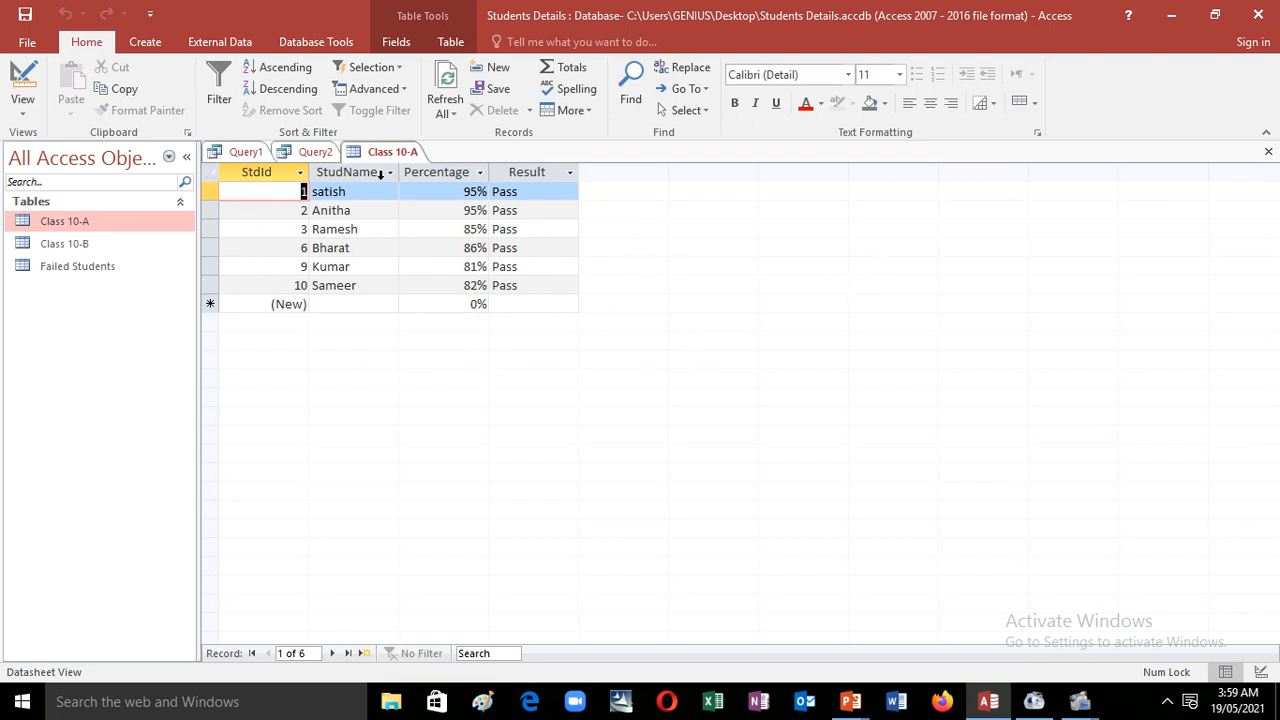
{"action": "double_click", "coordinate": [97, 268]}
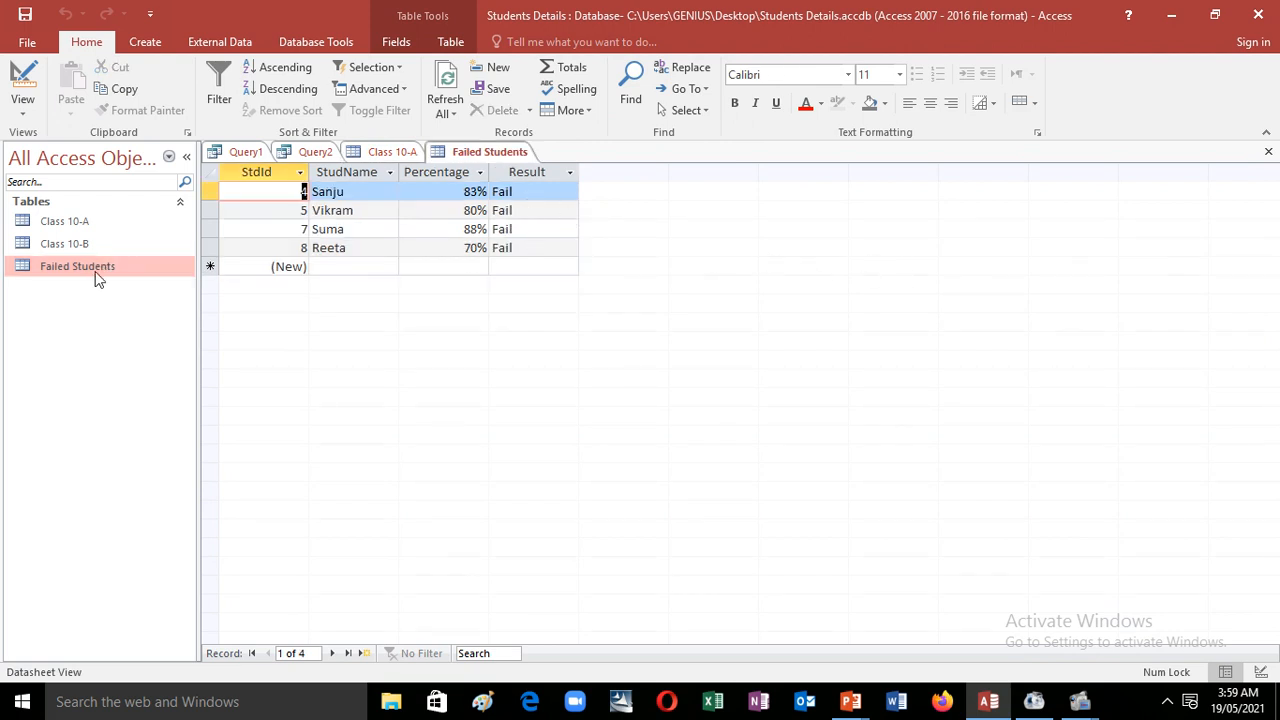
{"action": "double_click", "coordinate": [78, 225]}
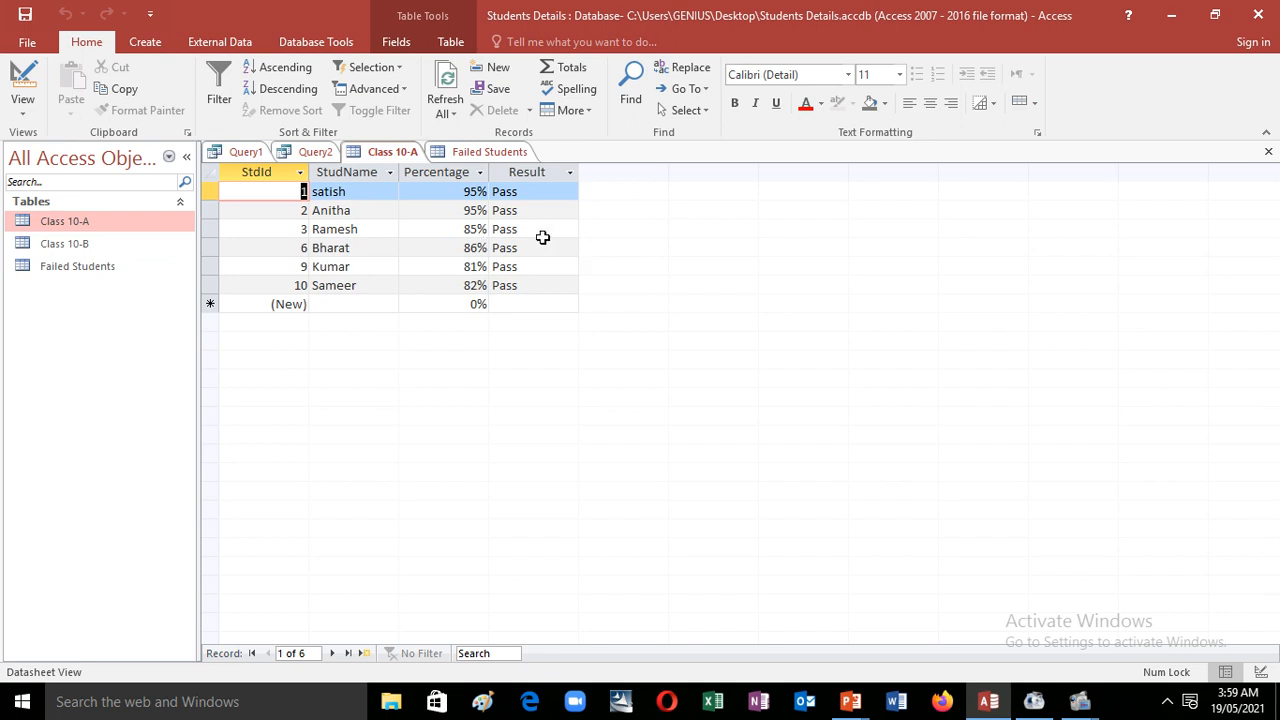
{"action": "left_click", "coordinate": [118, 267]}
{"action": "double_click", "coordinate": [118, 267]}
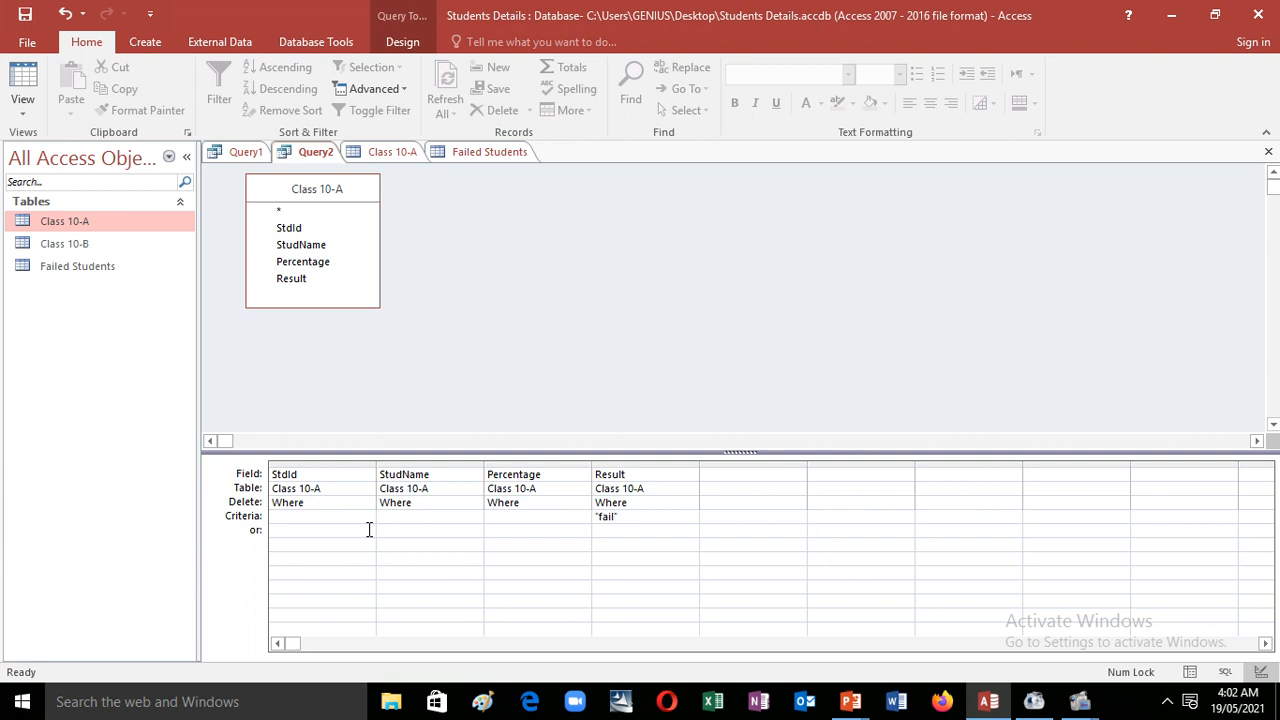
Step: Save the delete query under the name "Deleted query"
{"action": "left_click", "coordinate": [421, 532]}
{"action": "left_click", "coordinate": [488, 519]}
{"action": "left_click", "coordinate": [572, 566]}
{"action": "left_click", "coordinate": [24, 14]}
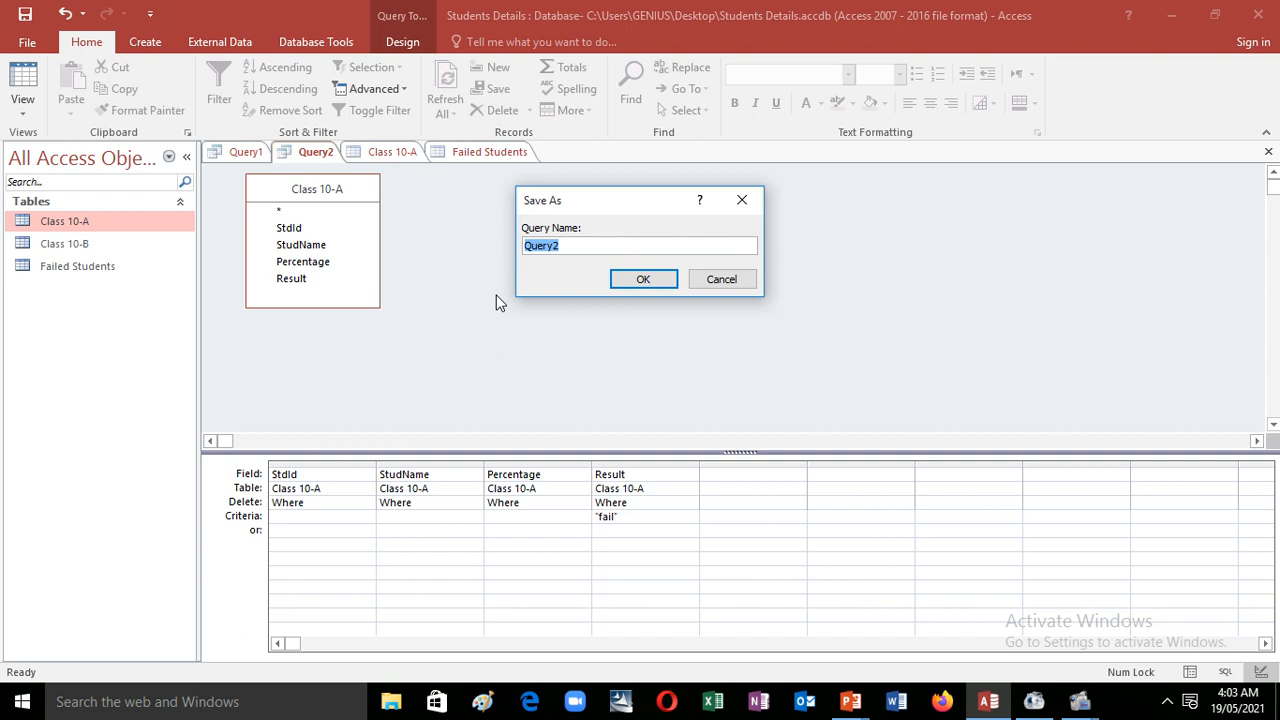
{"action": "key", "text": "BackSpace"}
{"action": "type", "text": "Deleted"}
{"action": "key", "text": "BackSpace"}
{"action": "key", "text": "BackSpace"}
{"action": "key", "text": "BackSpace"}
{"action": "type", "text": "ted query"}
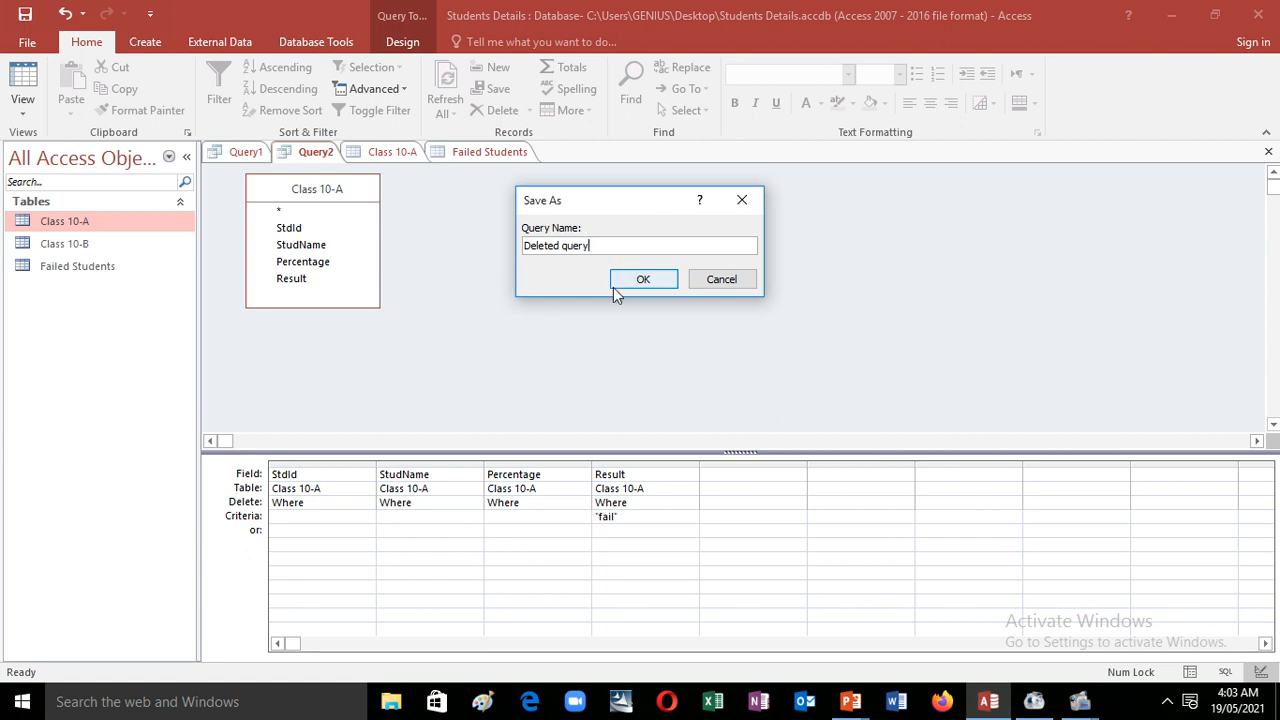
{"action": "left_click", "coordinate": [640, 281]}
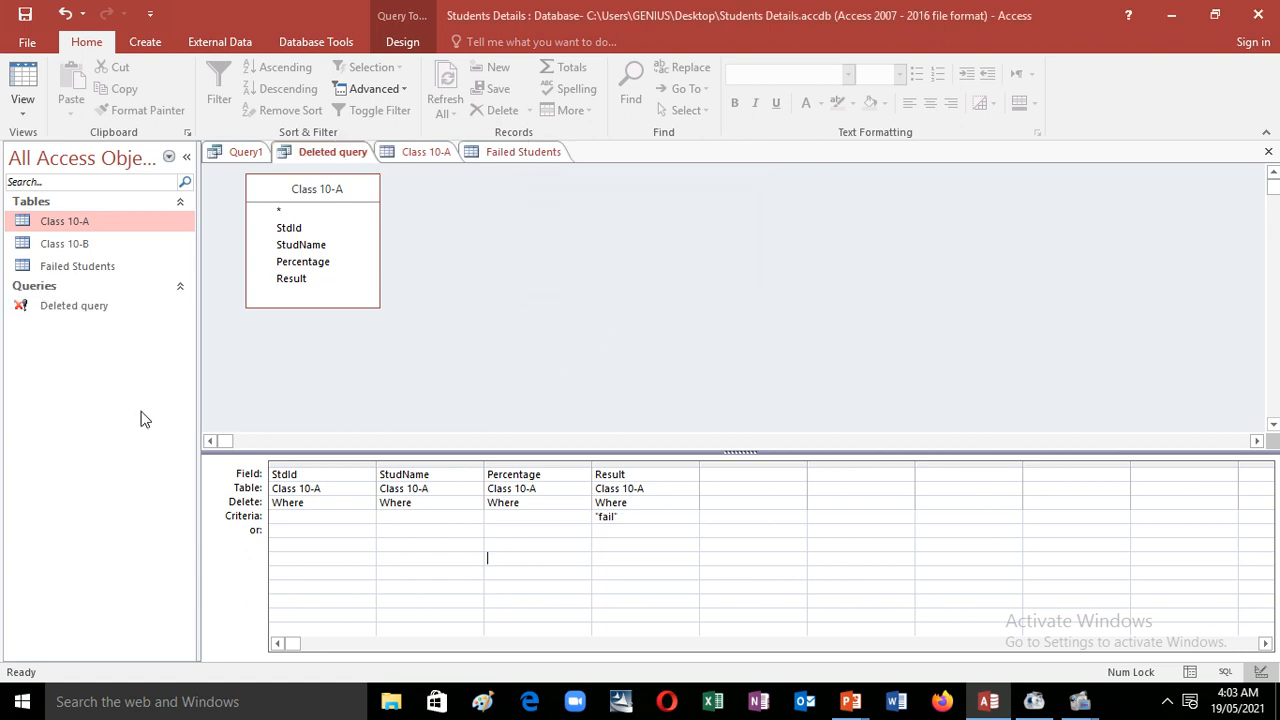
Step: View the datasheet of Deleted query and the records of the Class 10-A table
{"action": "left_click", "coordinate": [138, 312]}
{"action": "double_click", "coordinate": [138, 312]}
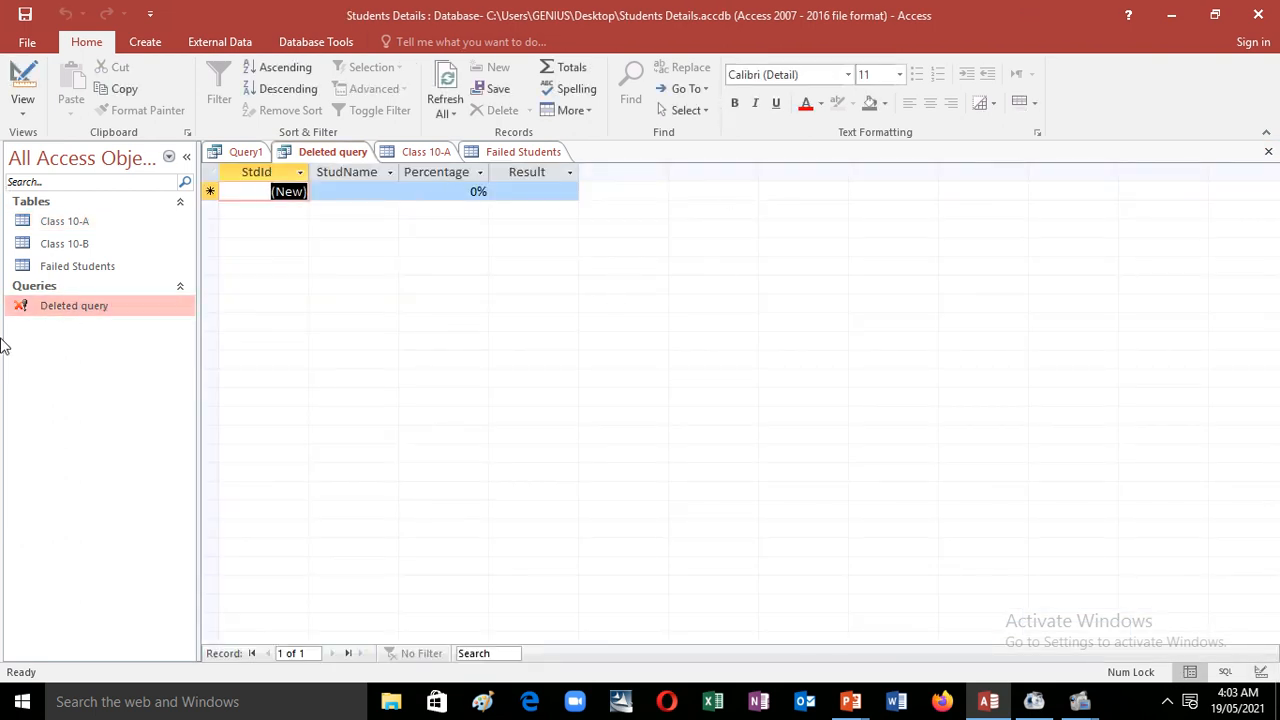
{"action": "left_click", "coordinate": [118, 228]}
{"action": "double_click", "coordinate": [118, 230]}
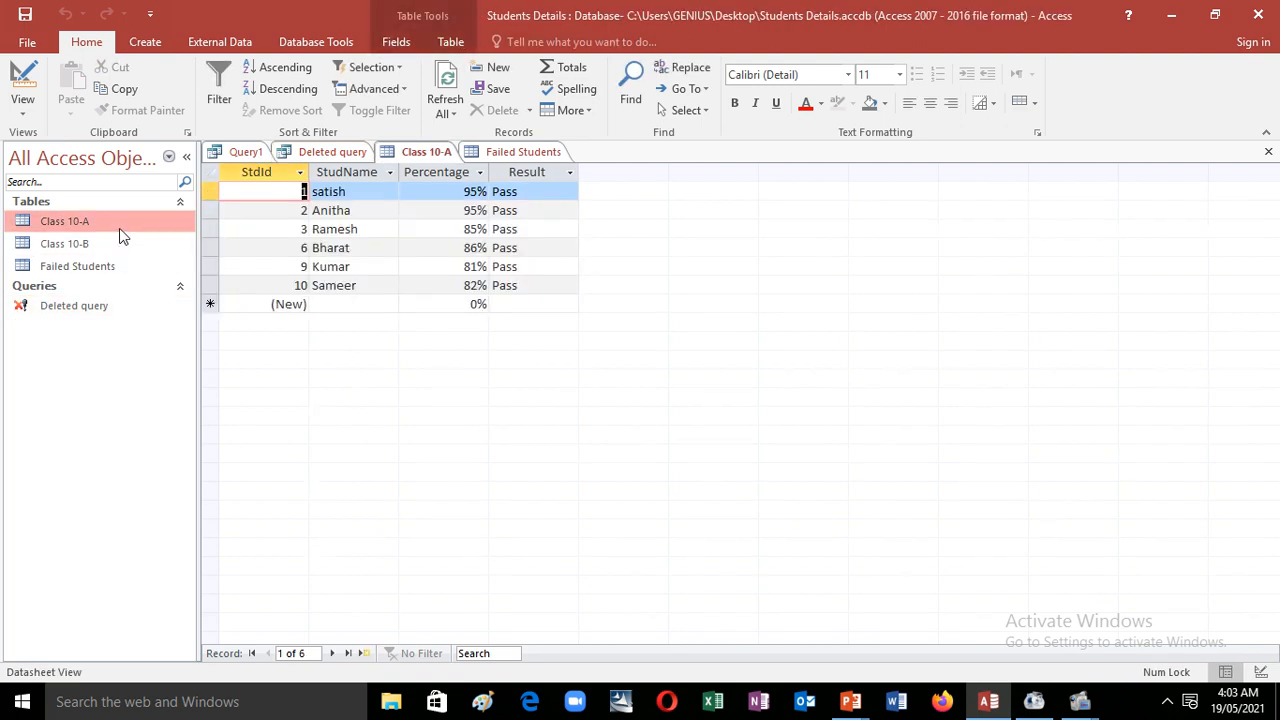
Step: Close all open tables and queries, discarding the design changes to Query1
{"action": "left_click", "coordinate": [1268, 151]}
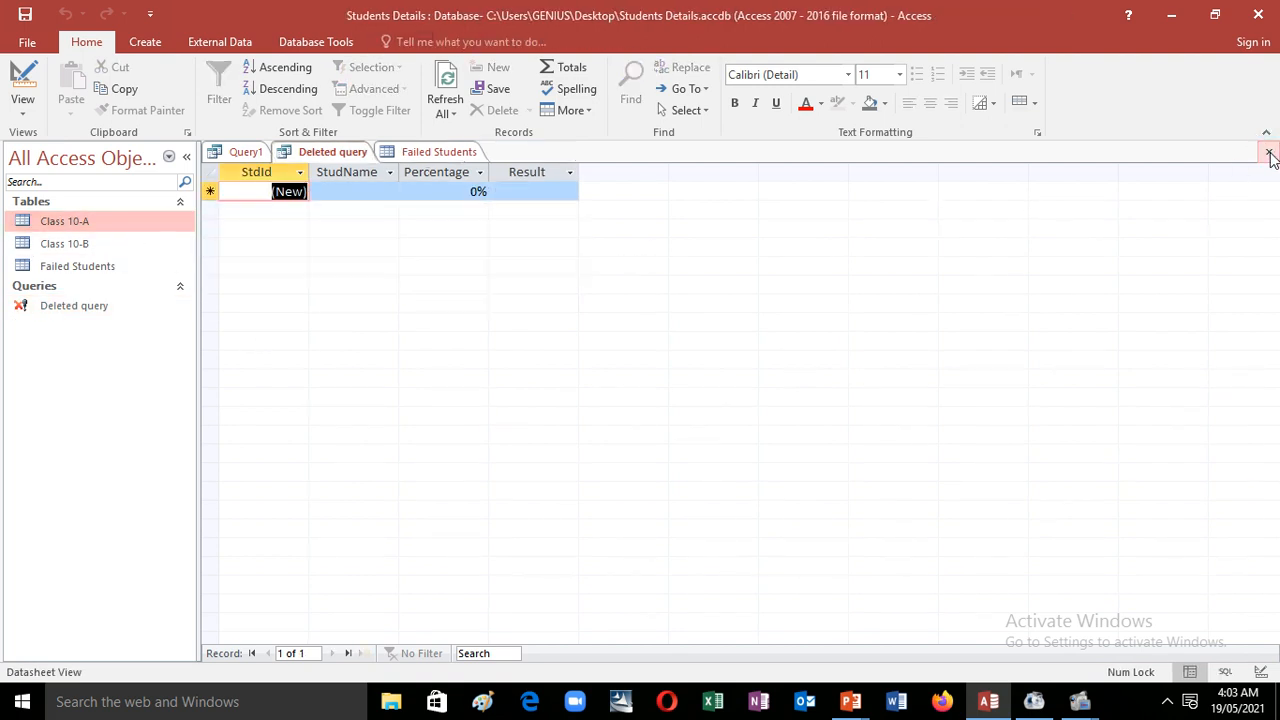
{"action": "left_click", "coordinate": [1268, 151]}
{"action": "left_click", "coordinate": [1268, 151]}
{"action": "left_click", "coordinate": [1268, 151]}
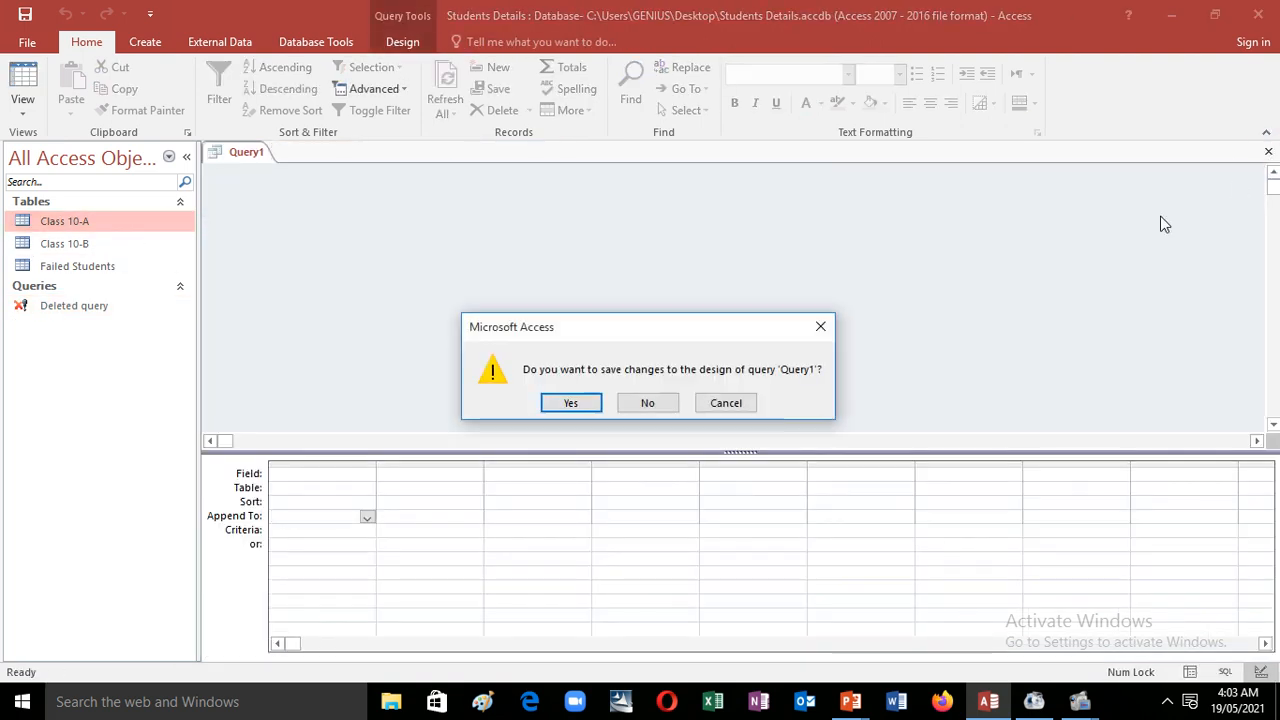
{"action": "left_click", "coordinate": [645, 405]}
Step: Run the saved Deleted query and accept both the action query and the row deletion
{"action": "double_click", "coordinate": [87, 313]}
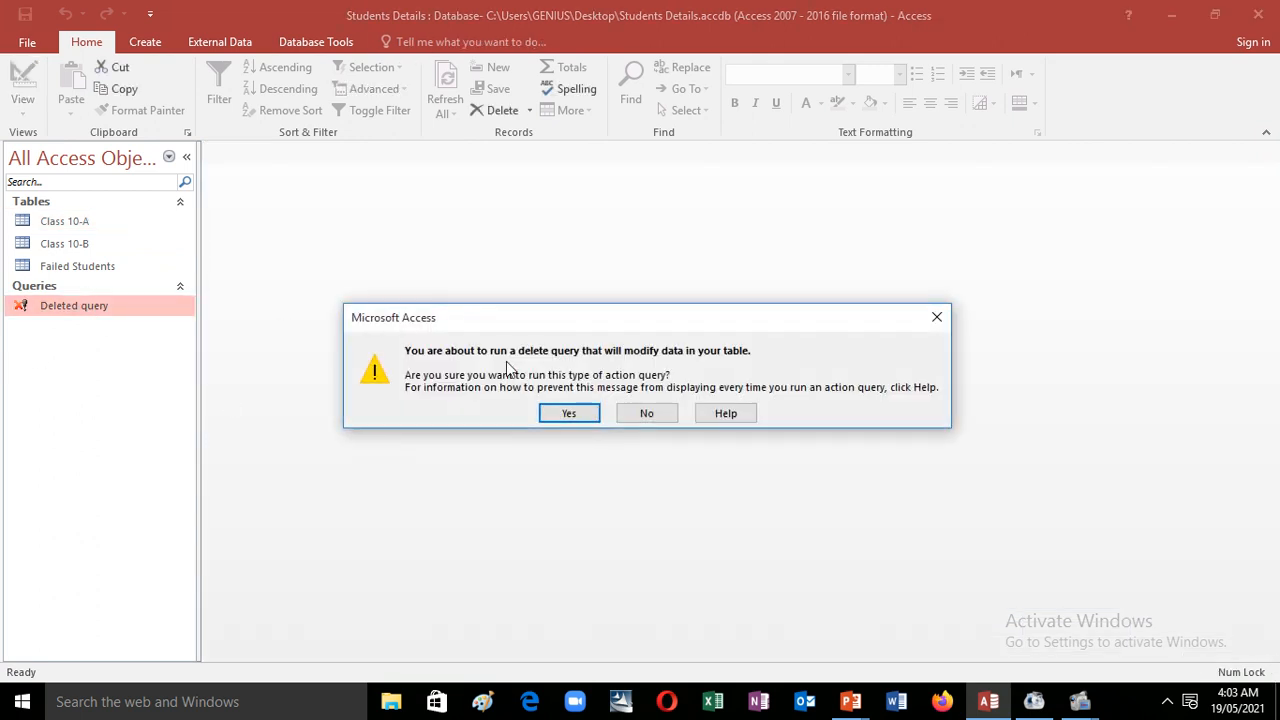
{"action": "left_click", "coordinate": [568, 413]}
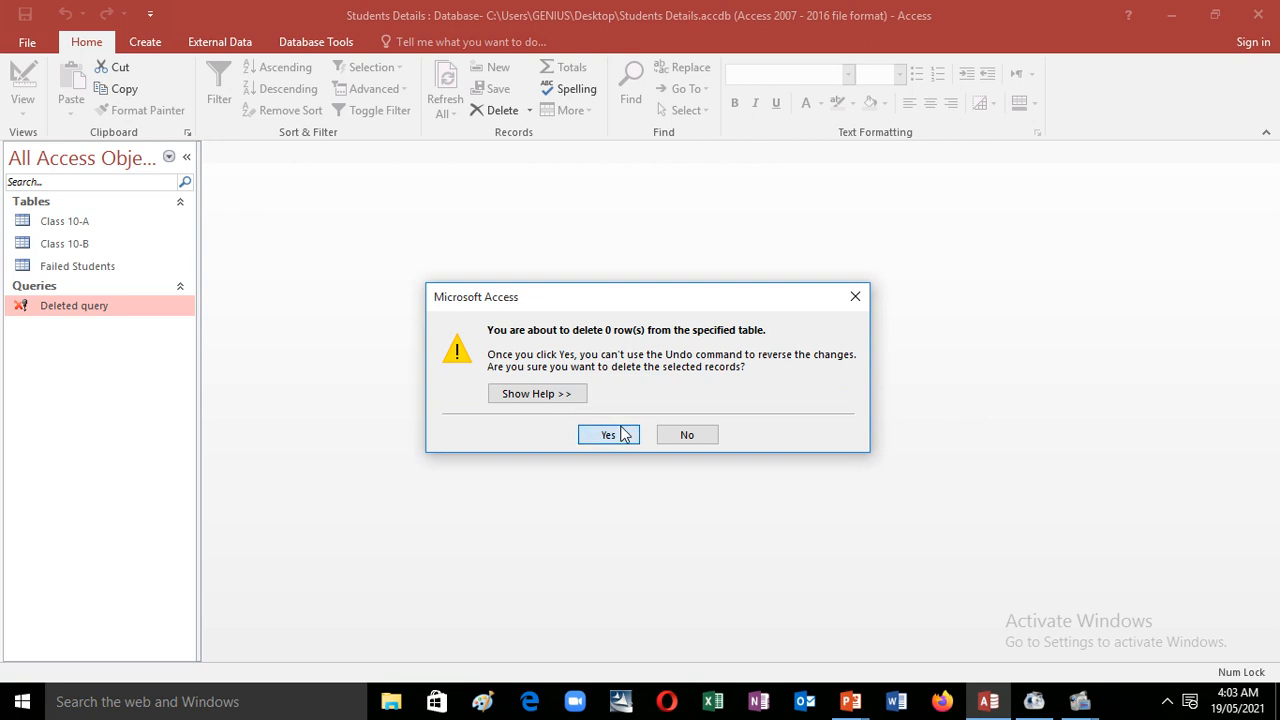
{"action": "left_click", "coordinate": [615, 433]}
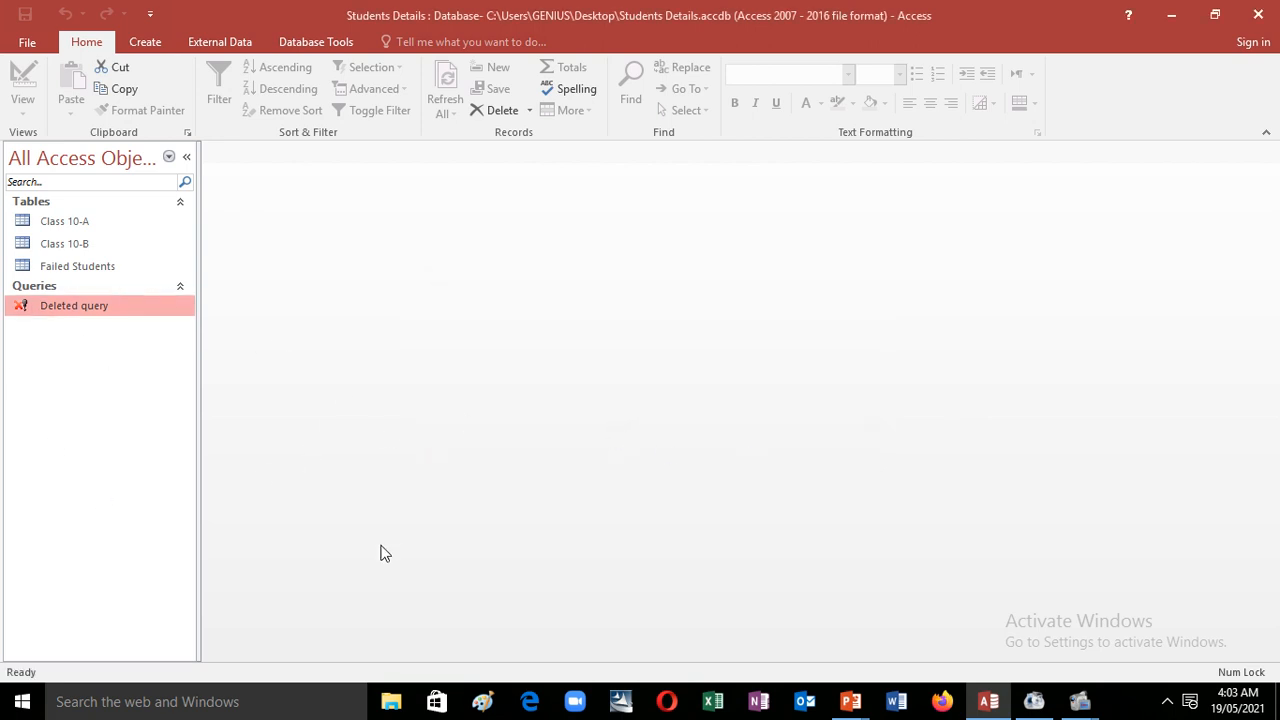
Step: Add a new Class 10-A record with a student's name, a percentage of 75 and the result Fail, and save it
{"action": "double_click", "coordinate": [118, 224]}
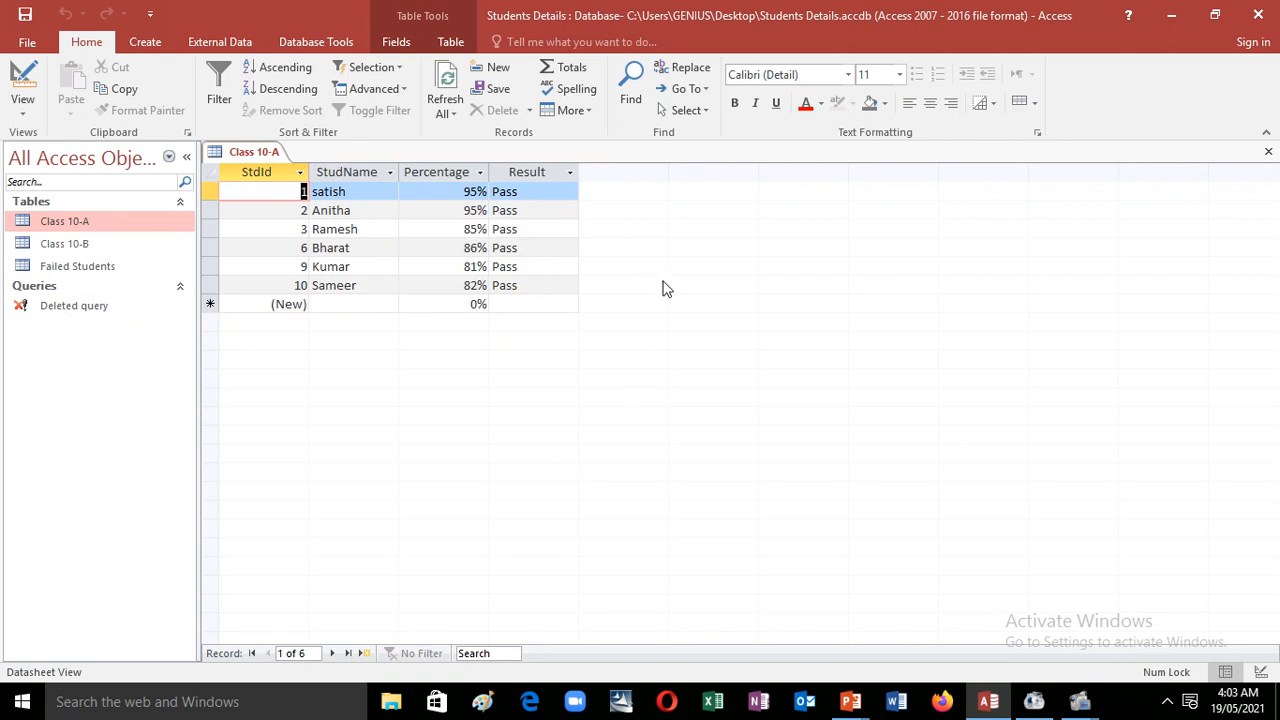
{"action": "left_click", "coordinate": [303, 304]}
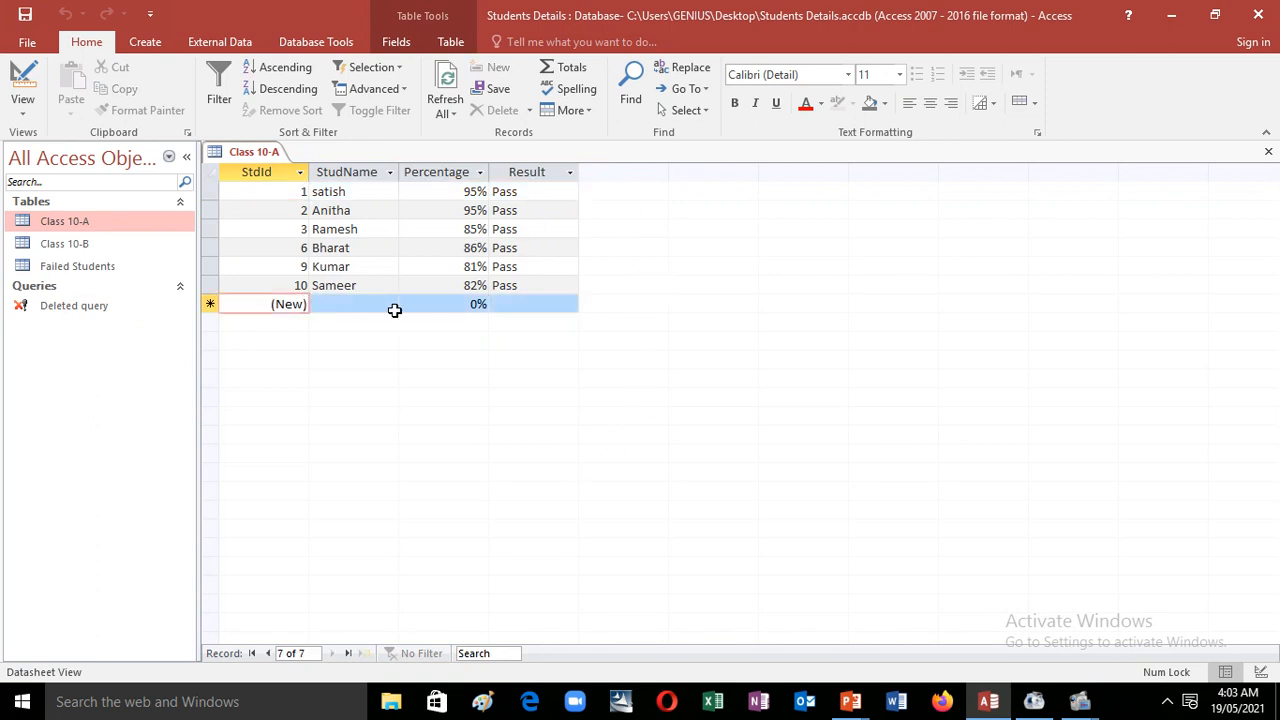
{"action": "left_click", "coordinate": [395, 307]}
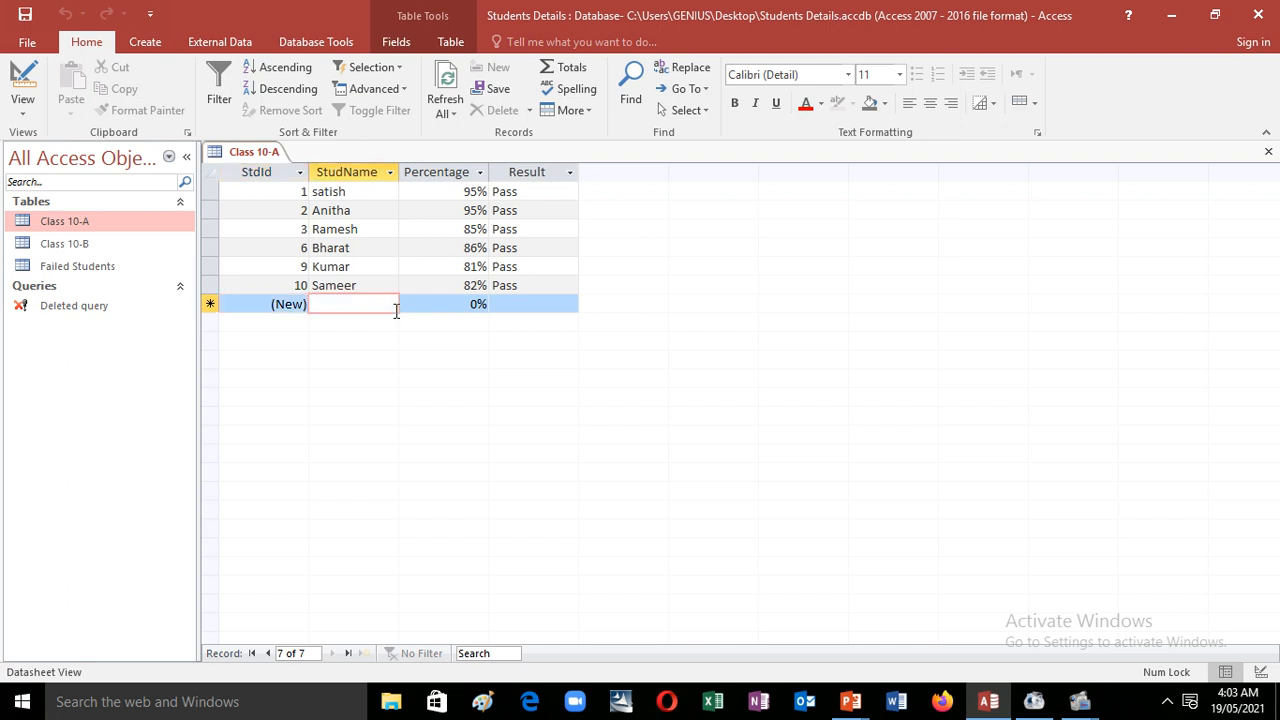
{"action": "type", "text": "Ram"}
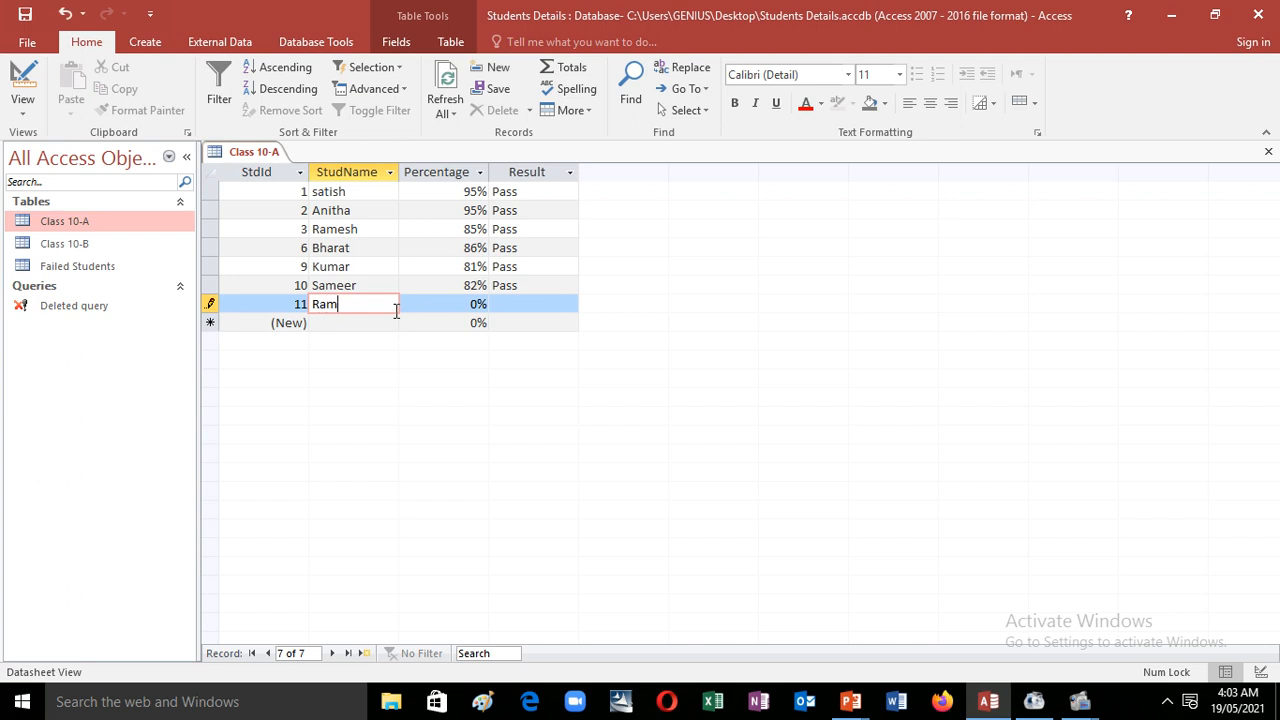
{"action": "key", "text": "Tab"}
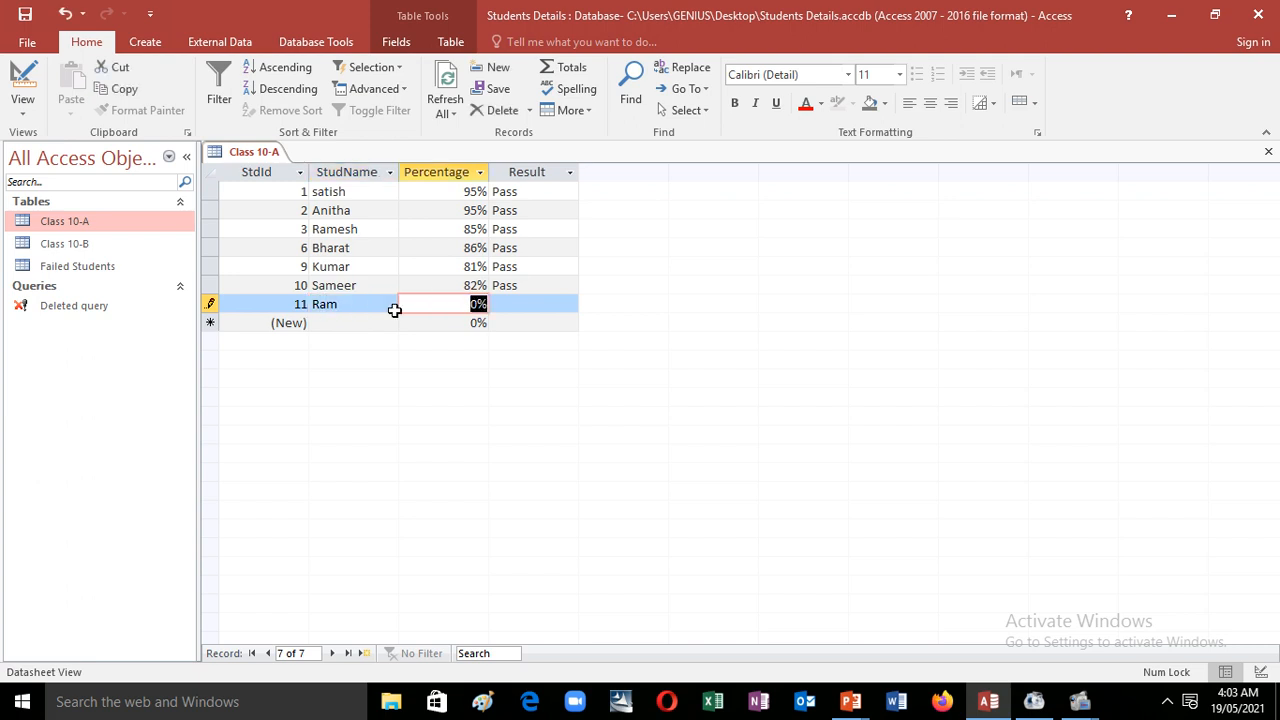
{"action": "type", "text": "75"}
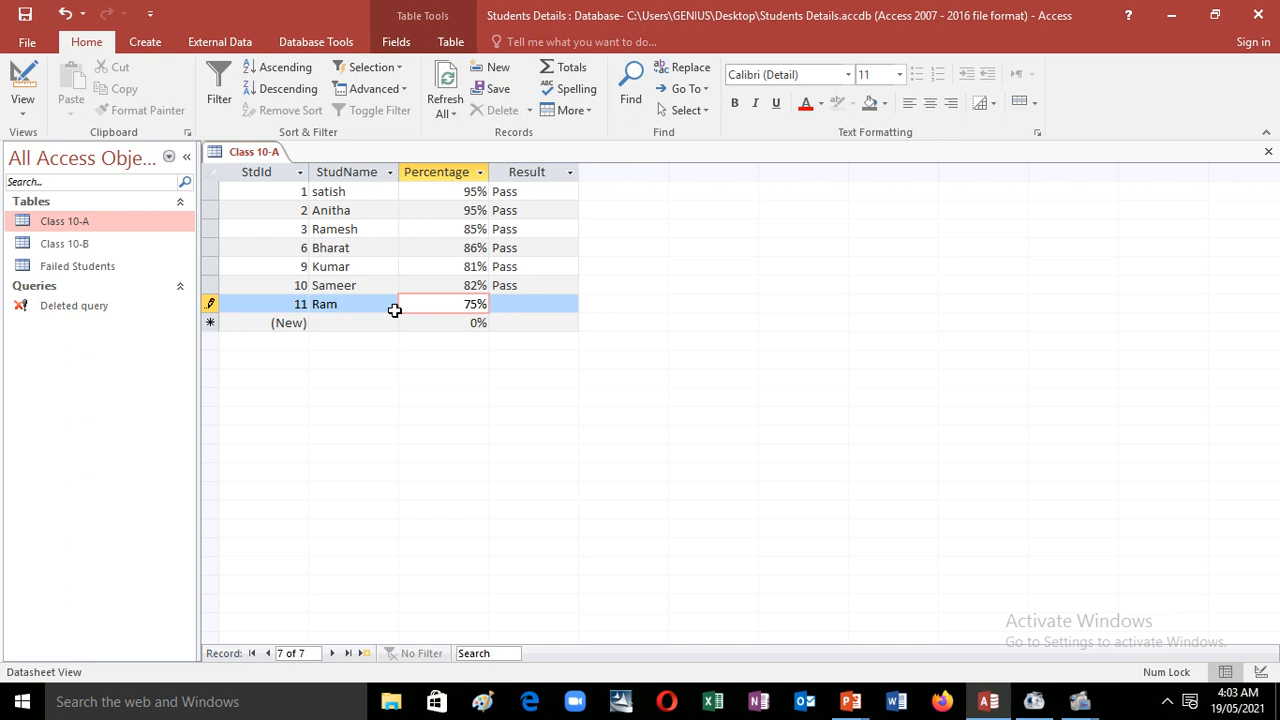
{"action": "key", "text": "Tab"}
{"action": "type", "text": "Fail"}
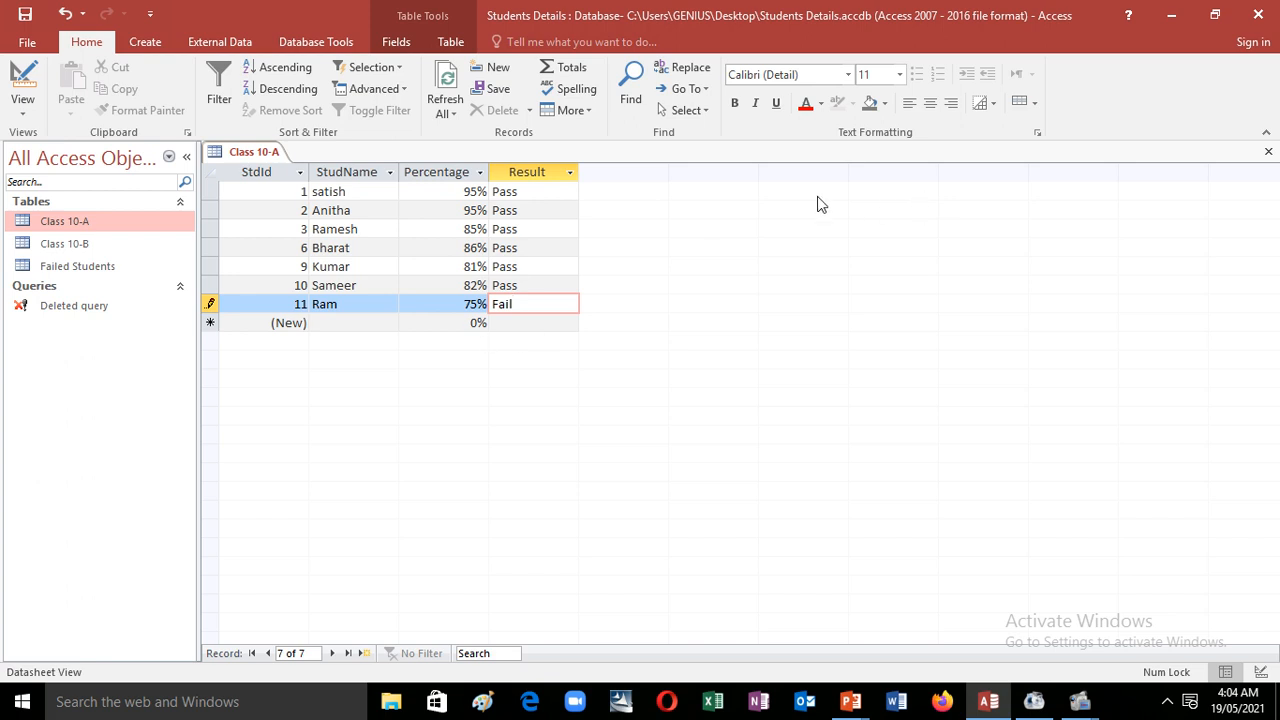
{"action": "left_click", "coordinate": [25, 17]}
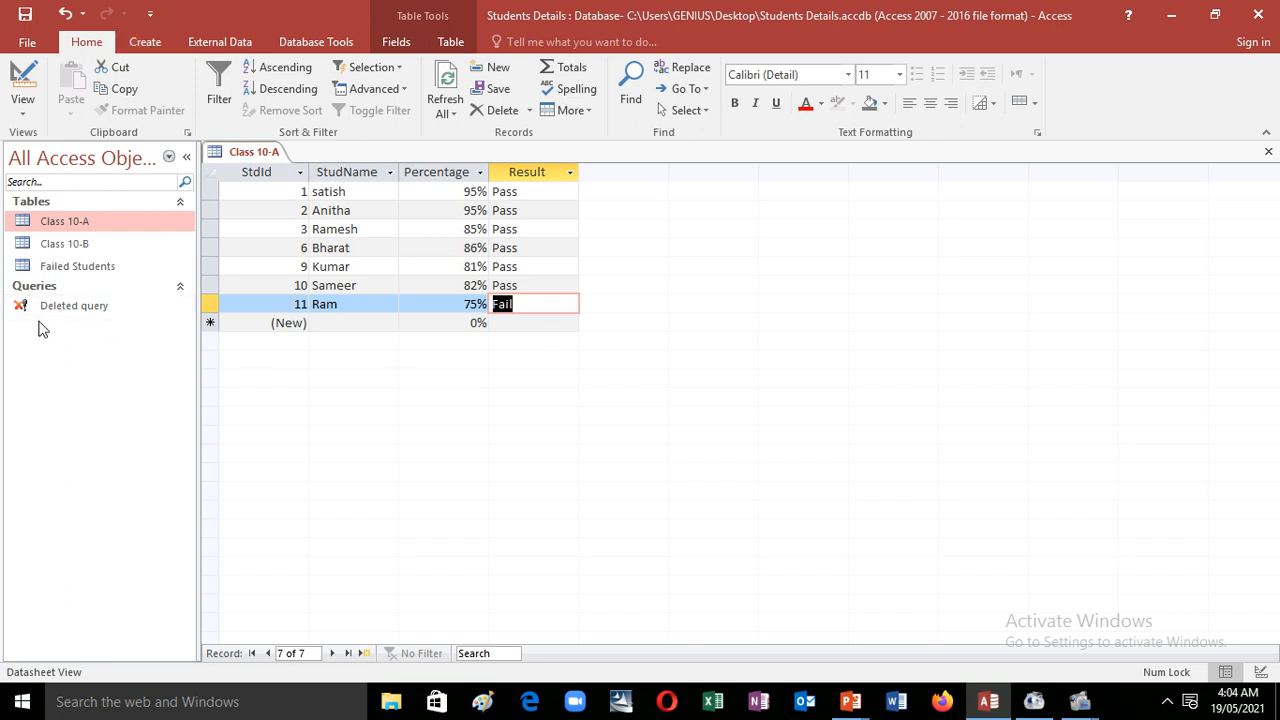
Step: Rerun Deleted query to remove the newly added failed record from Class 10-A, accepting the deletion
{"action": "double_click", "coordinate": [131, 309]}
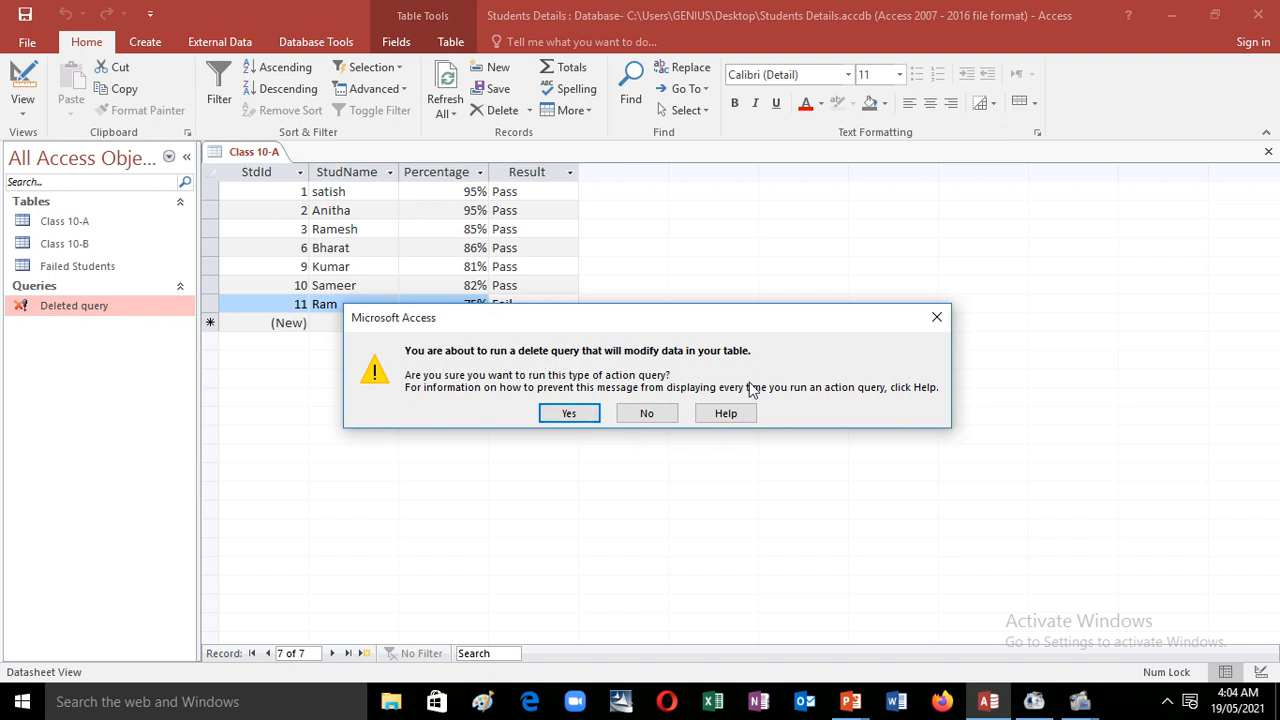
{"action": "left_click", "coordinate": [570, 413]}
{"action": "left_click", "coordinate": [606, 436]}
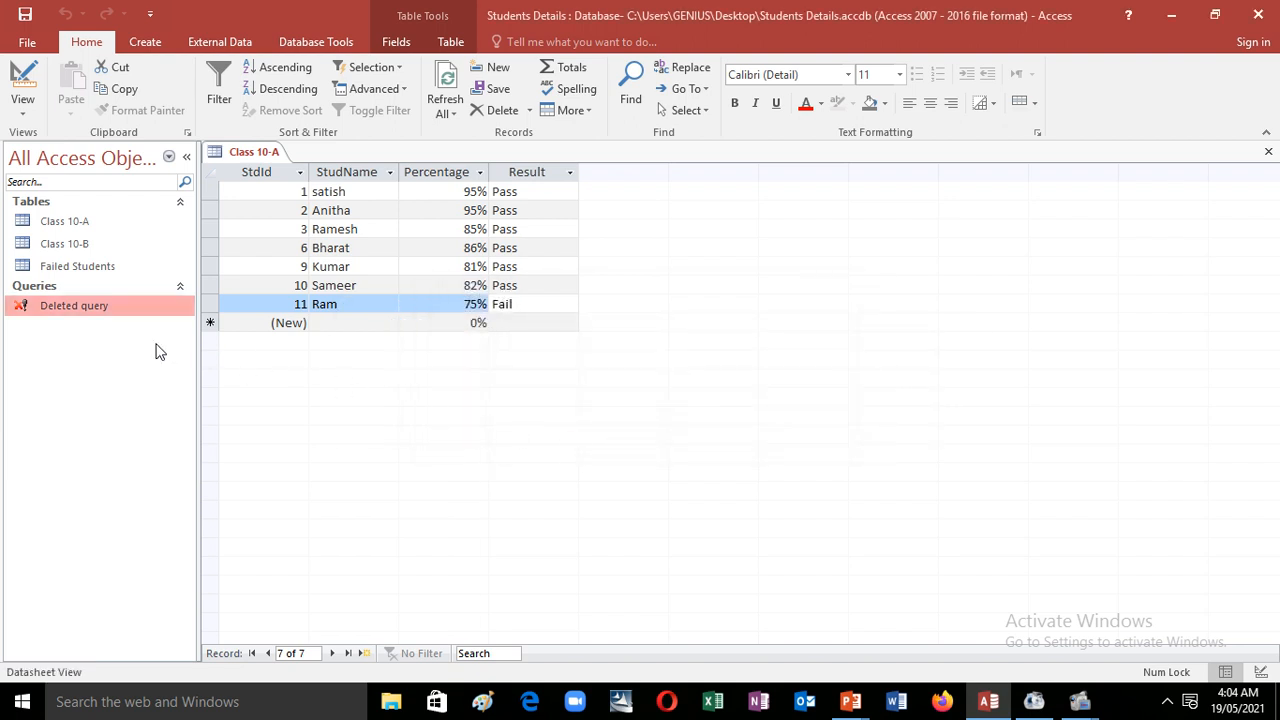
Step: Check the Failed Students and Class 10-A tables for the effect of the delete query on the last record
{"action": "double_click", "coordinate": [85, 267]}
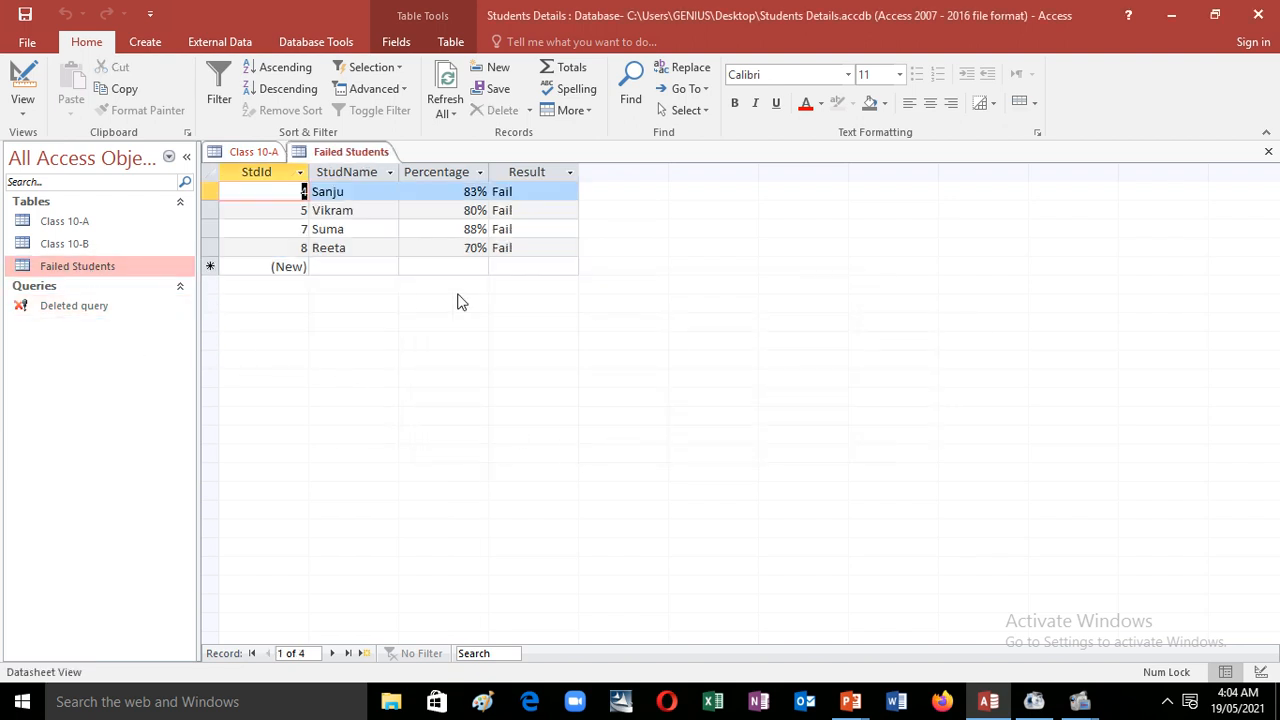
{"action": "left_click", "coordinate": [96, 222]}
{"action": "double_click", "coordinate": [96, 222]}
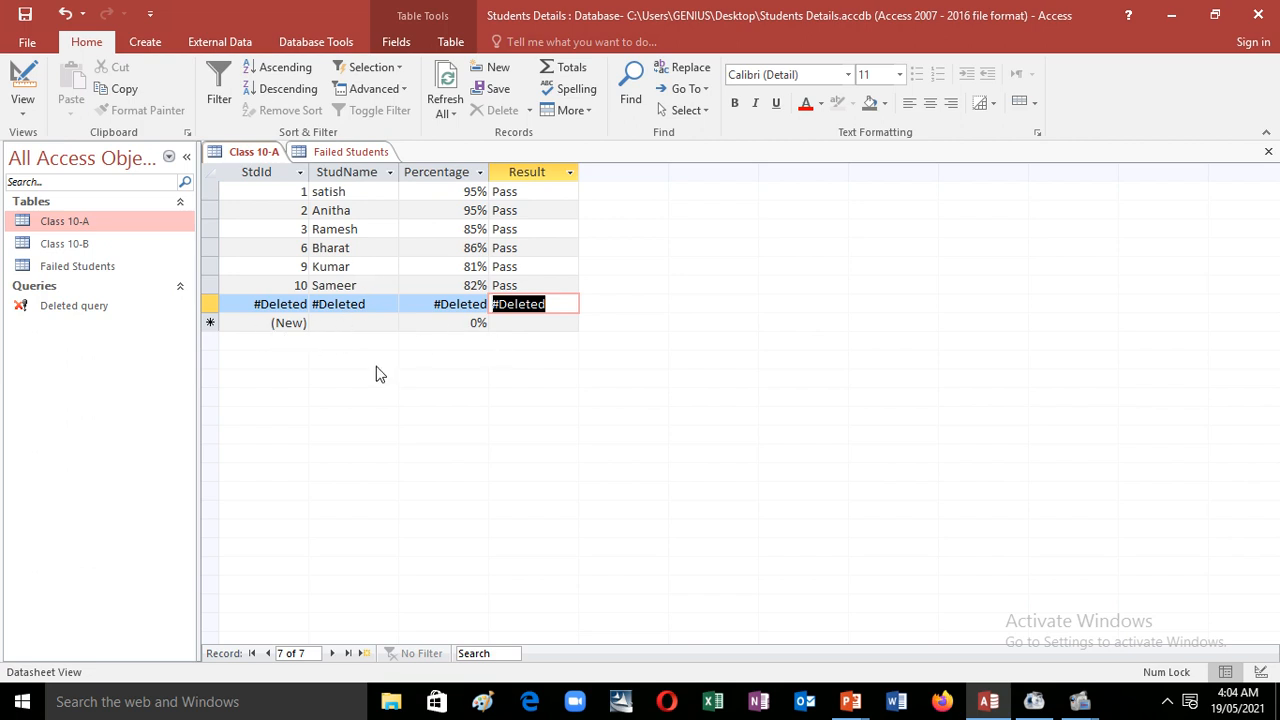
{"action": "double_click", "coordinate": [105, 267]}
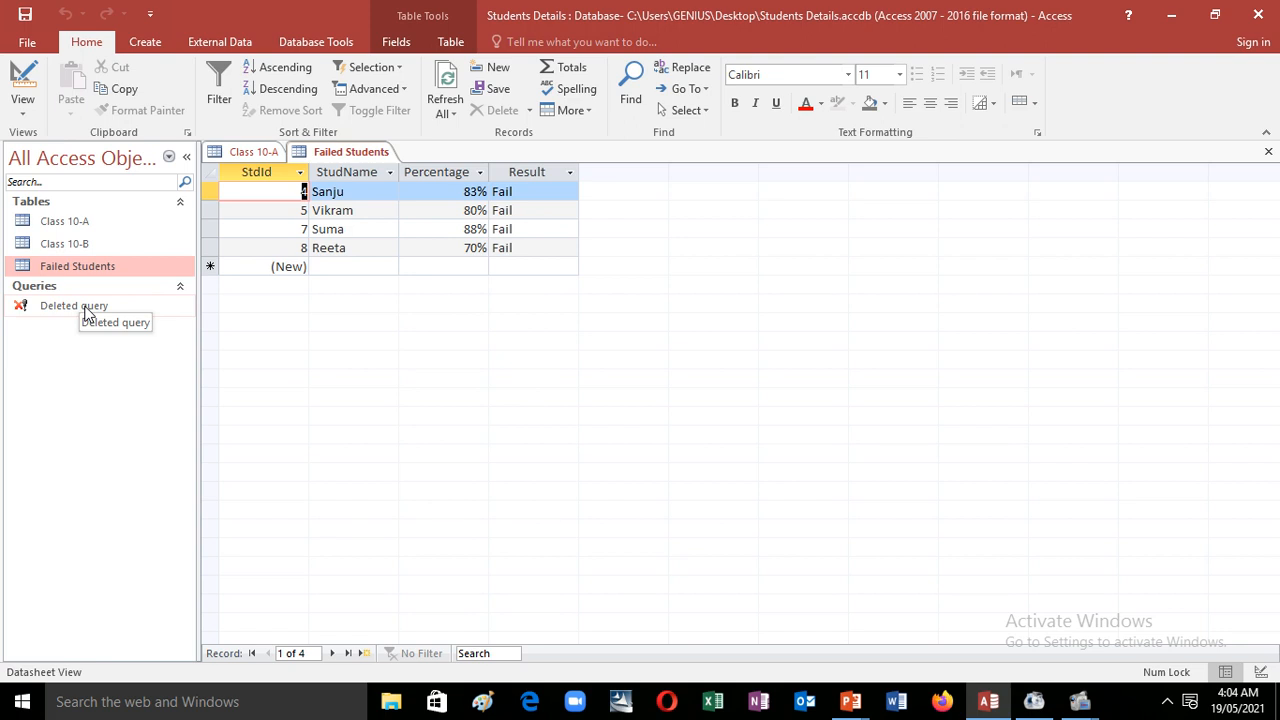
{"action": "double_click", "coordinate": [64, 221]}
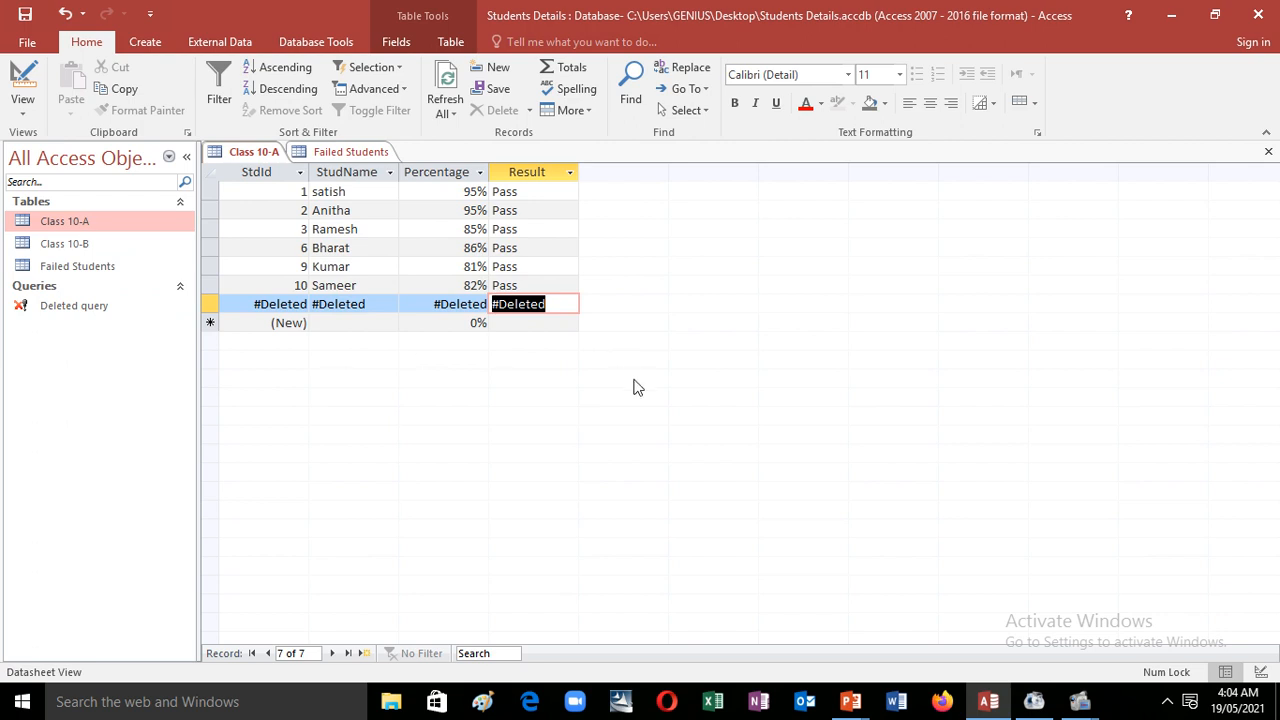
{"action": "left_click", "coordinate": [423, 306]}
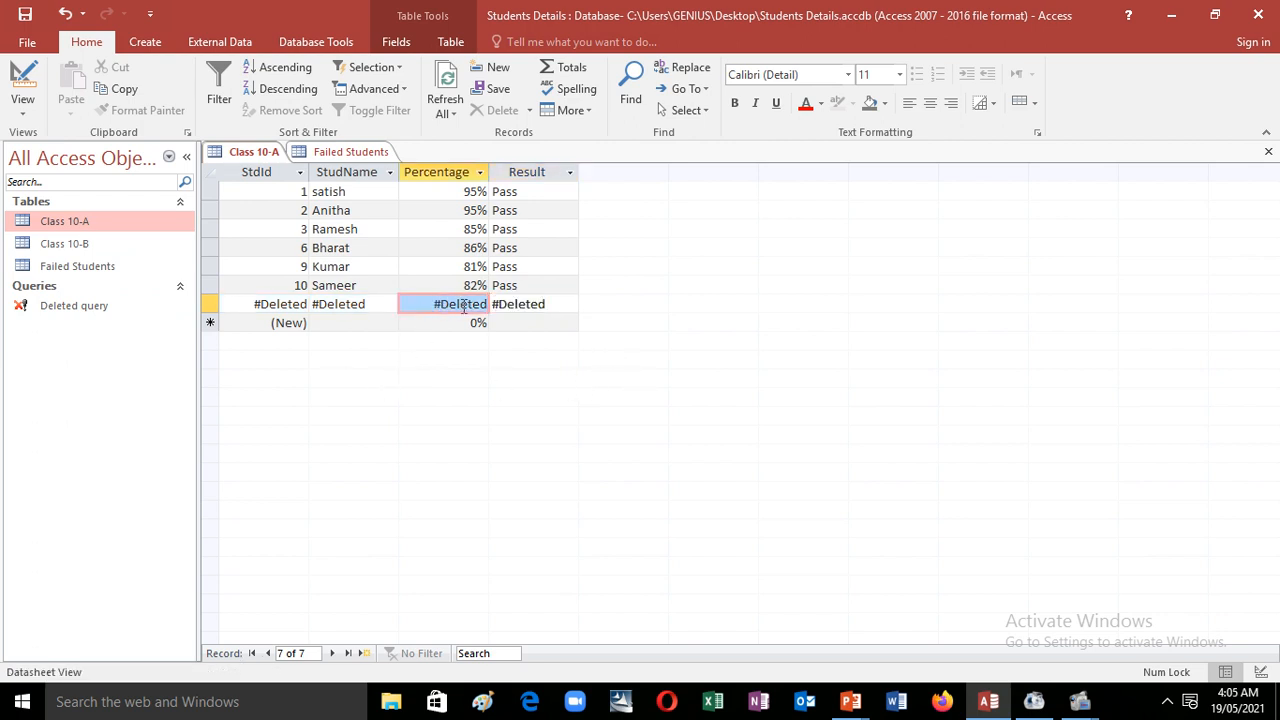
Step: Review the records in the Class 10-A, Class 10-B and Failed Students tables, ending on Class 10-A
{"action": "double_click", "coordinate": [464, 306]}
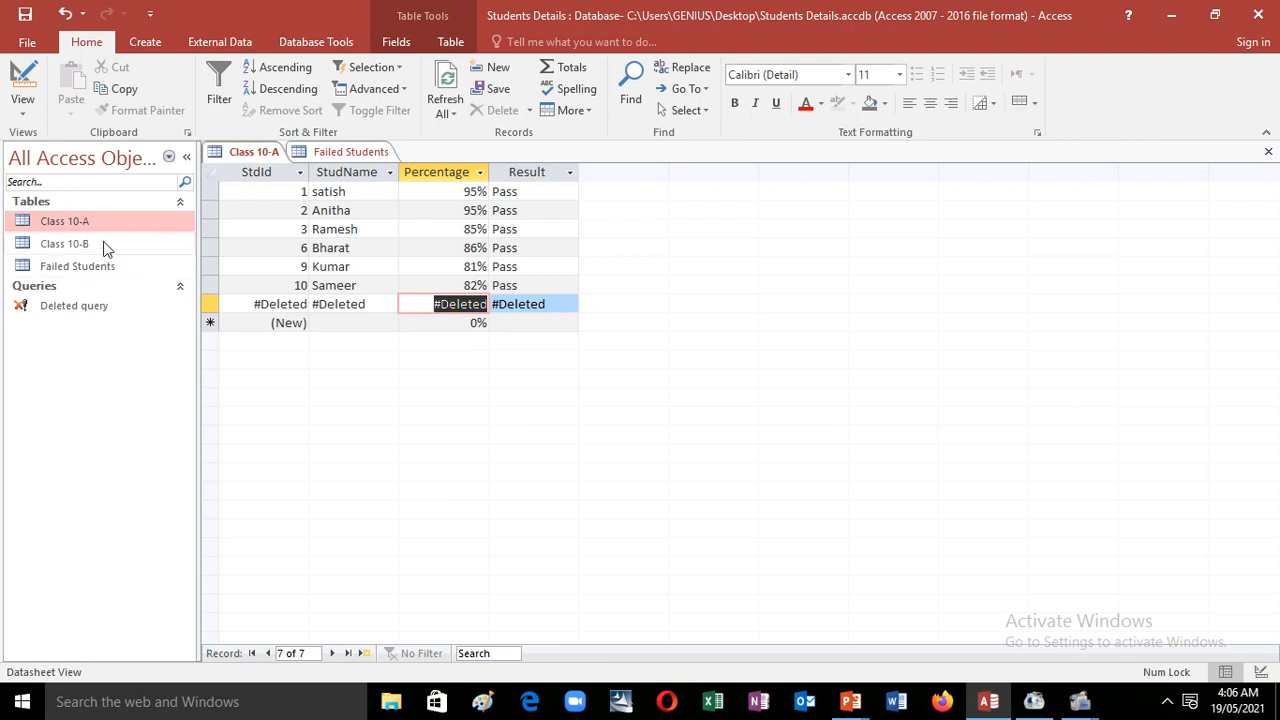
{"action": "double_click", "coordinate": [122, 222]}
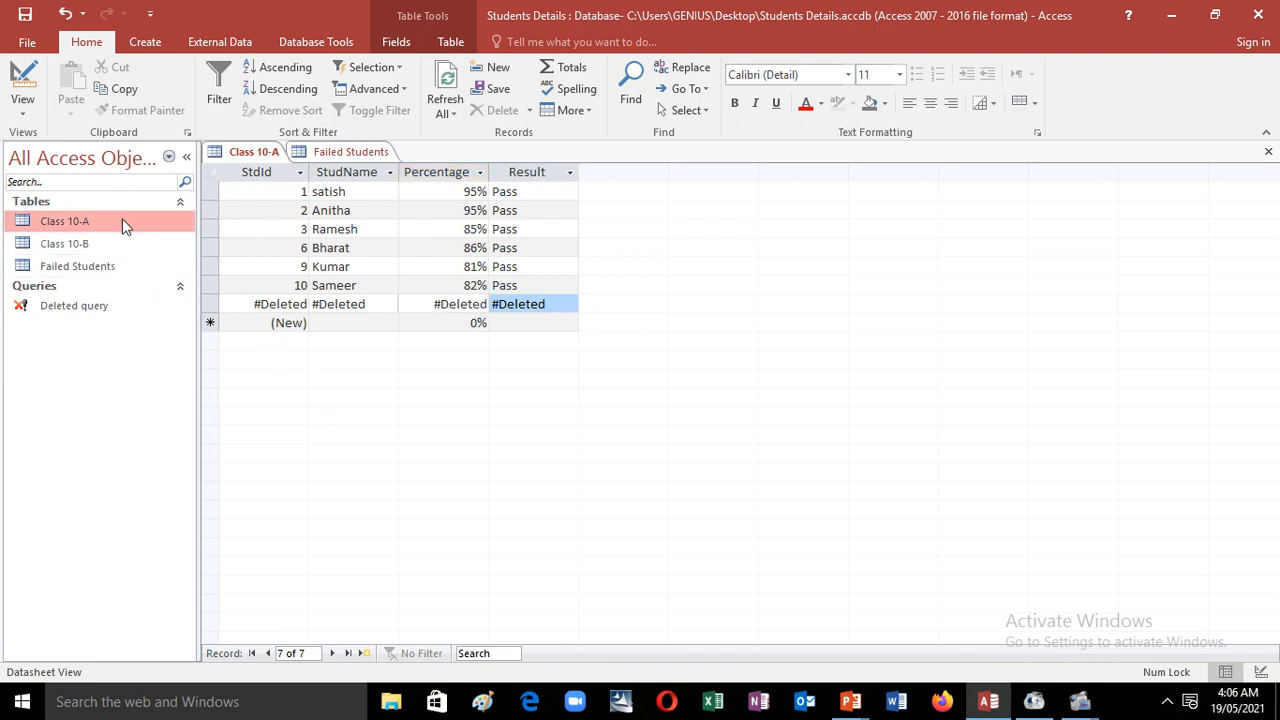
{"action": "double_click", "coordinate": [100, 244]}
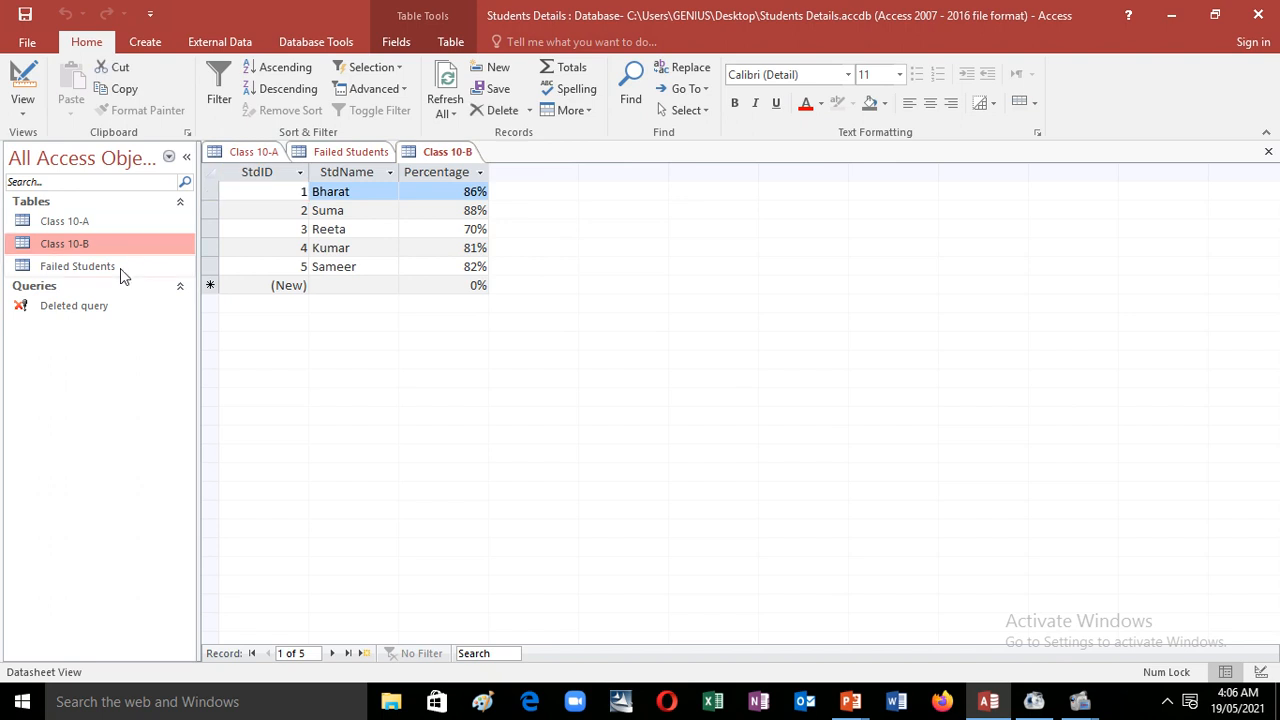
{"action": "left_click", "coordinate": [131, 276]}
{"action": "double_click", "coordinate": [131, 276]}
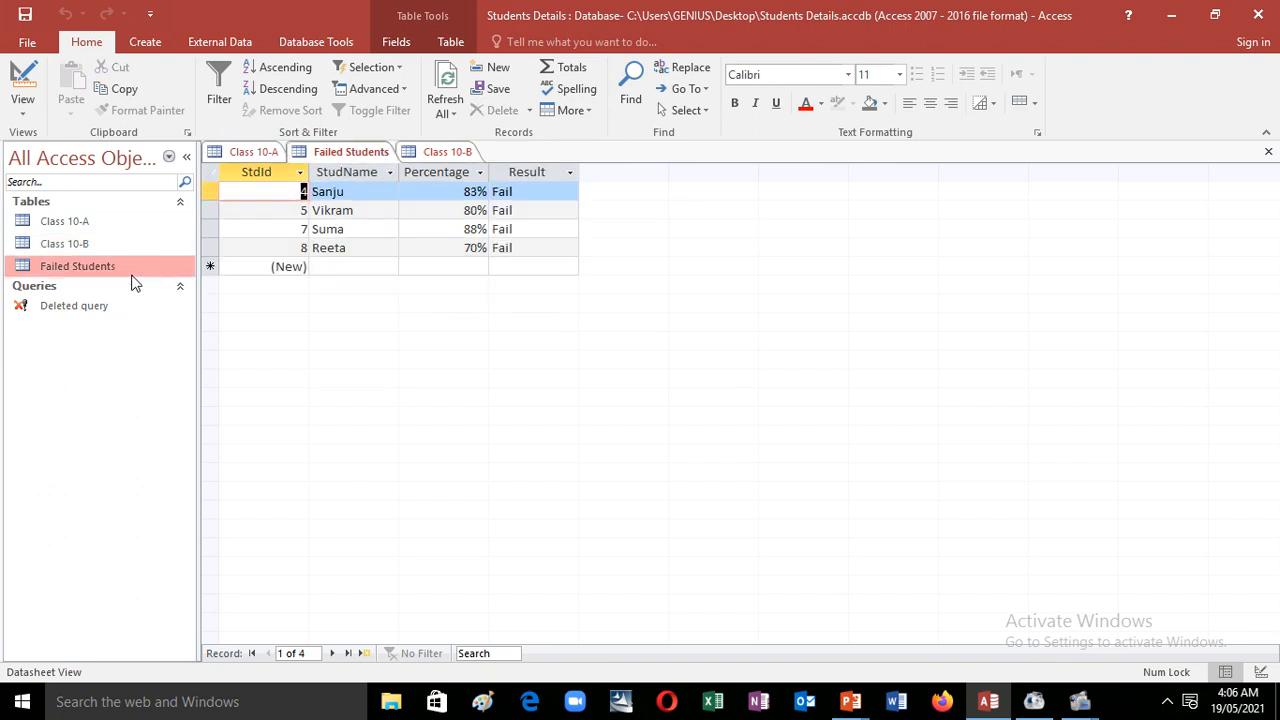
{"action": "double_click", "coordinate": [114, 224]}
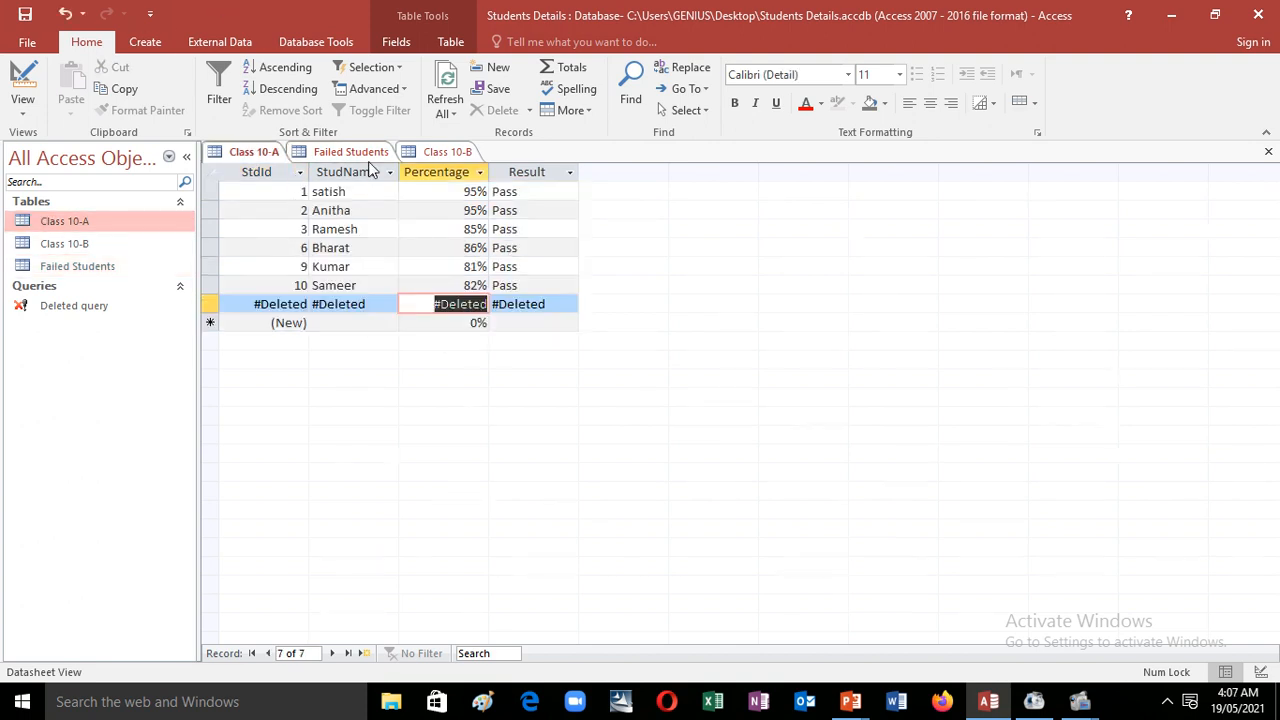
Step: Open the Class 10-B table and run Deleted query again, accepting both the action query and the row deletion
{"action": "double_click", "coordinate": [73, 307]}
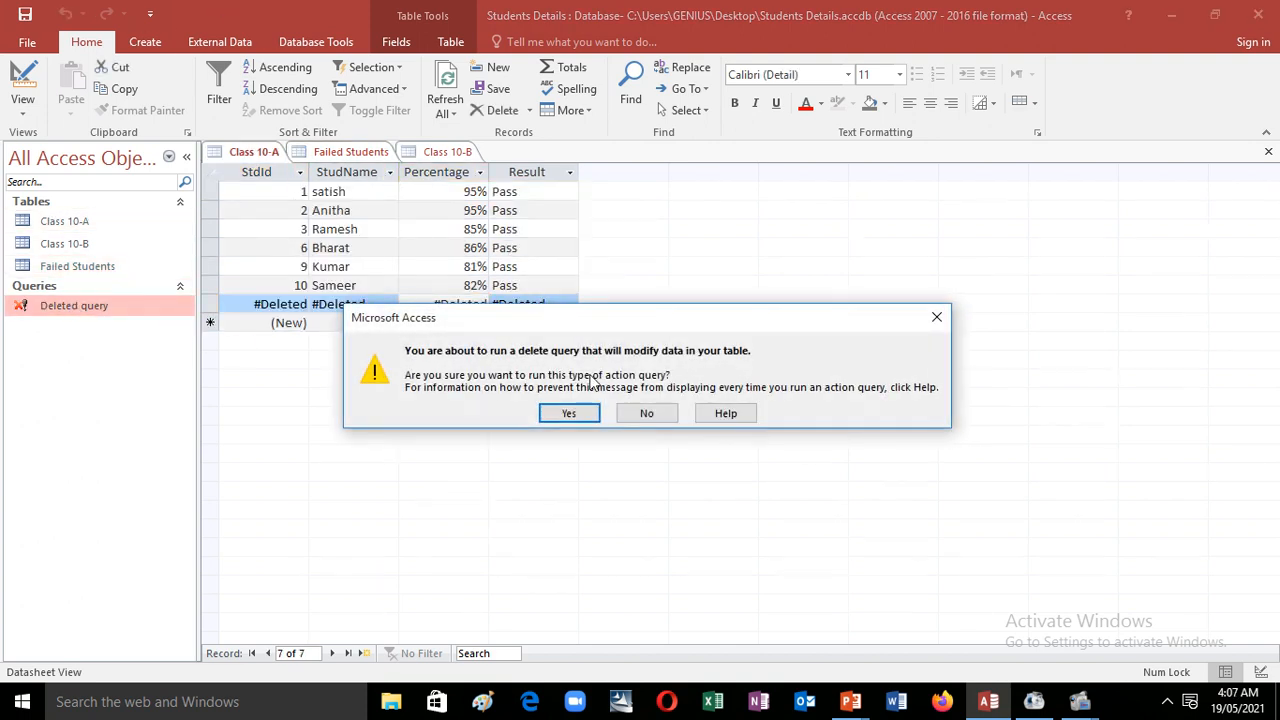
{"action": "left_click", "coordinate": [937, 318]}
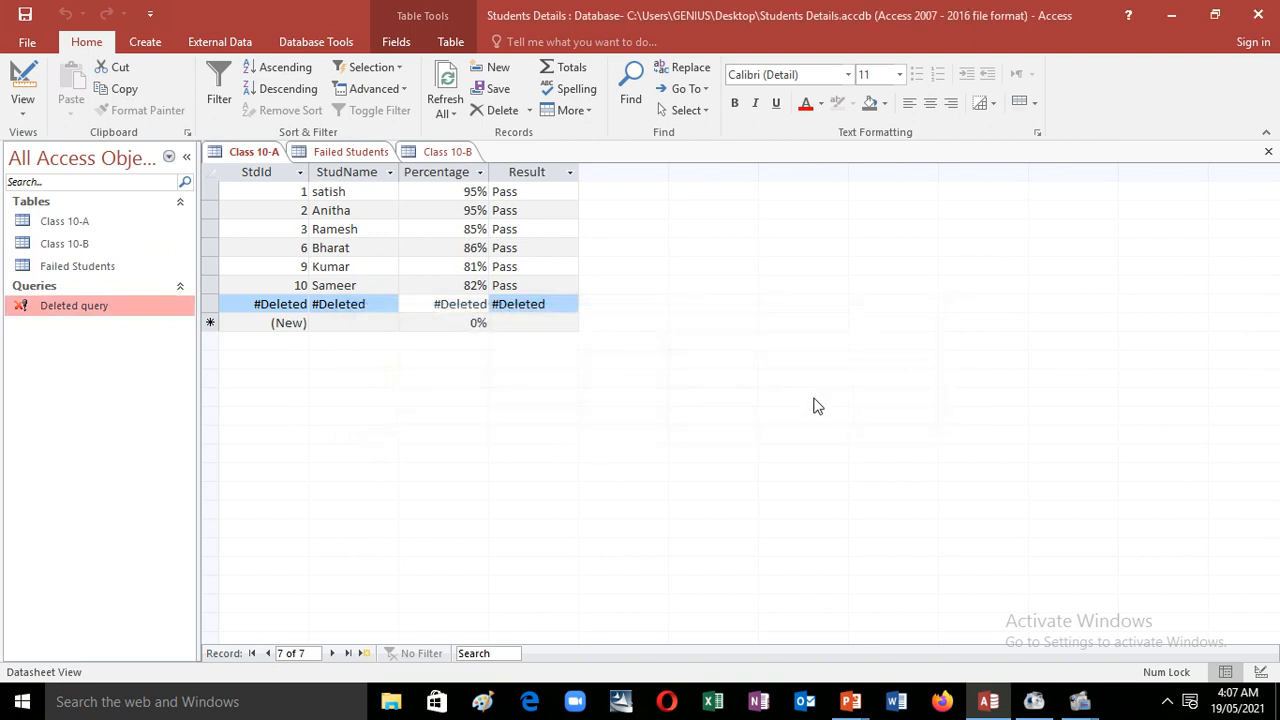
{"action": "double_click", "coordinate": [68, 246]}
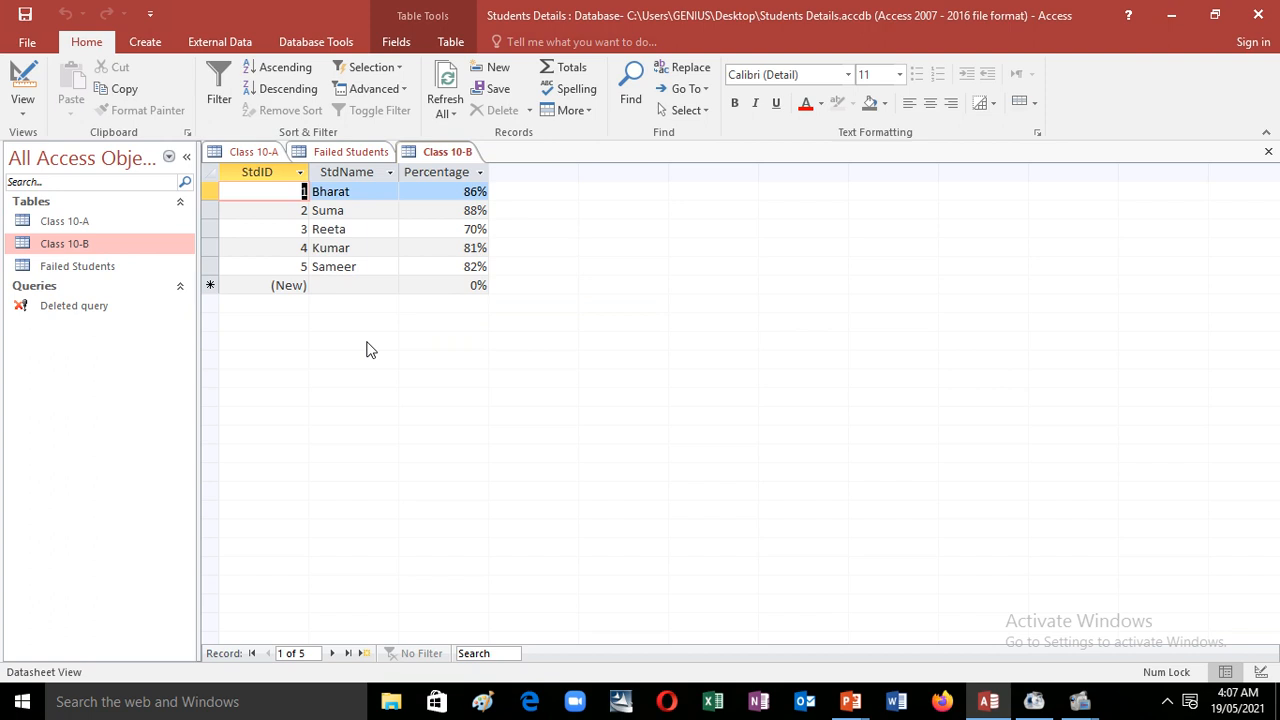
{"action": "left_click", "coordinate": [110, 305]}
{"action": "double_click", "coordinate": [154, 305]}
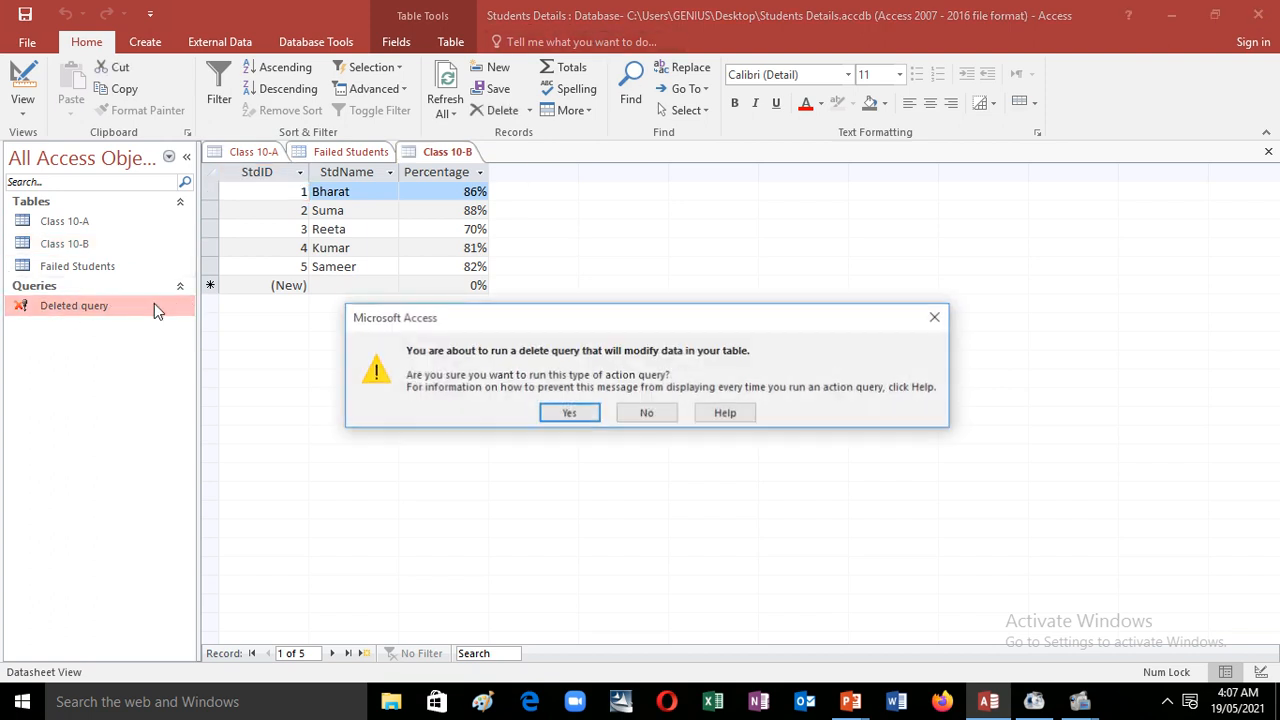
{"action": "left_click", "coordinate": [571, 414]}
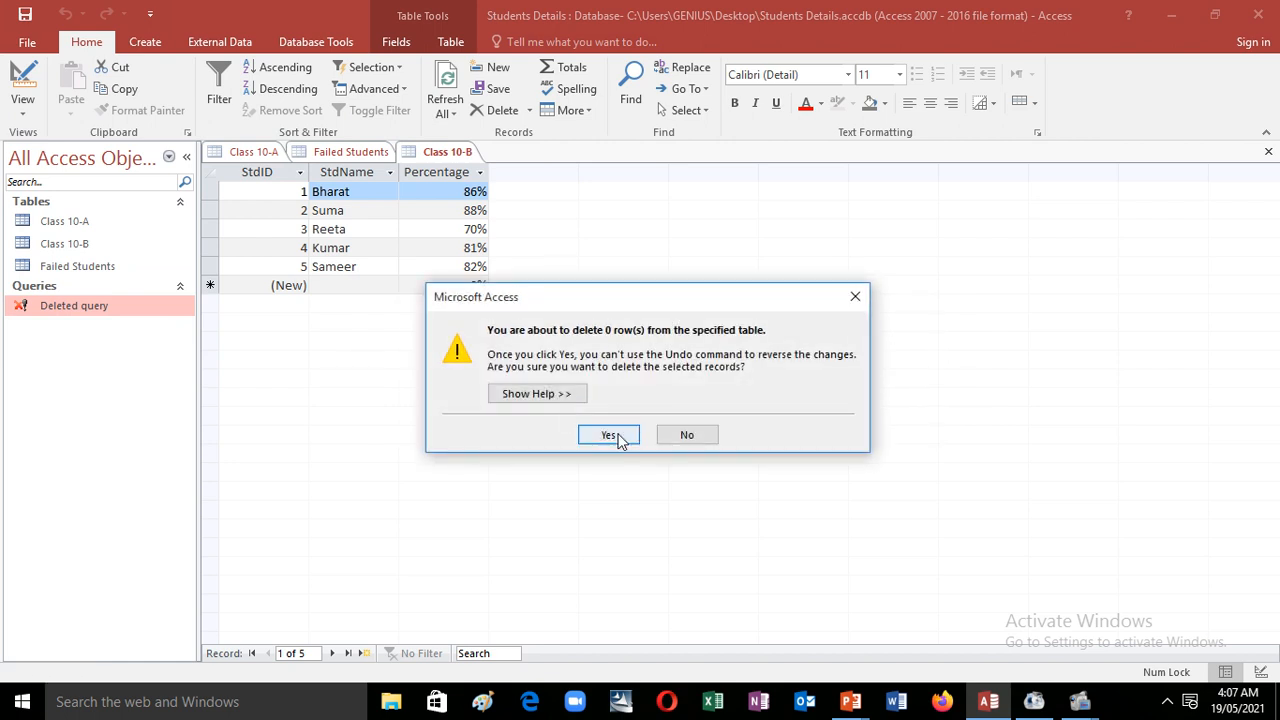
{"action": "left_click", "coordinate": [608, 434]}
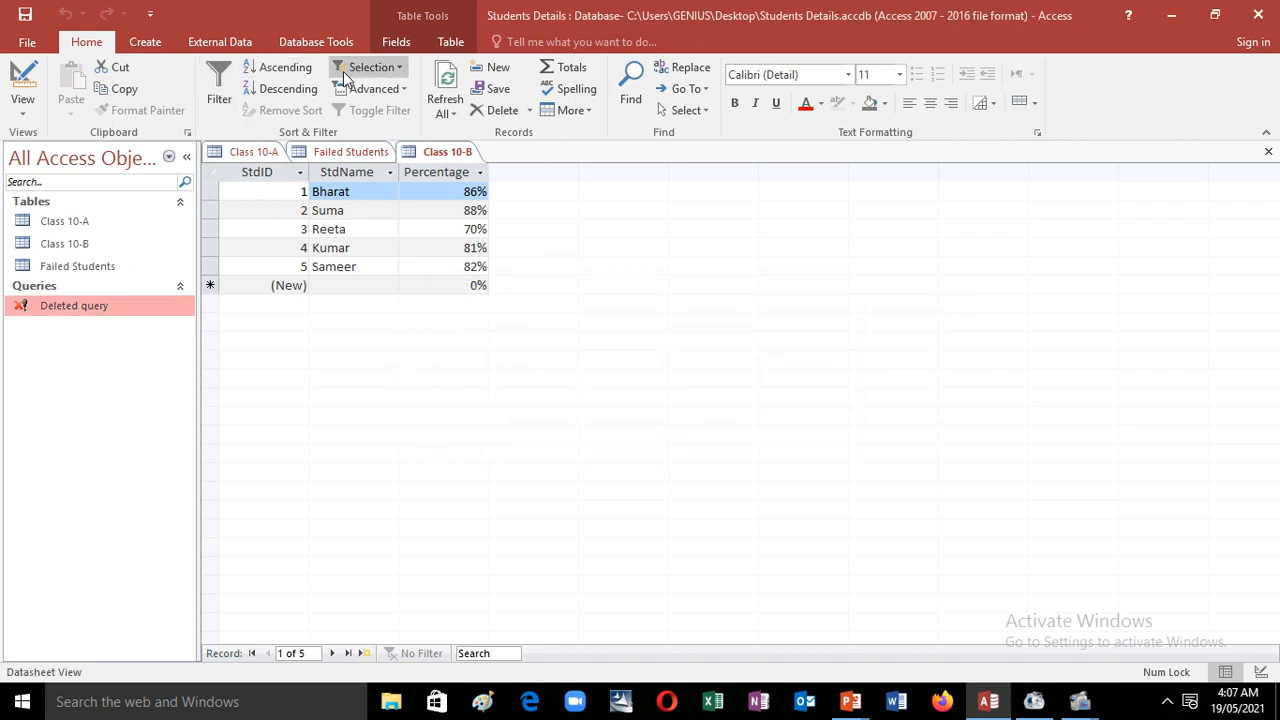
{"action": "left_click", "coordinate": [148, 42]}
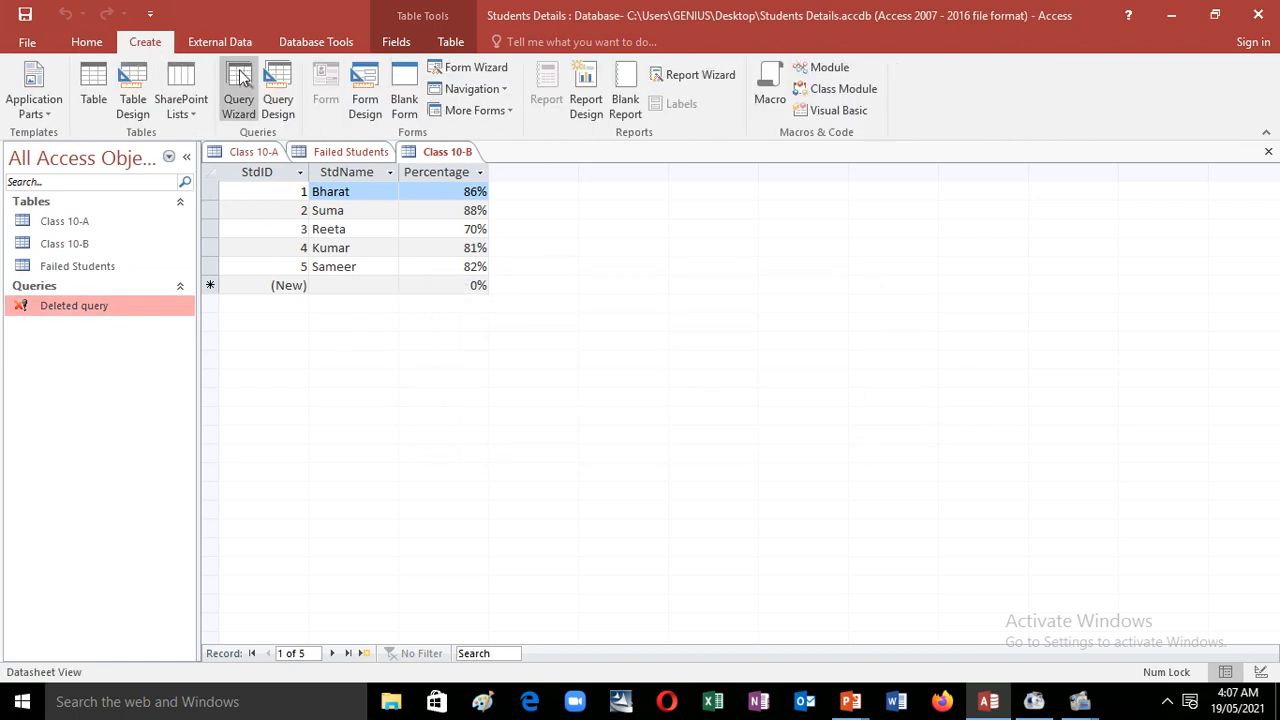
{"action": "left_click", "coordinate": [278, 110]}
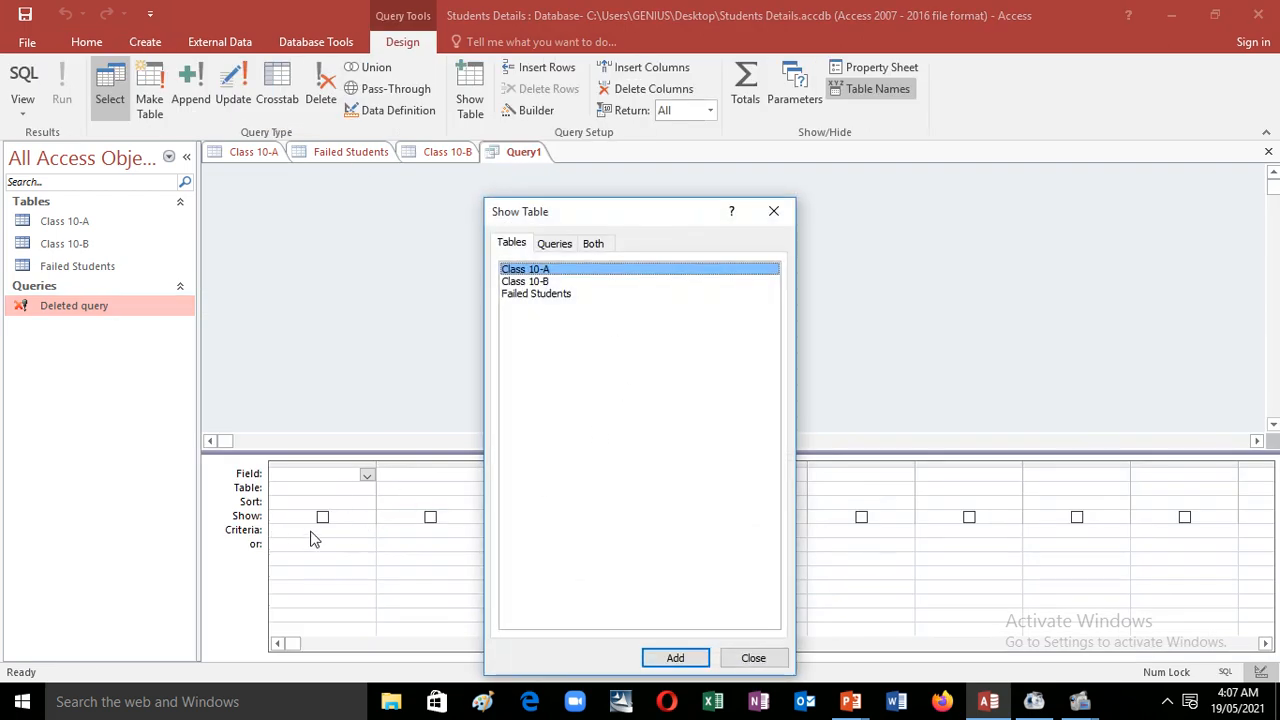
{"action": "left_click", "coordinate": [764, 657]}
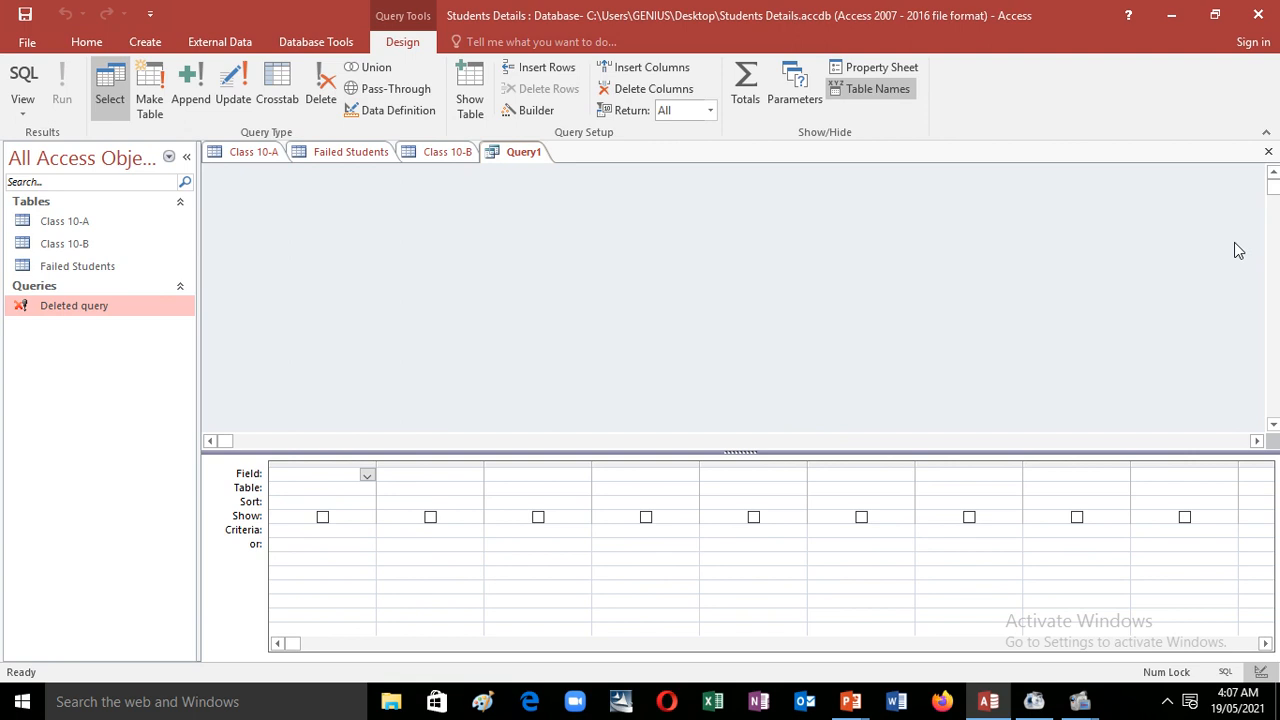
{"action": "left_click", "coordinate": [1268, 151]}
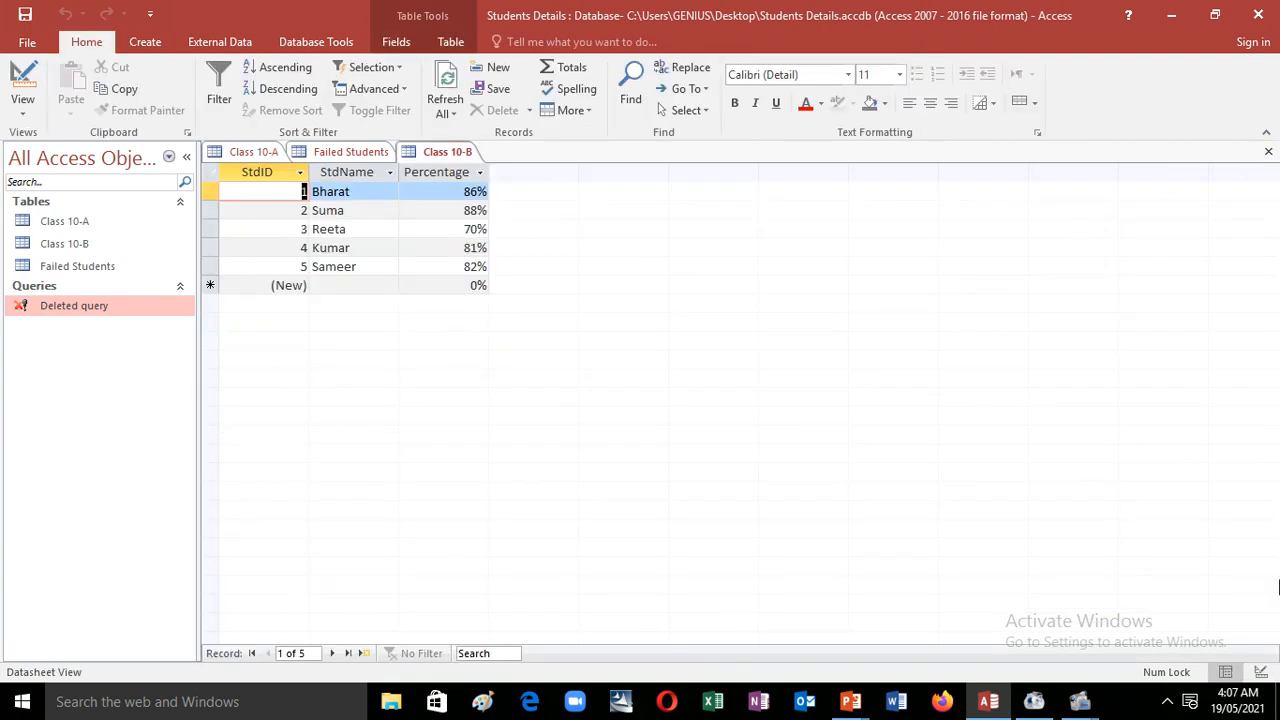